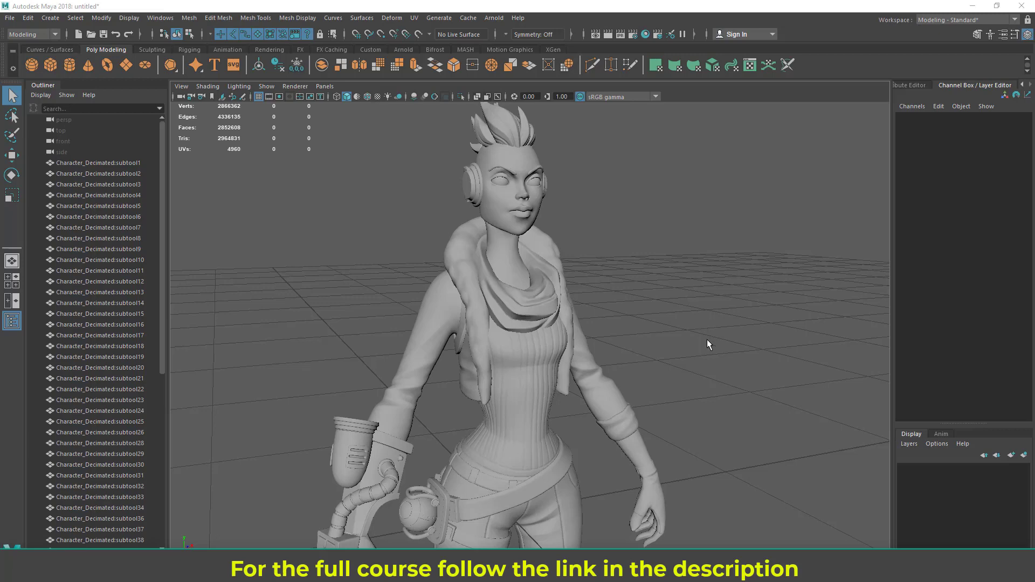
Step: Examine the character's head, hair, headphones, scarf and jacket from the front and side
right_click_drag(707, 339, 555, 312, "alt")
middle_click_drag(555, 312, 559, 298, "alt")
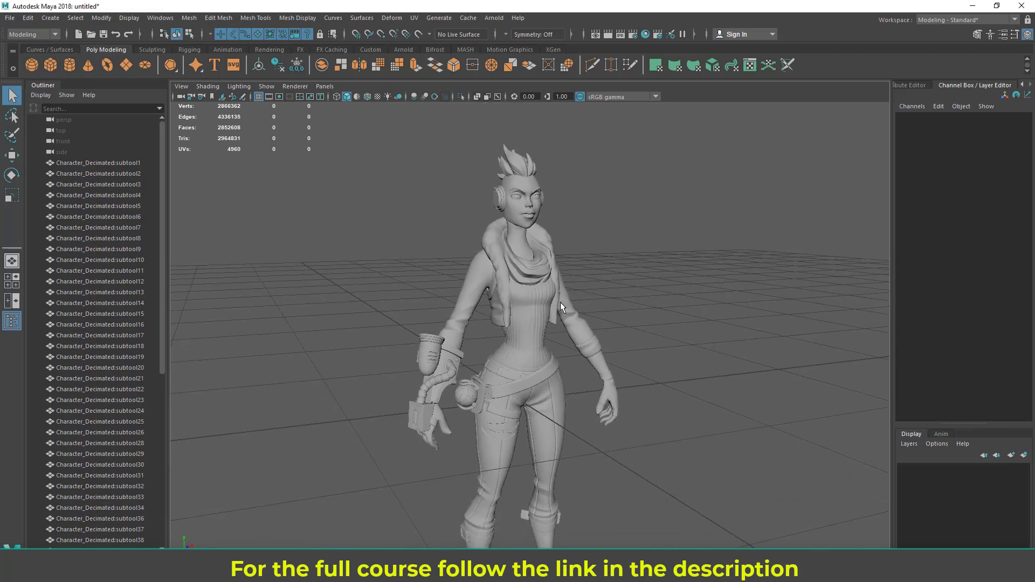
left_click_drag(584, 316, 552, 271, "alt")
right_click_drag(528, 211, 534, 231, "alt")
mouse_move(477, 269)
left_mouse_down("alt")
mouse_move(512, 261)
mouse_move(488, 266)
left_mouse_up("alt")
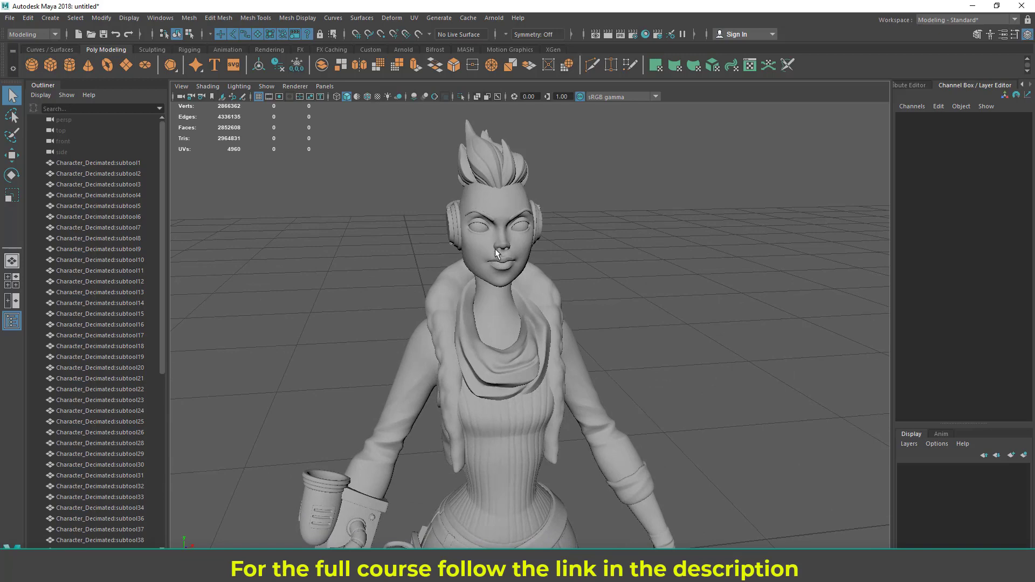
left_click_drag(499, 249, 445, 161, "alt")
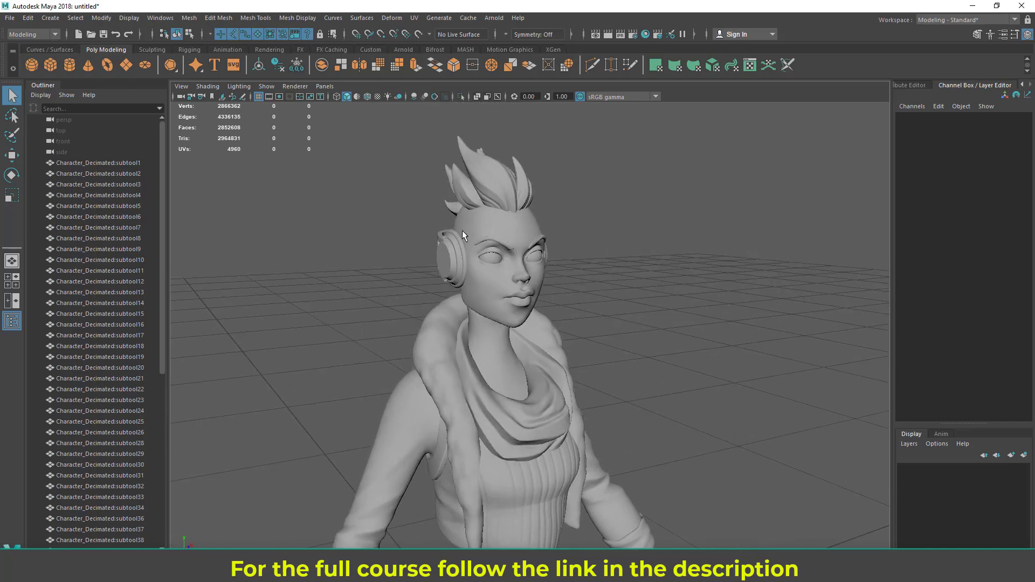
left_click_drag(461, 231, 503, 205, "alt")
middle_click_drag(465, 307, 467, 256, "alt")
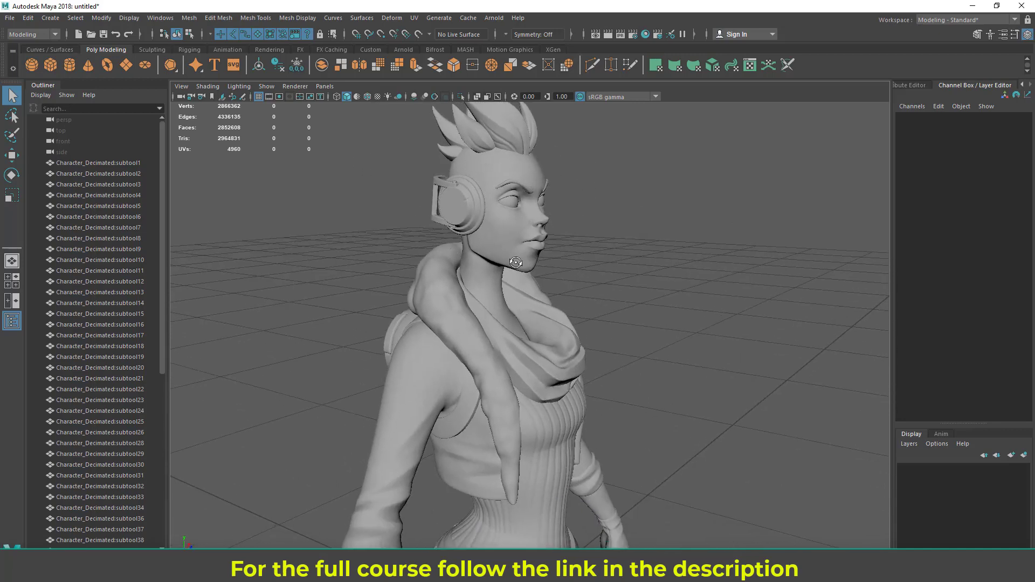
left_click_drag(520, 271, 465, 277, "alt")
middle_click_drag(465, 277, 467, 206, "alt")
Step: Examine the character's full body, including the forearm device, belt pouch, trousers and hands
right_click_drag(522, 295, 451, 223, "alt")
right_click_drag(481, 262, 487, 356, "alt")
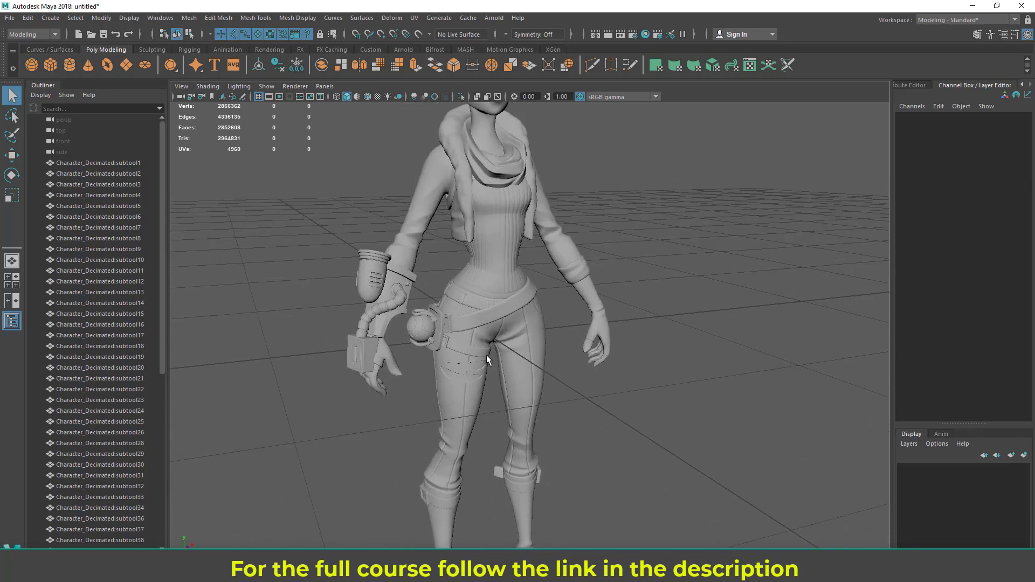
left_click_drag(487, 356, 506, 339, "alt")
middle_click_drag(386, 308, 404, 324, "alt")
left_click_drag(373, 383, 422, 345, "alt")
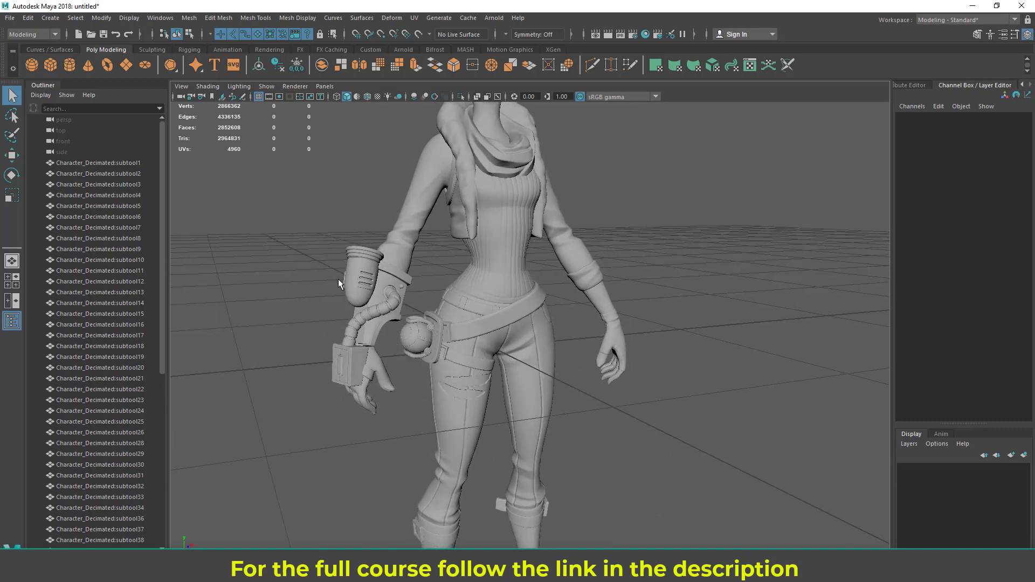
right_click_drag(393, 286, 428, 261, "alt")
left_click_drag(427, 261, 485, 295, "alt")
right_click_drag(484, 296, 475, 310, "alt")
left_click_drag(475, 310, 438, 423, "alt")
middle_click_drag(411, 503, 448, 367, "alt")
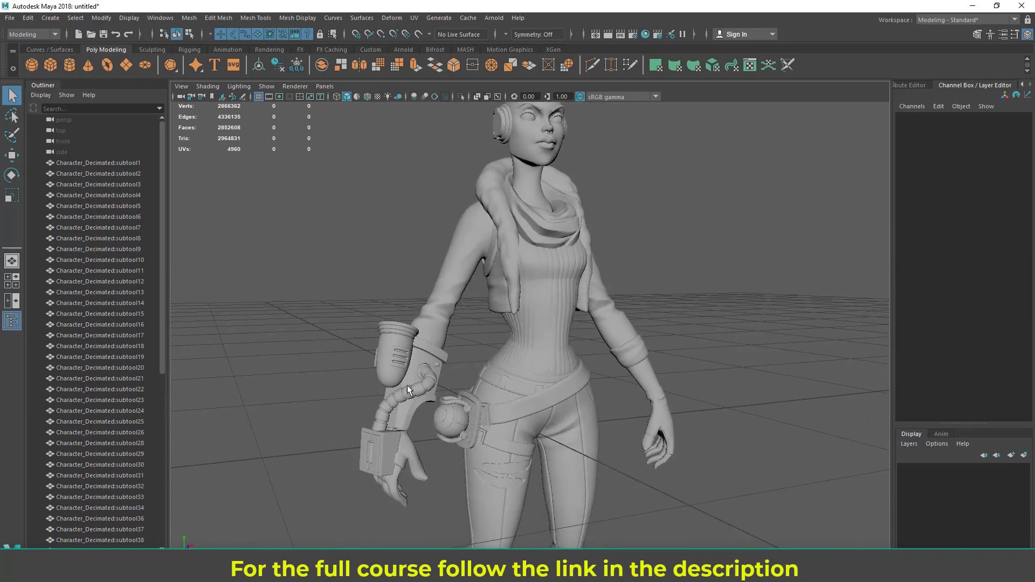
middle_click_drag(491, 440, 464, 327, "alt")
right_click_drag(528, 340, 501, 300, "alt")
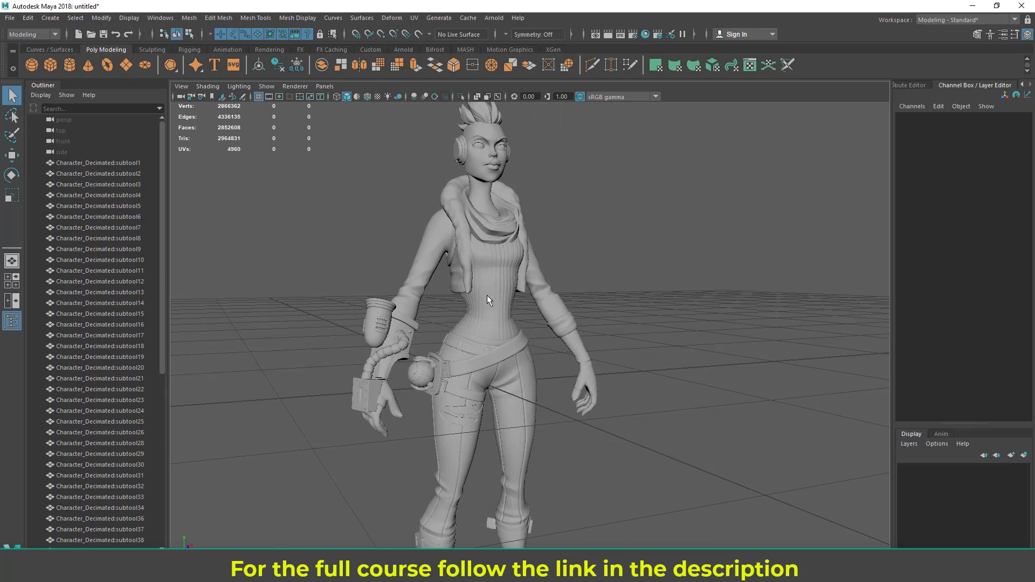
left_click_drag(464, 431, 488, 426, "alt")
Step: Inspect the character's face, eyebrows, eyes and headphones up close from several angles
middle_click_drag(482, 195, 487, 318, "alt")
right_click_drag(487, 318, 519, 335, "alt")
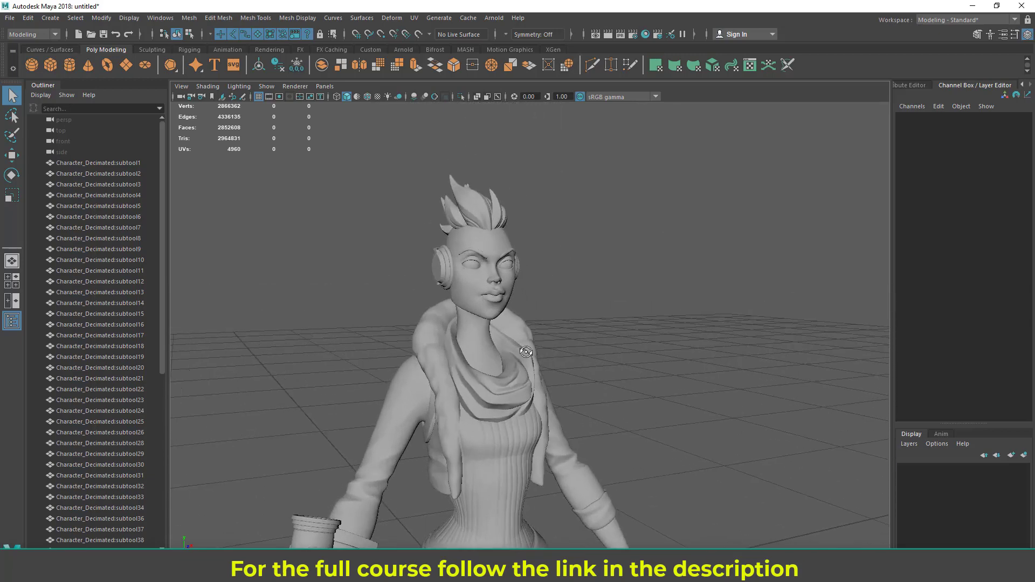
left_click_drag(464, 251, 496, 245, "alt")
right_click_drag(443, 276, 728, 458, "alt")
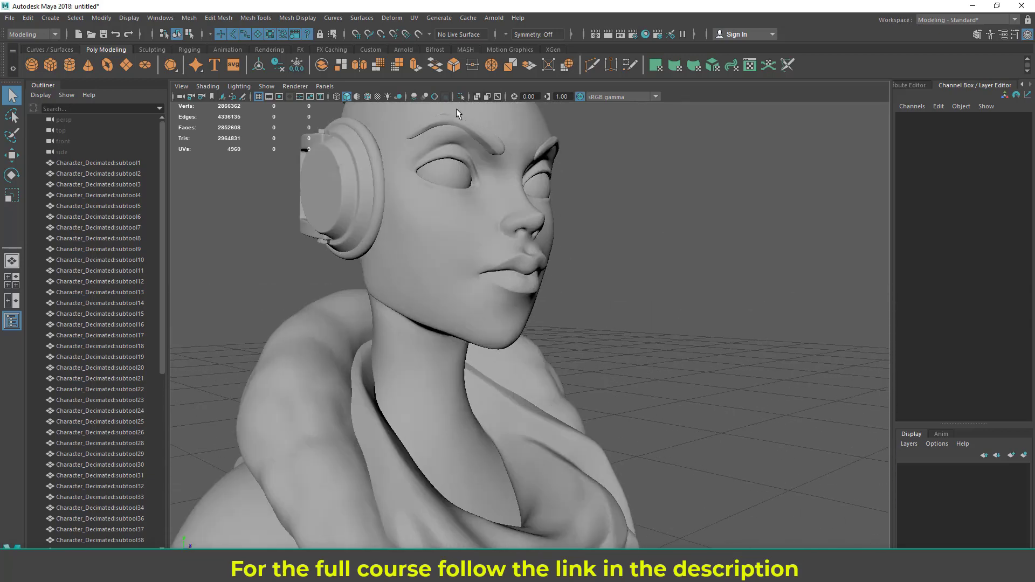
left_click_drag(496, 154, 413, 258, "alt")
right_click_drag(415, 202, 345, 186, "alt")
left_click_drag(431, 243, 460, 270, "alt")
right_click_drag(695, 377, 614, 328, "alt")
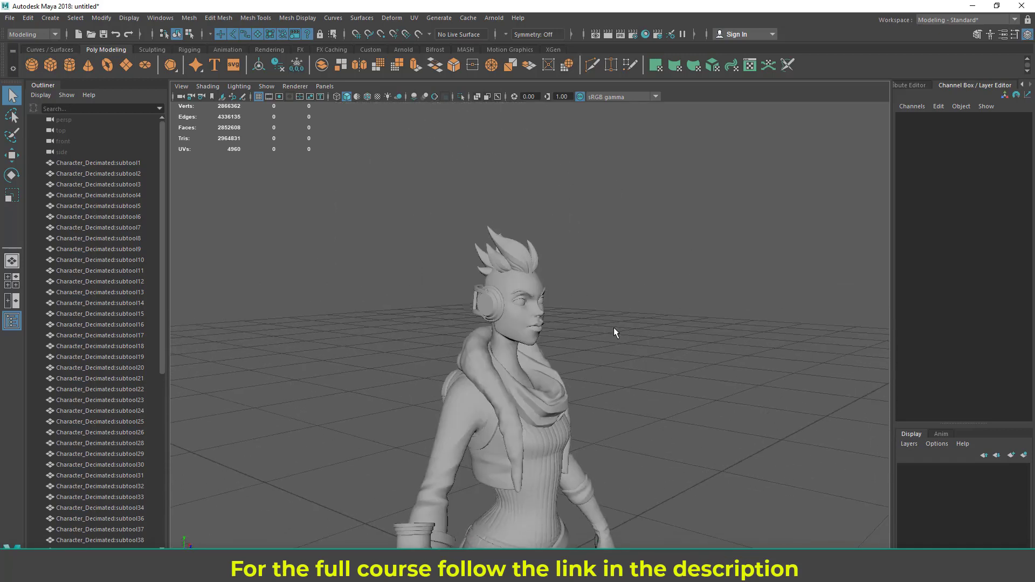
left_click_drag(614, 328, 571, 284, "alt")
right_click_drag(571, 285, 685, 372, "alt")
left_click_drag(609, 281, 533, 180, "alt")
left_click(483, 195)
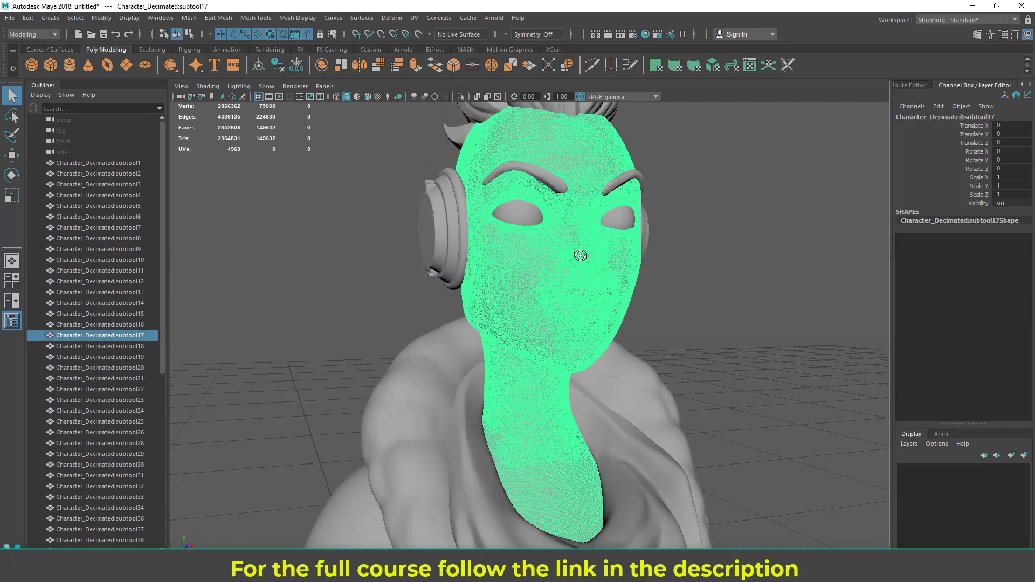
left_click(539, 170, "shift")
left_click_drag(542, 251, 527, 282, "alt")
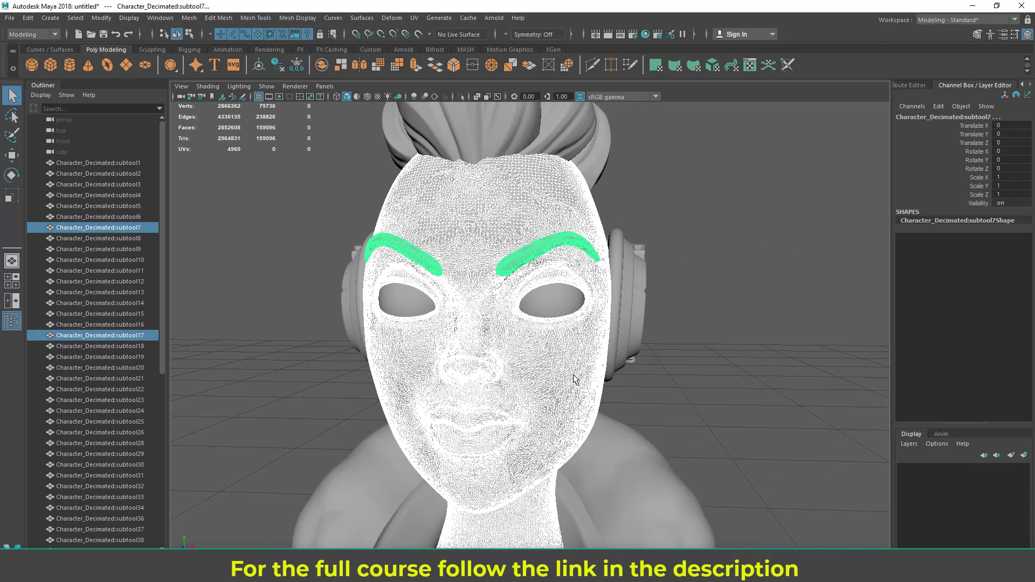
left_click_drag(575, 376, 596, 365, "alt")
left_click(723, 291)
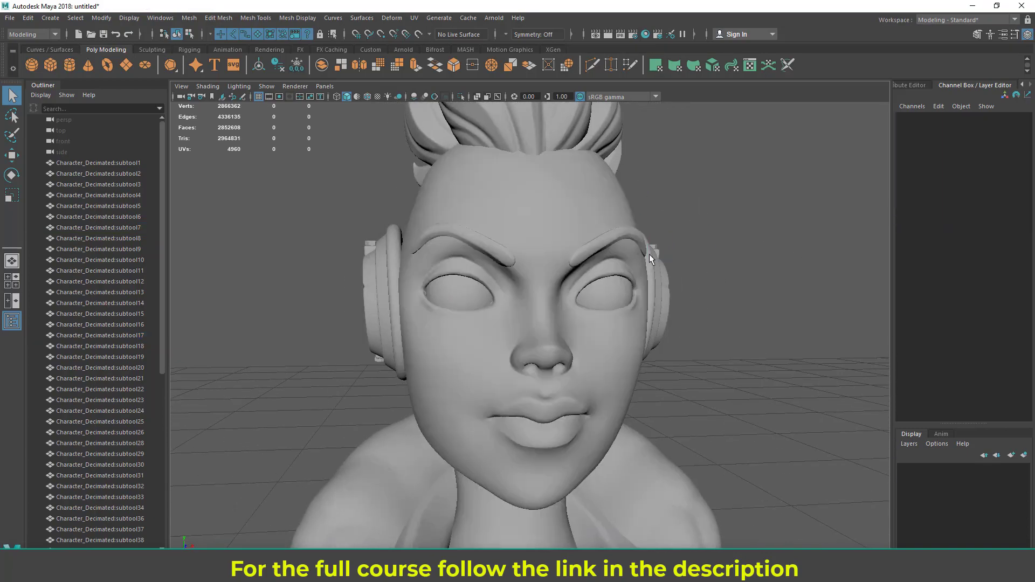
Step: Combine the eyebrows mesh and the head mesh into a single object
left_click(608, 240)
left_click(543, 325, "shift")
left_click_drag(544, 325, 529, 343, "alt")
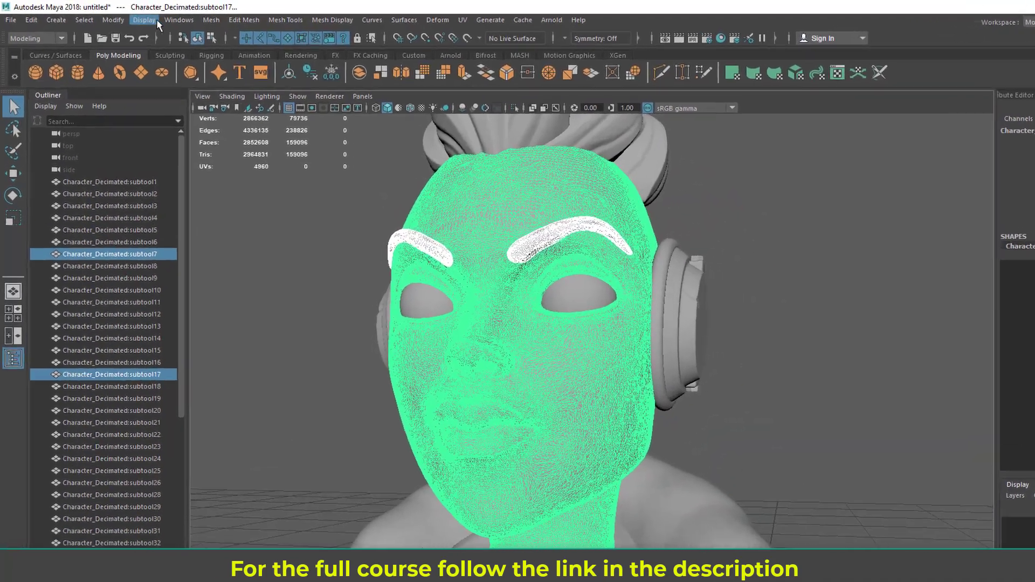
left_click(211, 20)
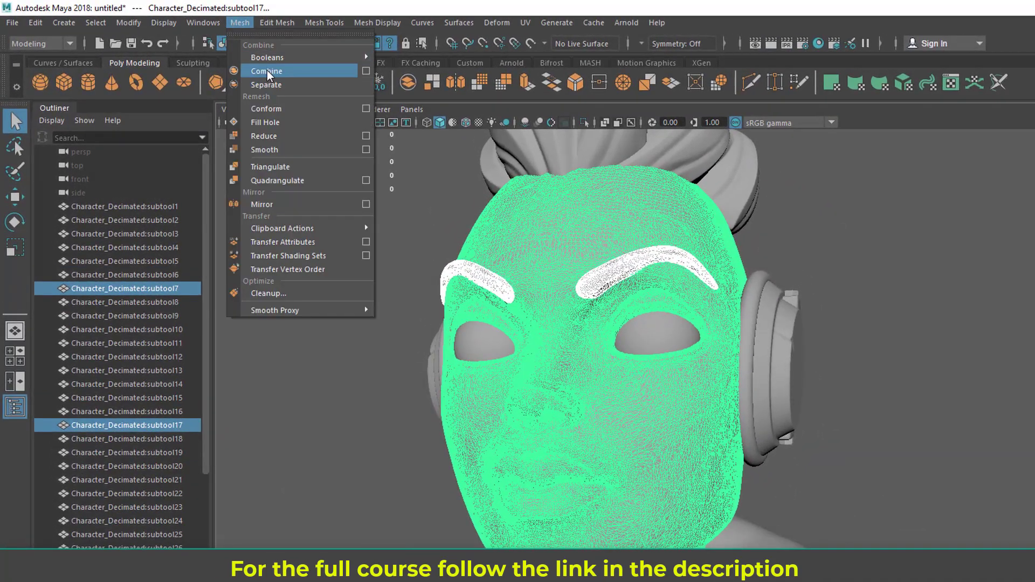
left_click(267, 70)
Step: Delete the construction history of the combined head and eyebrows mesh
left_click_drag(399, 318, 480, 313, "alt")
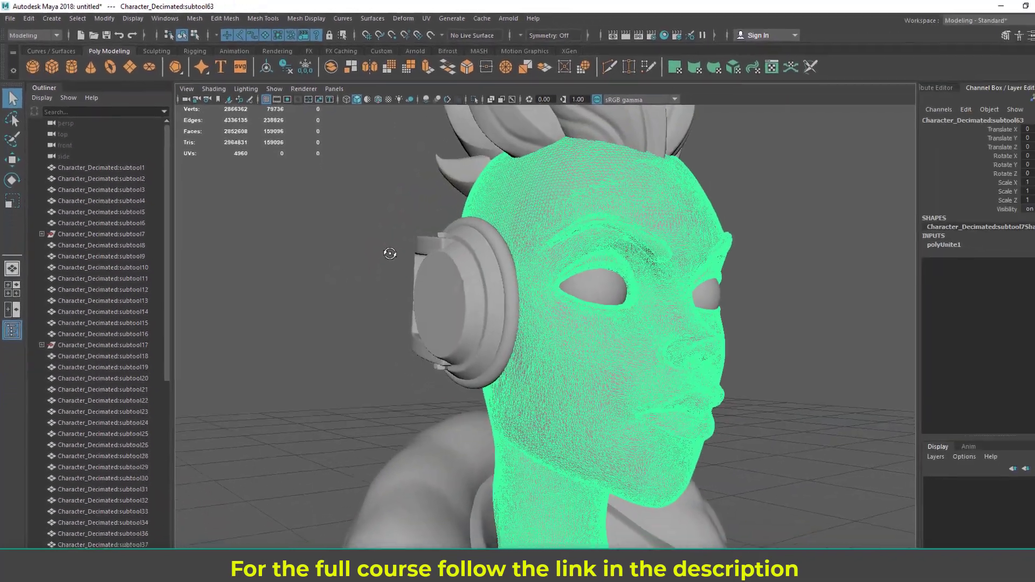
middle_click_drag(499, 291, 431, 261, "alt")
scroll(419, 254, "down", 2)
scroll(492, 259, "up", 3)
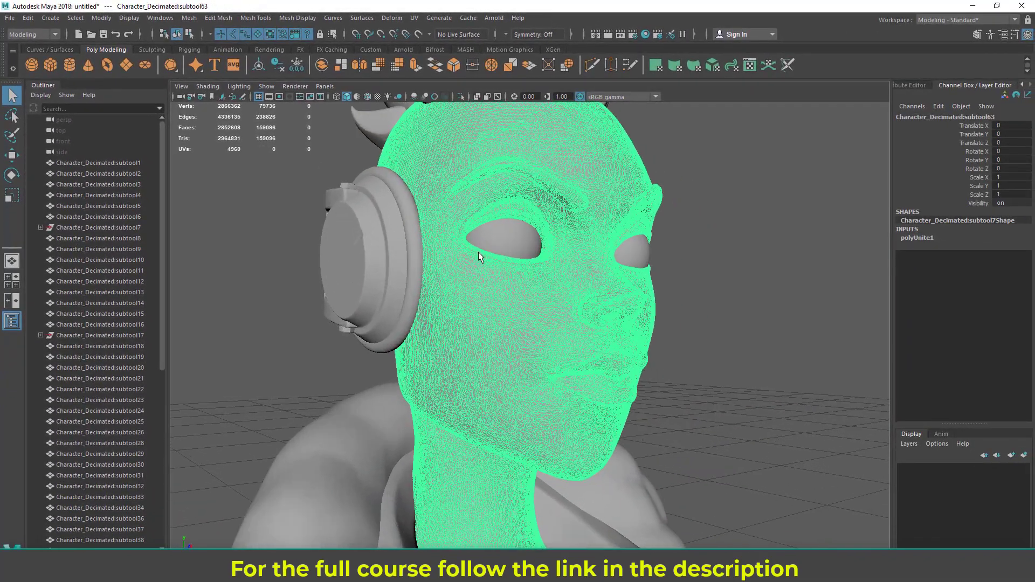
left_click_drag(479, 256, 484, 219, "alt")
left_click(28, 18)
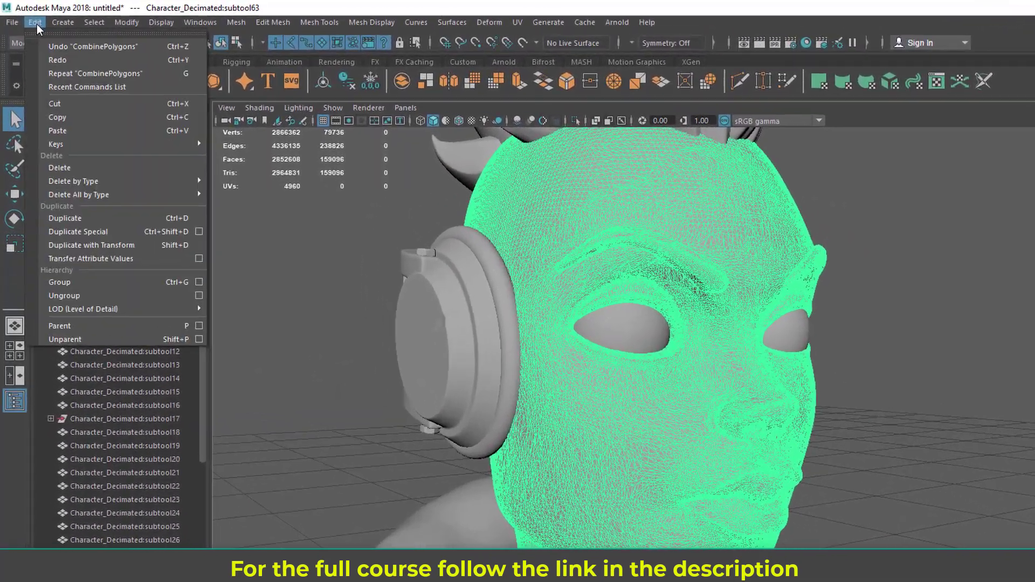
mouse_move(53, 150)
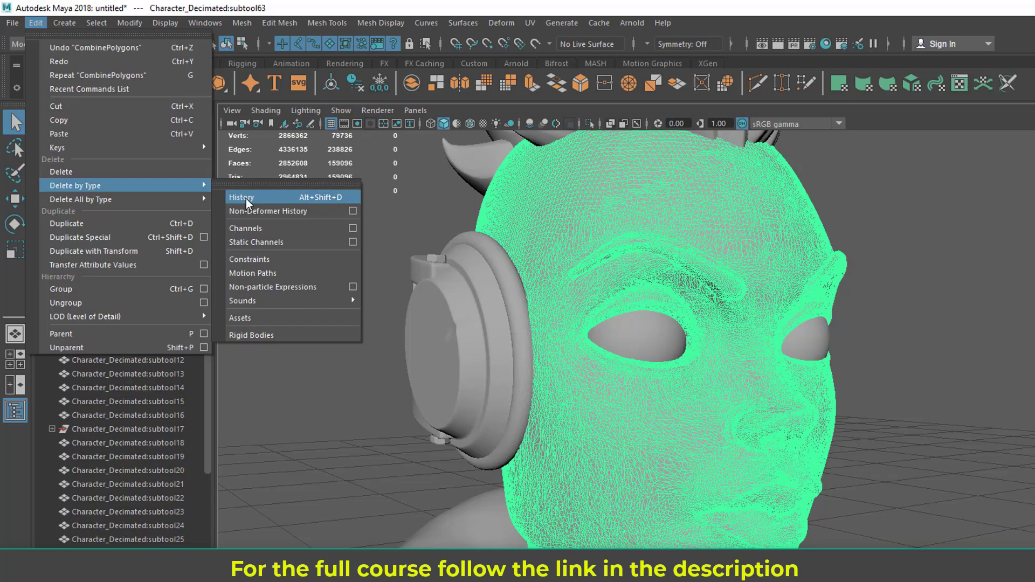
left_click(245, 198)
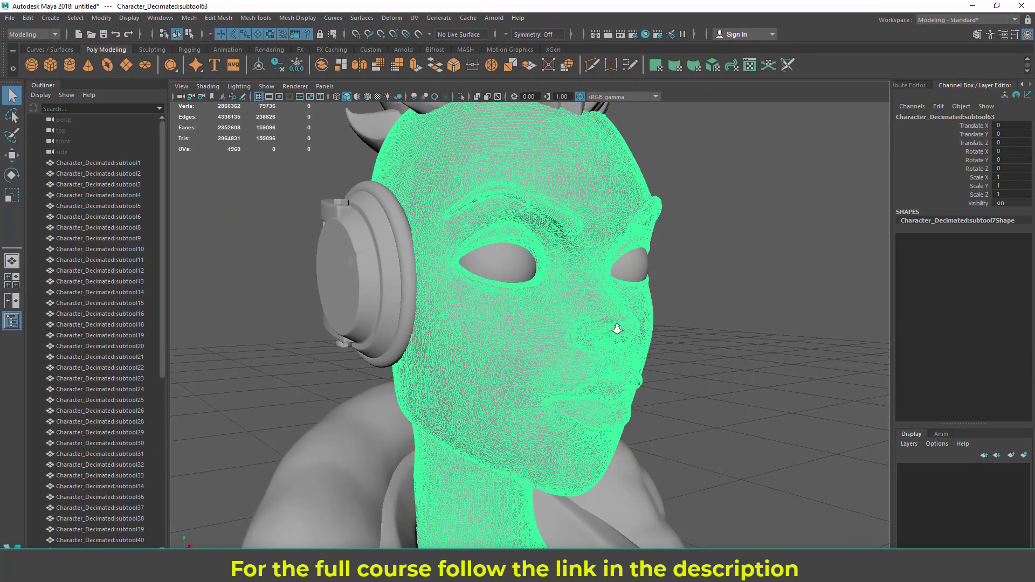
Step: Rename the combined head and eyebrows mesh to Head_high
right_click_drag(617, 329, 566, 324, "alt")
left_click_drag(567, 324, 527, 334, "alt")
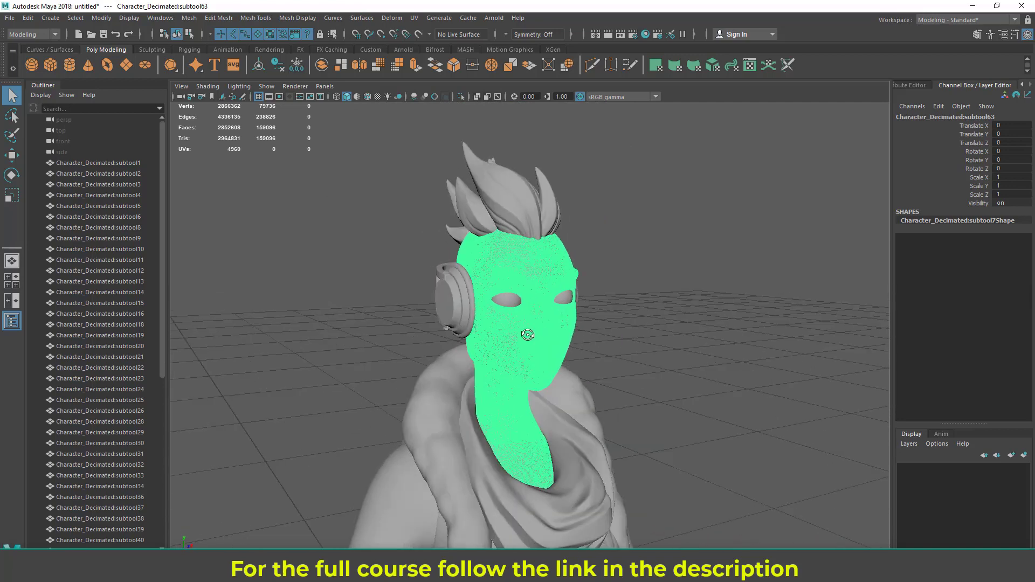
right_click_drag(517, 308, 572, 357, "alt")
middle_click_drag(572, 357, 548, 365, "alt")
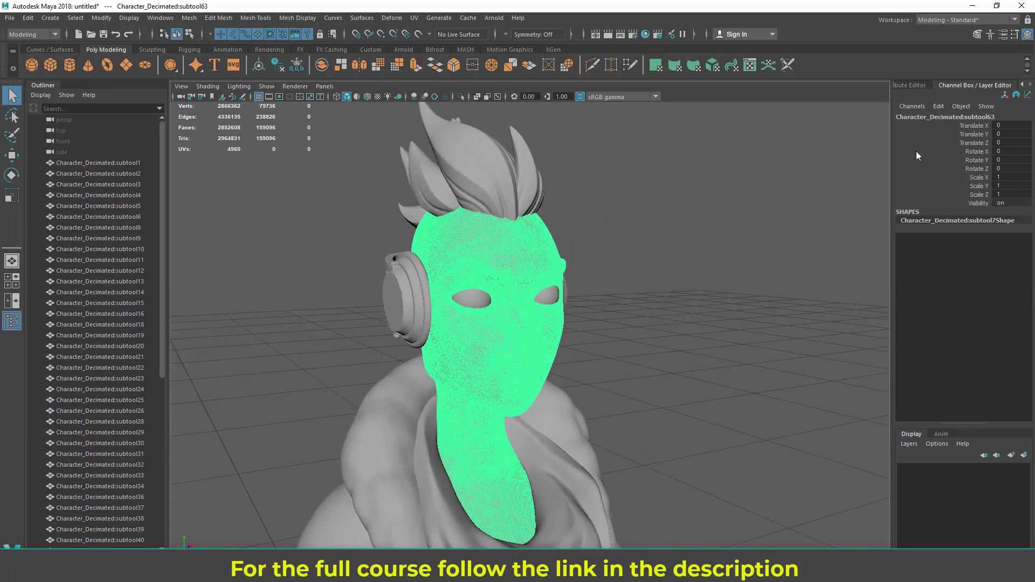
scroll(74, 324, "down", 9)
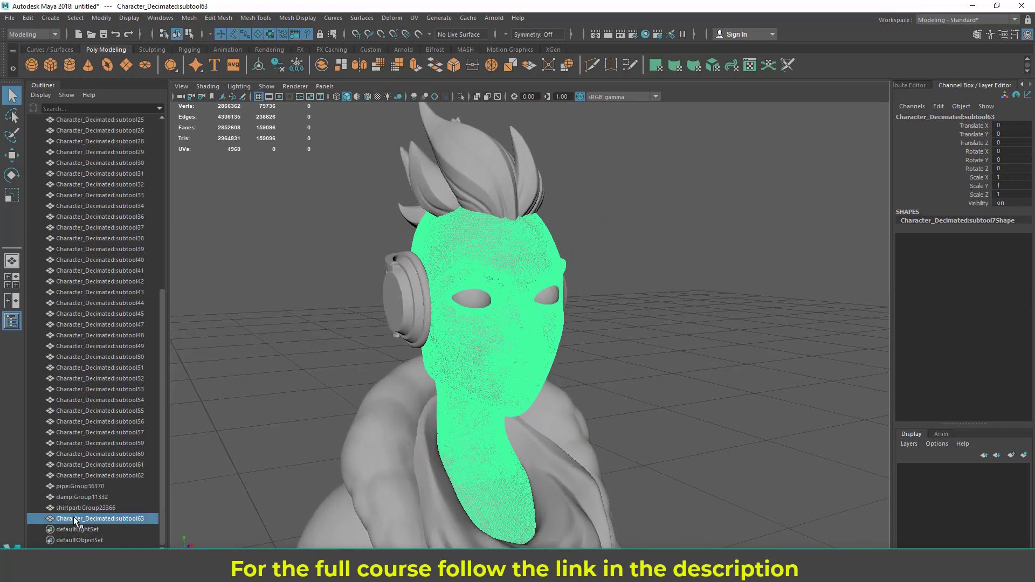
double_click(91, 520)
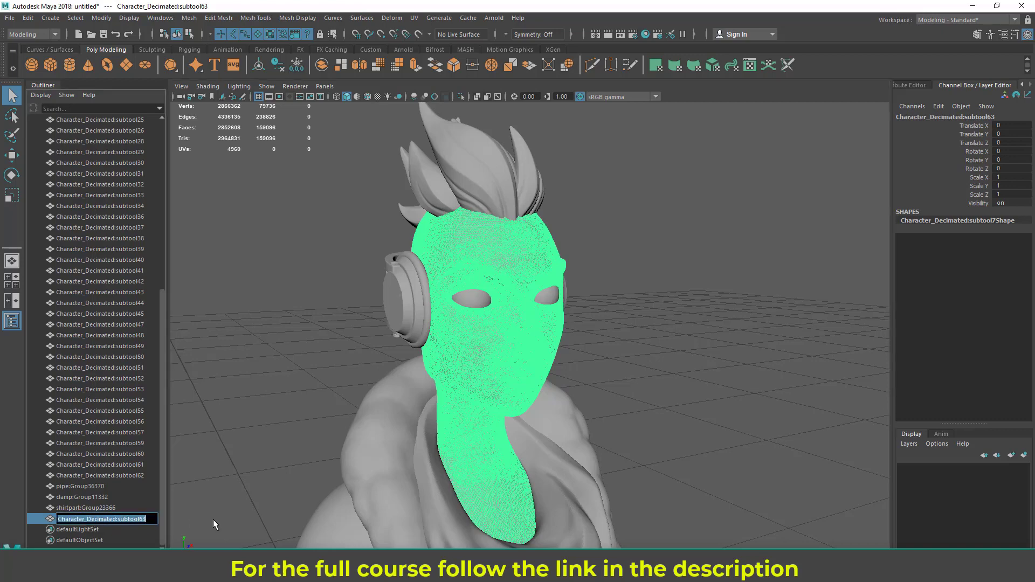
type("Hea")
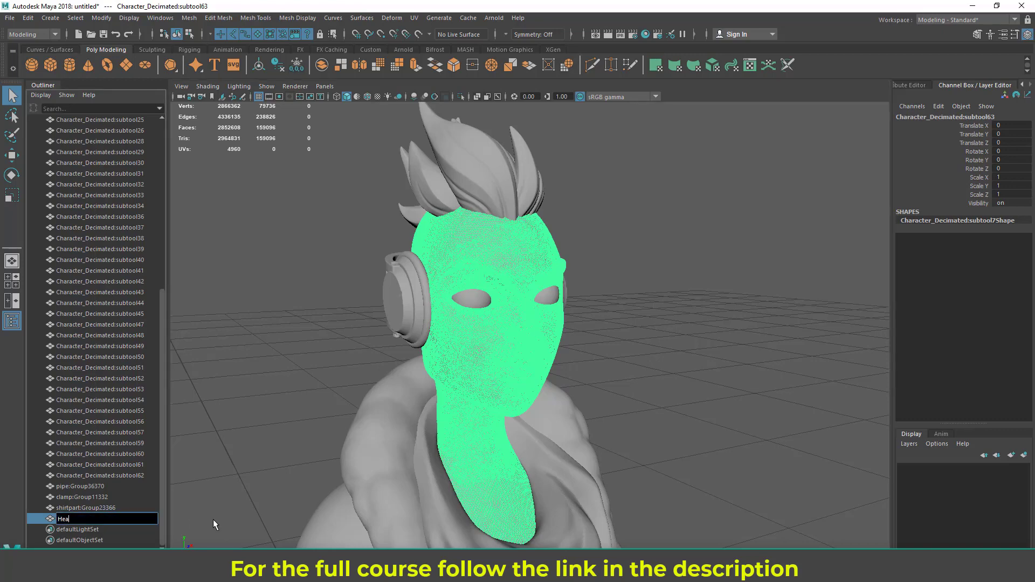
type("d_high")
key("Return")
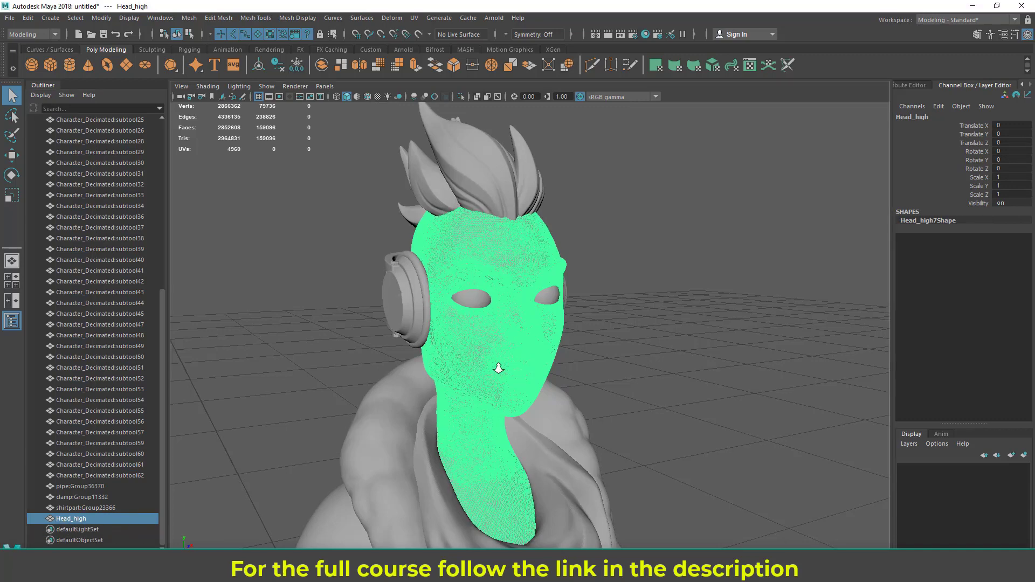
Step: Inspect the eyeballs and the Head_high mesh around the eye openings, selecting each object in turn
left_click_drag(517, 365, 462, 383, "alt")
left_click_drag(593, 321, 745, 296, "alt")
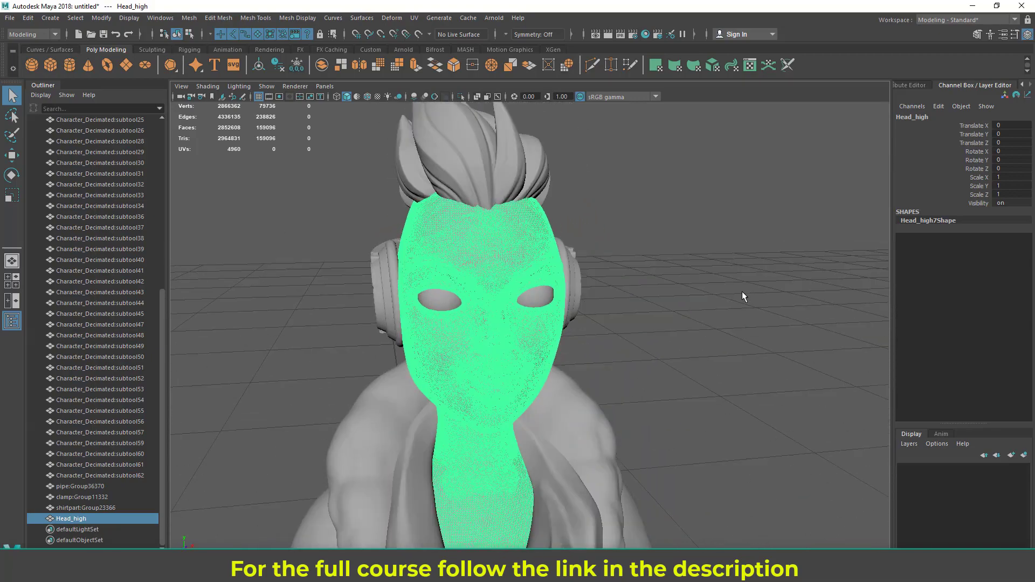
key("ctrl+h")
left_click(555, 299)
left_click_drag(557, 299, 586, 341, "alt")
scroll(587, 341, "up", 3)
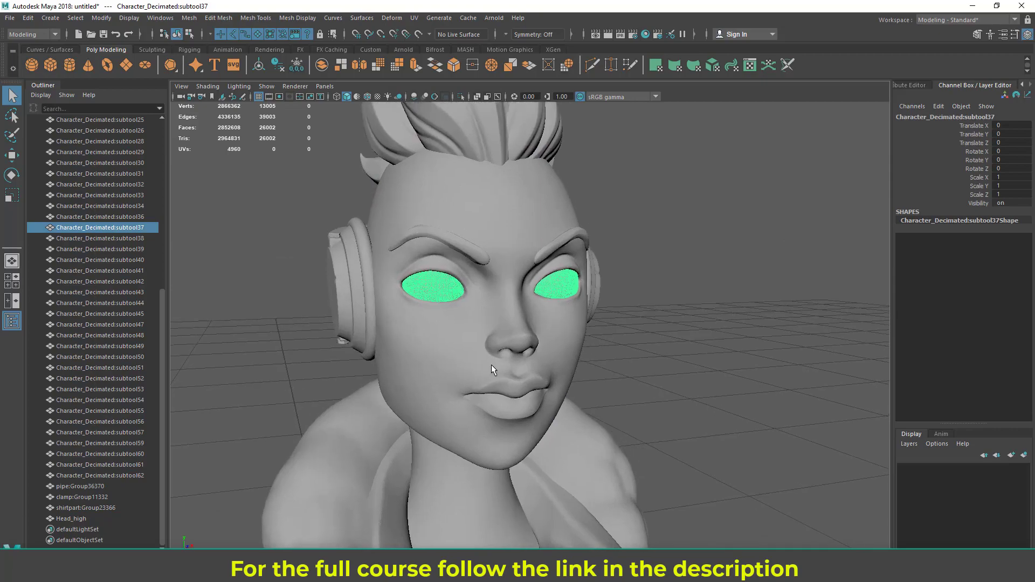
left_click(463, 344)
scroll(463, 343, "up", 4)
left_click_drag(465, 343, 503, 338, "alt")
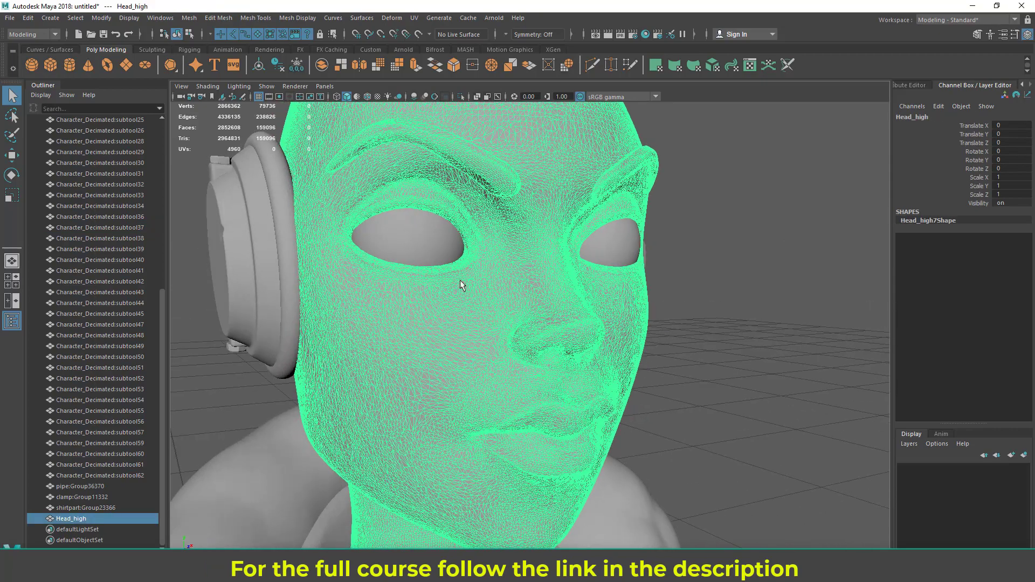
left_click(420, 242)
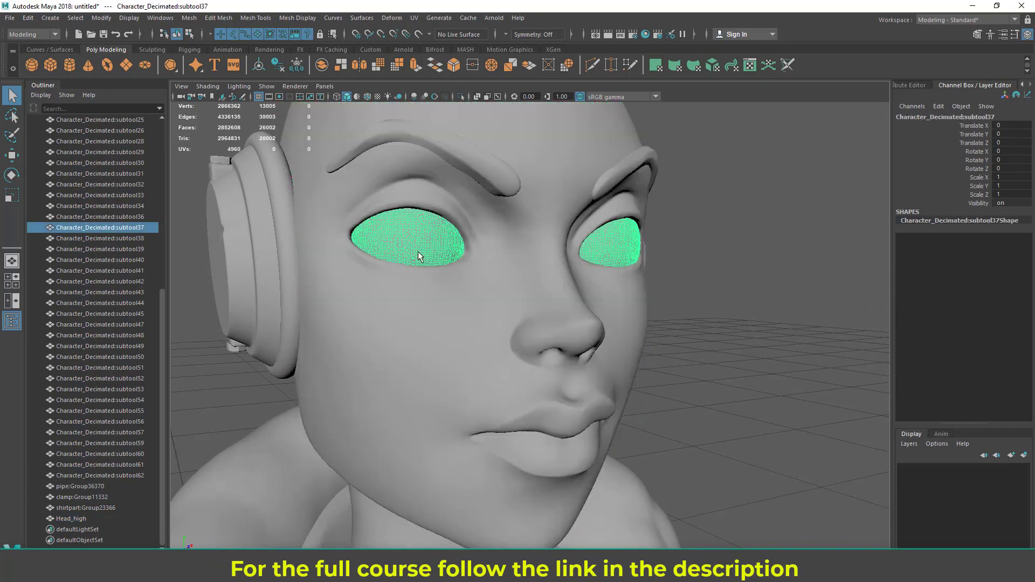
left_click_drag(422, 256, 479, 217, "alt")
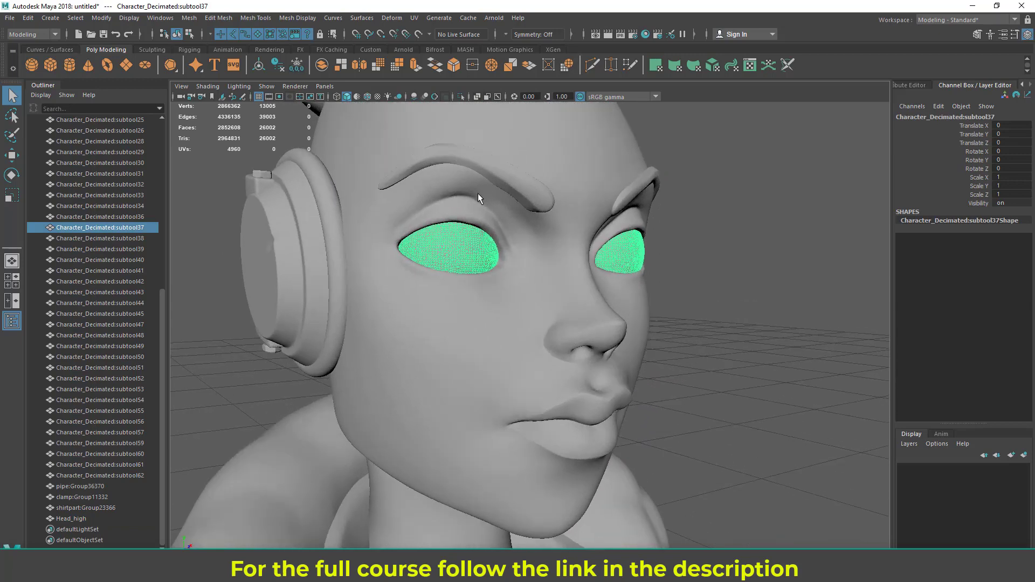
left_click(478, 195)
left_click(577, 277)
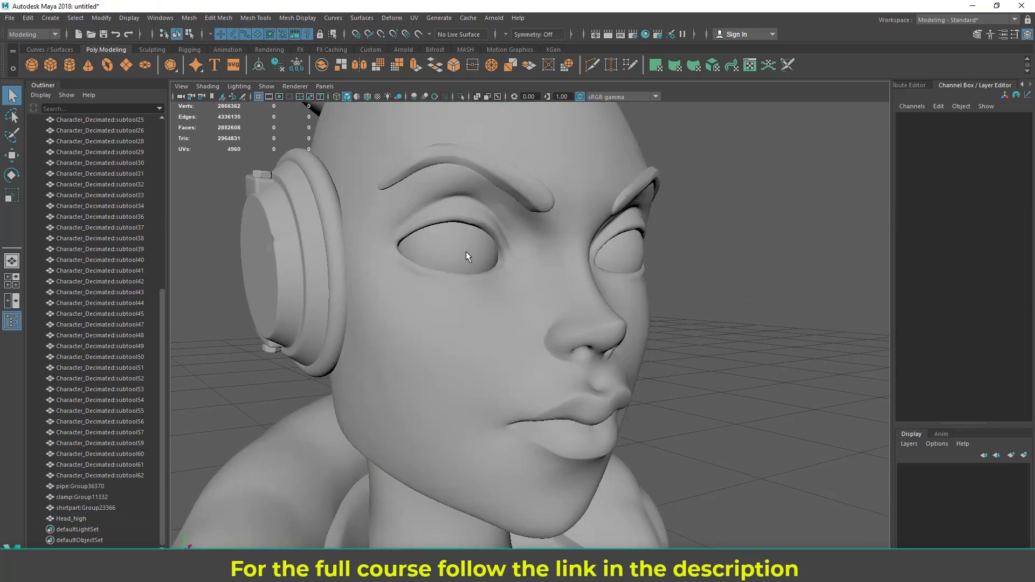
left_click_drag(466, 251, 413, 264, "alt")
left_click(422, 265)
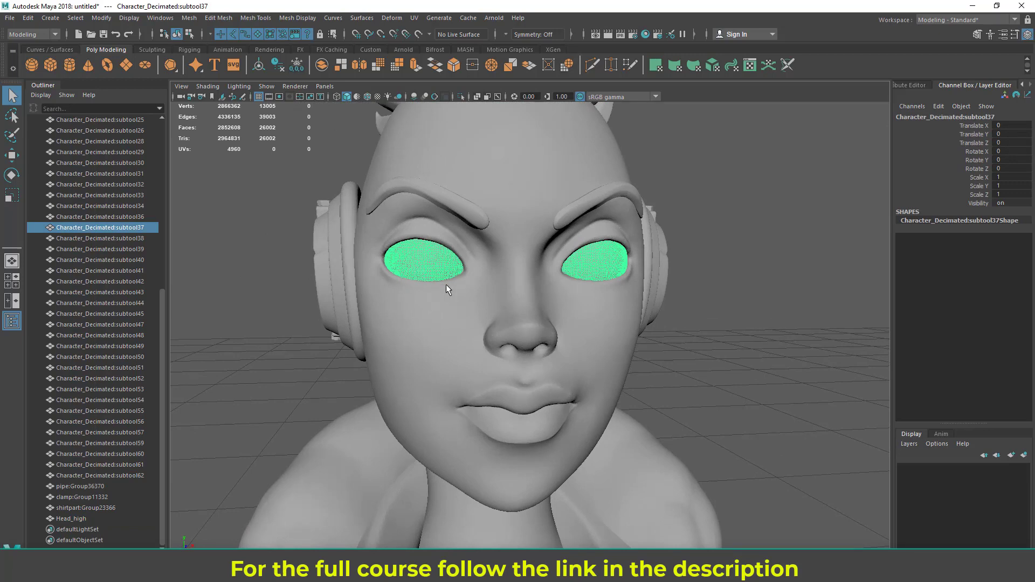
left_click_drag(577, 287, 539, 324, "alt")
left_click(531, 199)
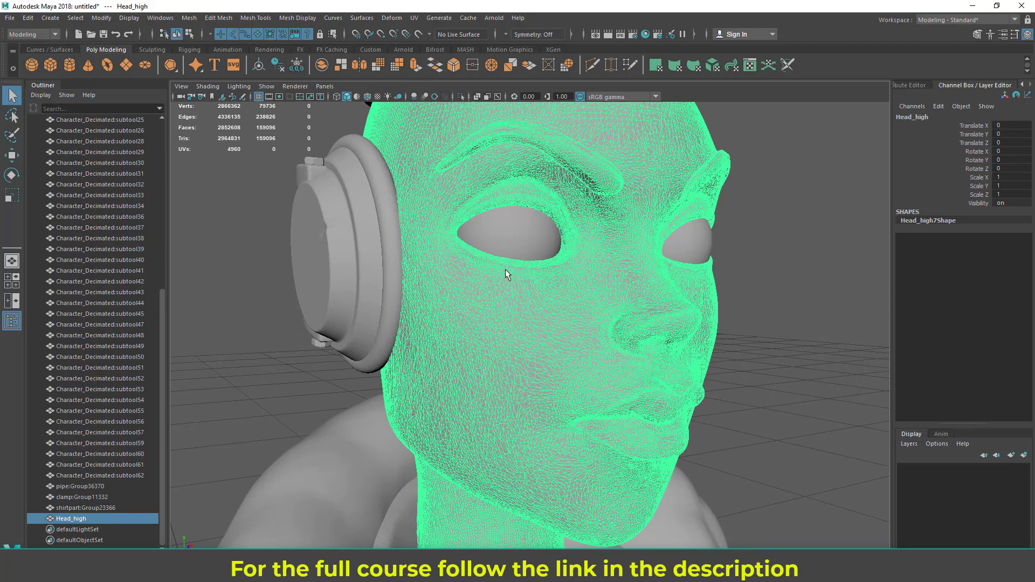
Step: Examine the combined Head_high mesh and the separate eyeballs from several angles, selecting and deselecting each object to check its extent
scroll(596, 358, "down", 5)
left_click_drag(575, 323, 626, 349, "alt")
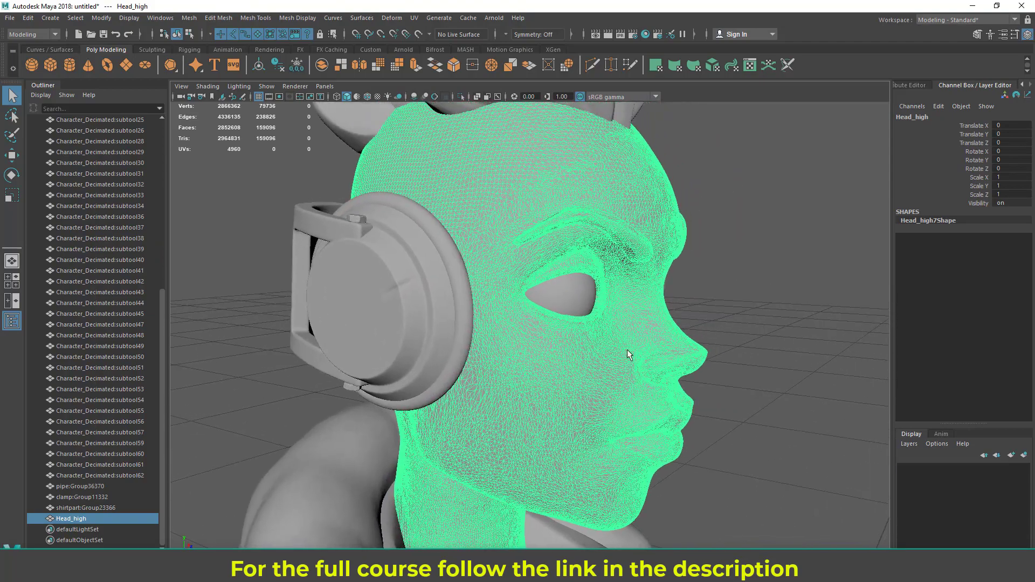
left_click(766, 277)
left_click_drag(767, 277, 574, 285, "alt")
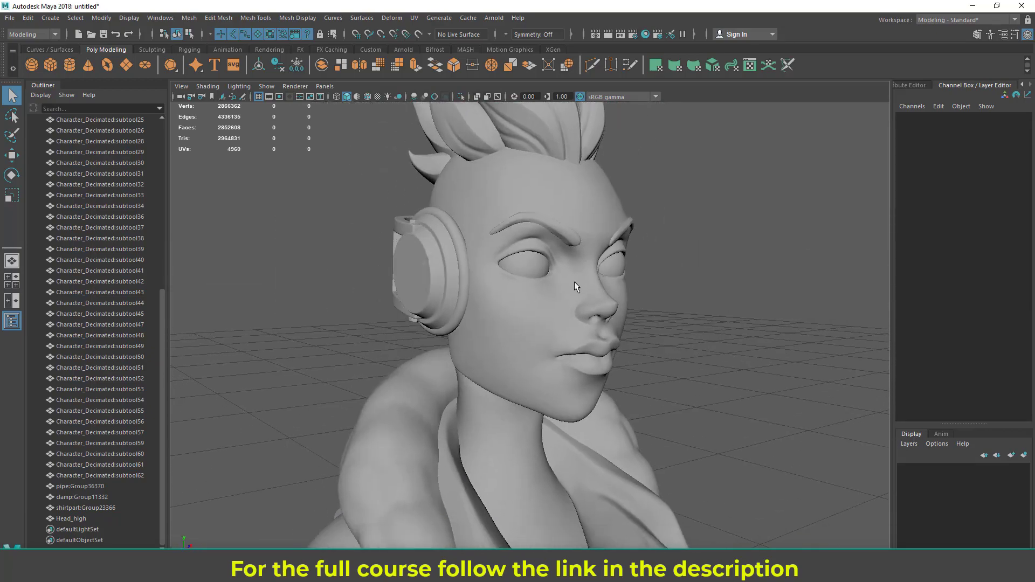
left_click(558, 311)
scroll(553, 244, "up", 5)
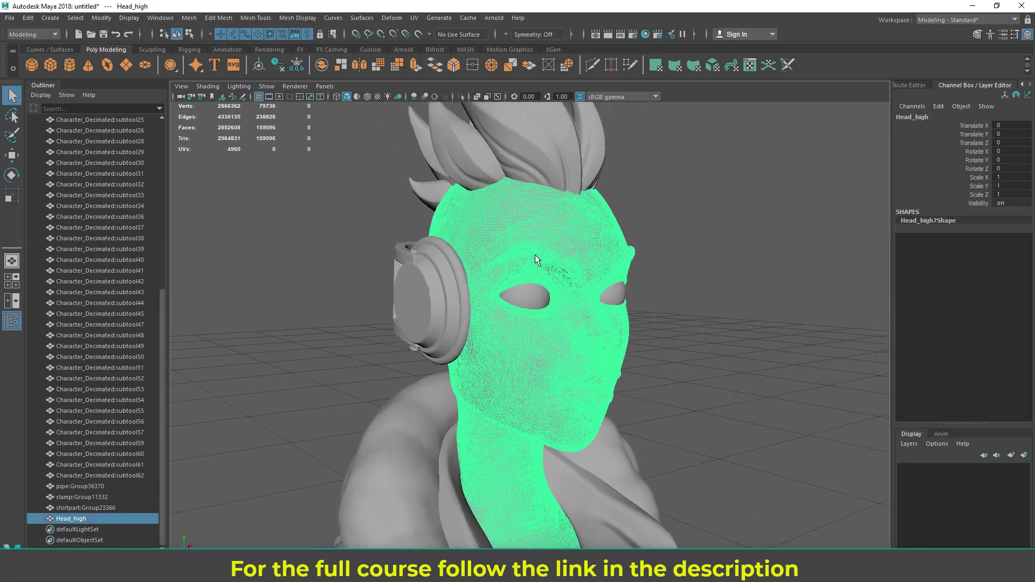
left_click_drag(566, 174, 567, 278, "alt")
left_click(797, 247)
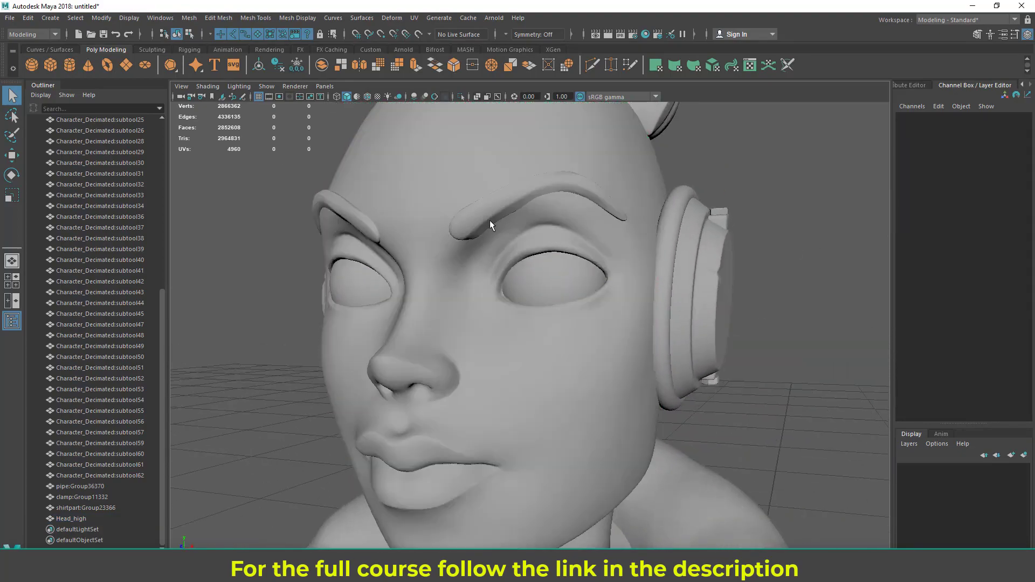
left_click(563, 203)
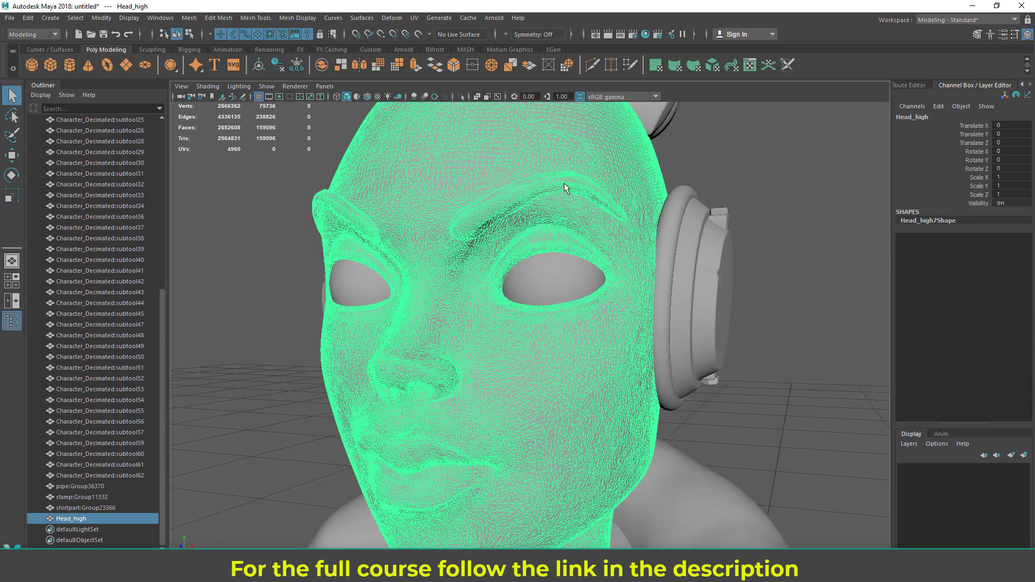
left_click(717, 144)
left_click(534, 193)
left_click_drag(740, 239, 772, 258, "alt")
scroll(636, 341, "up", 3)
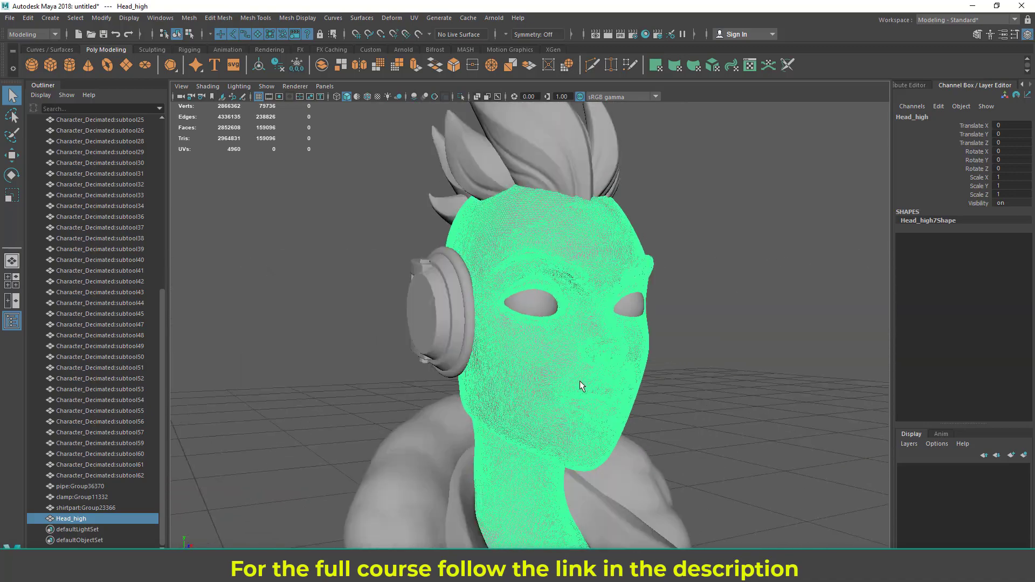
scroll(565, 370, "up", 1)
left_click(540, 296)
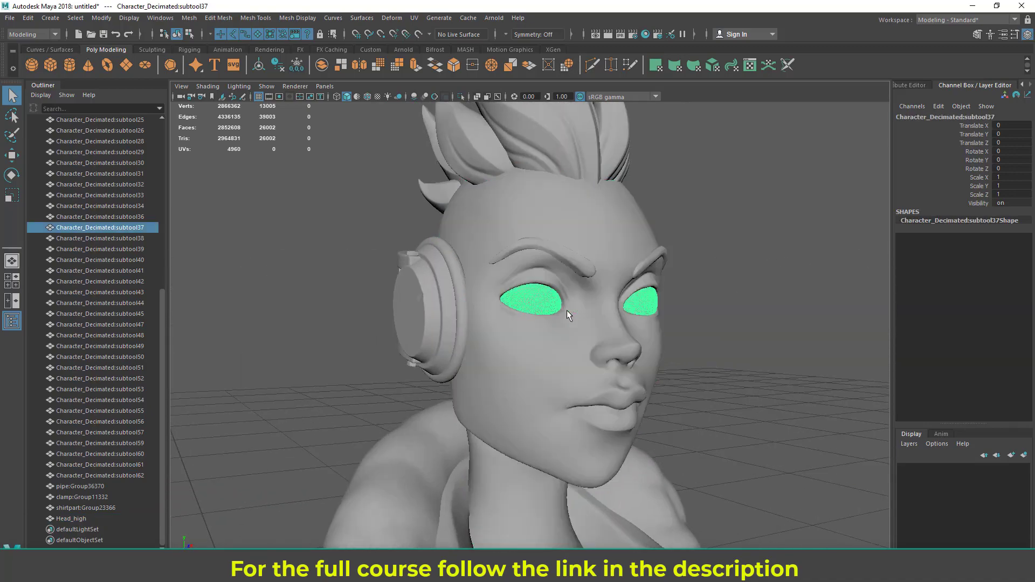
left_click(720, 320)
mouse_move(555, 355)
left_mouse_down("alt")
mouse_move(617, 358)
mouse_move(499, 360)
mouse_move(548, 360)
left_mouse_up("alt")
scroll(617, 358, "down", 3)
Step: Select Head_high and look over the whole character surrounding it, from the head down to the legs
left_click(614, 358)
scroll(470, 339, "down", 2)
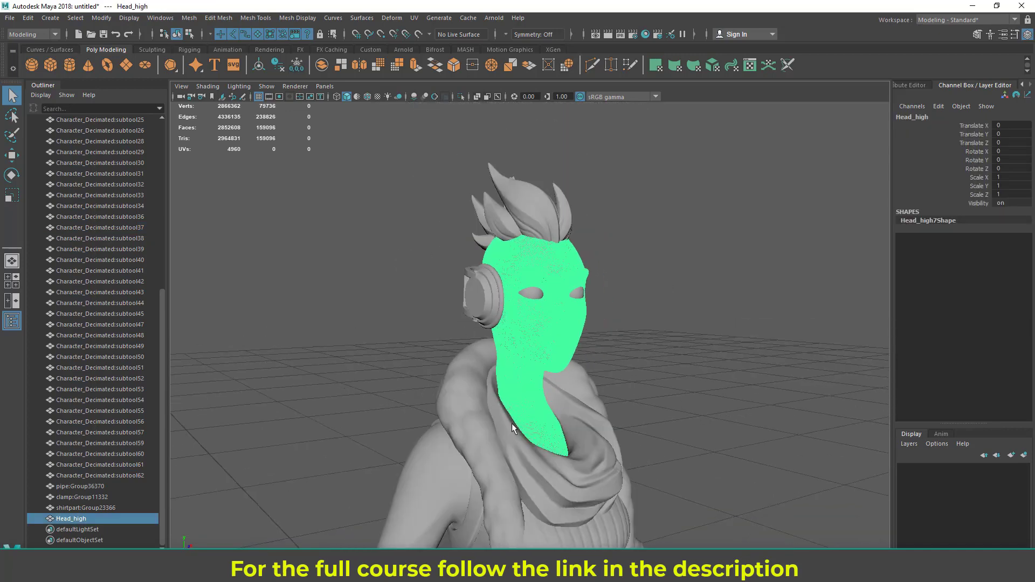
middle_click_drag(589, 431, 598, 345, "alt")
scroll(658, 360, "down", 4)
left_click_drag(501, 363, 470, 356, "alt")
middle_click_drag(518, 261, 515, 310, "alt")
scroll(620, 345, "up", 4)
left_click_drag(636, 348, 539, 337, "alt")
scroll(444, 330, "down", 4)
middle_click_drag(443, 330, 455, 273, "alt")
scroll(457, 274, "down", 4)
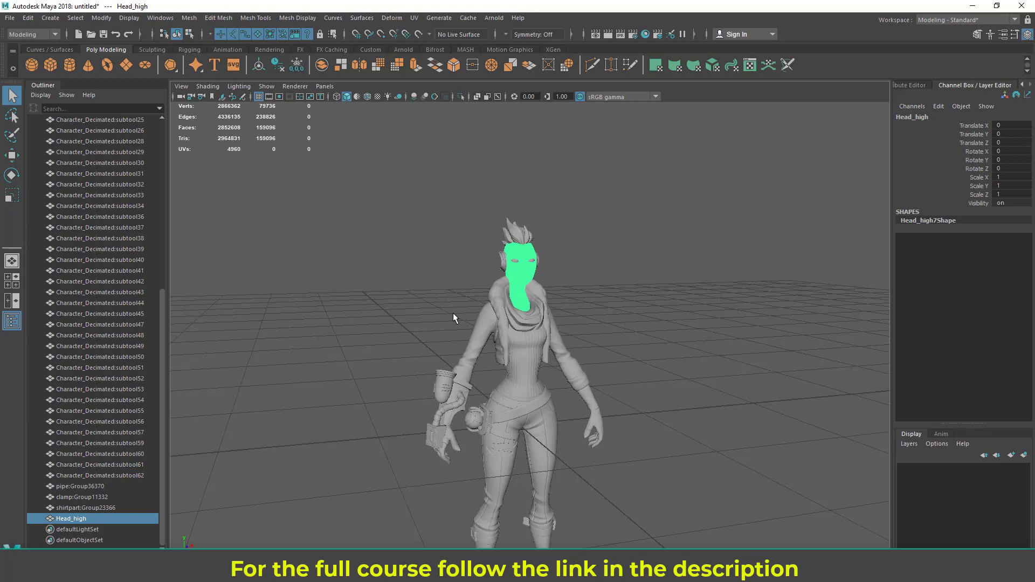
middle_click_drag(453, 313, 461, 286, "alt")
left_click_drag(462, 286, 449, 250, "alt")
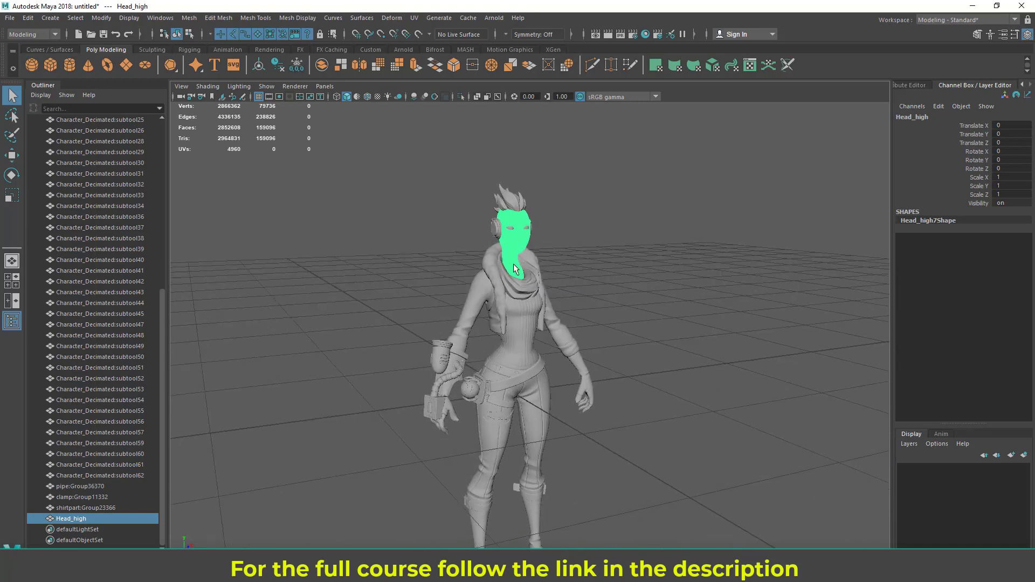
middle_click_drag(490, 296, 490, 266, "alt")
scroll(468, 280, "down", 2)
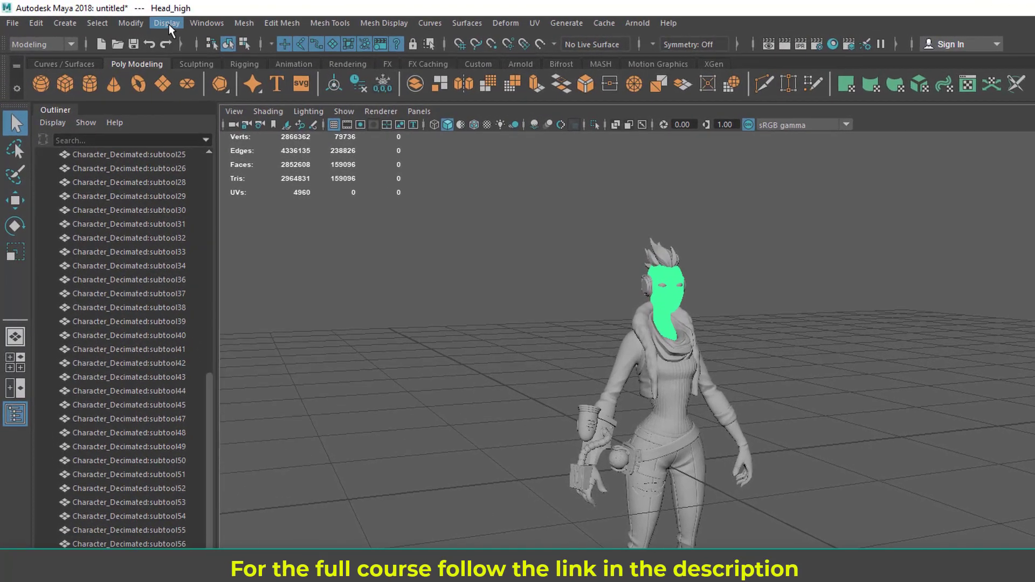
Step: Hide all objects except the selected Head_high mesh and frame the deselected head from the front
left_click(130, 19)
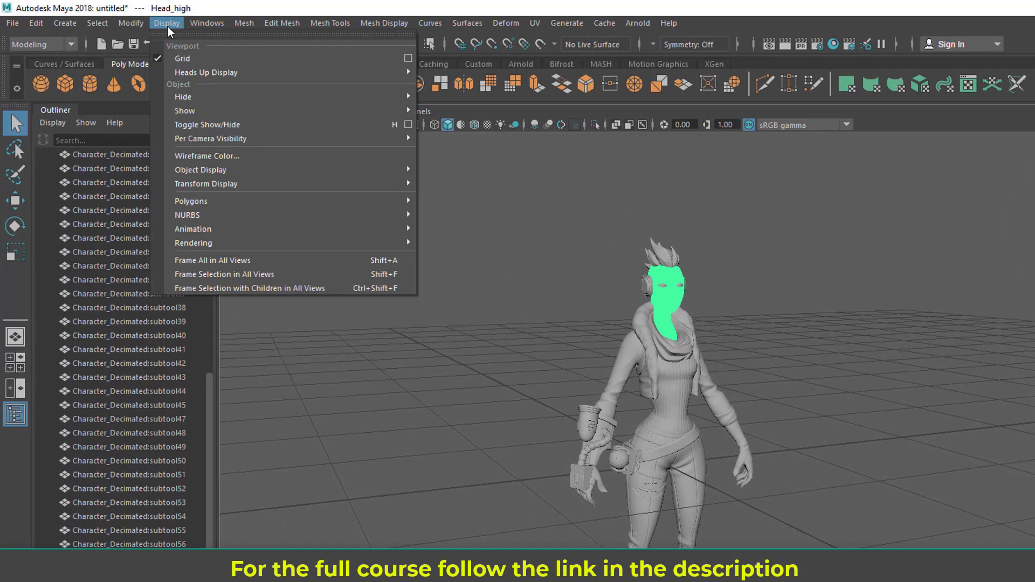
mouse_move(184, 102)
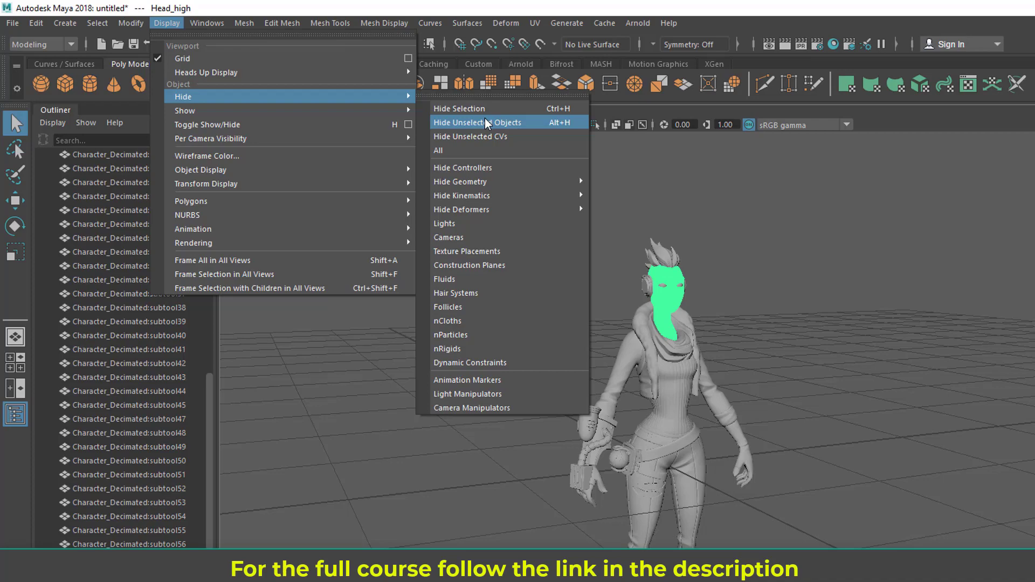
left_click(485, 122)
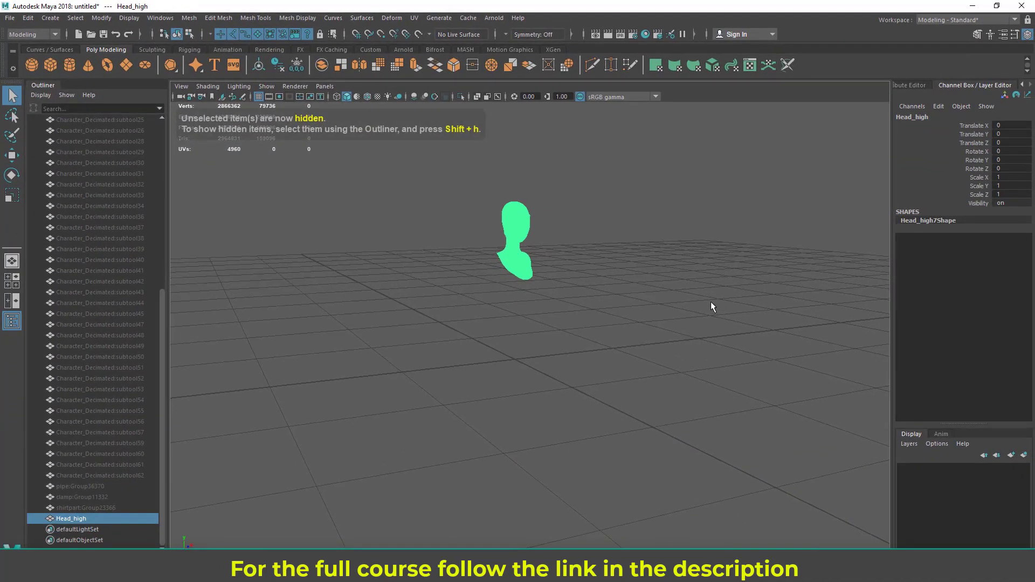
right_click_drag(506, 217, 659, 348, "alt")
middle_click_drag(601, 278, 586, 371, "alt")
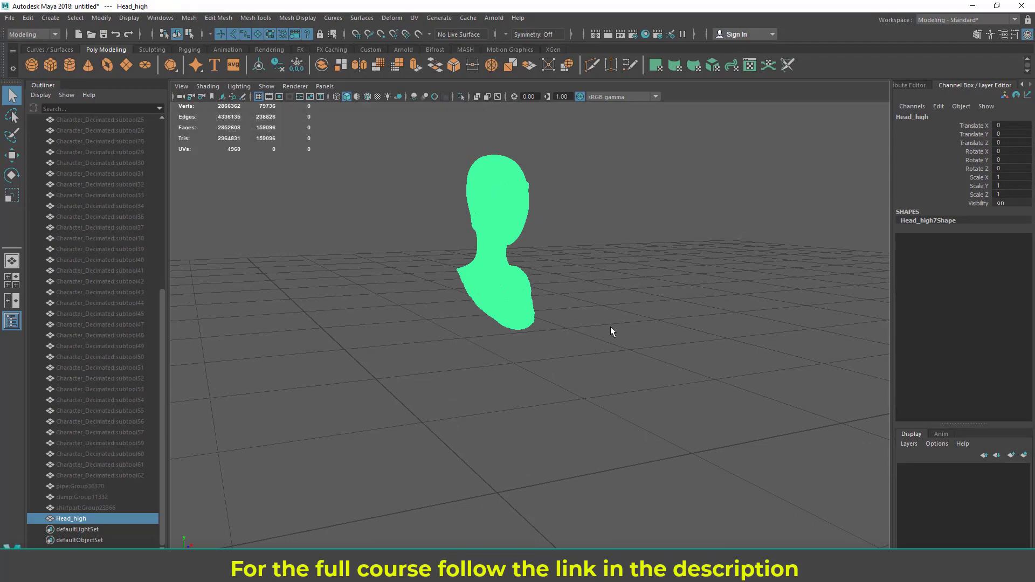
key("f")
left_click(685, 311)
left_click_drag(701, 300, 626, 293, "alt")
left_click_drag(648, 289, 589, 293, "alt")
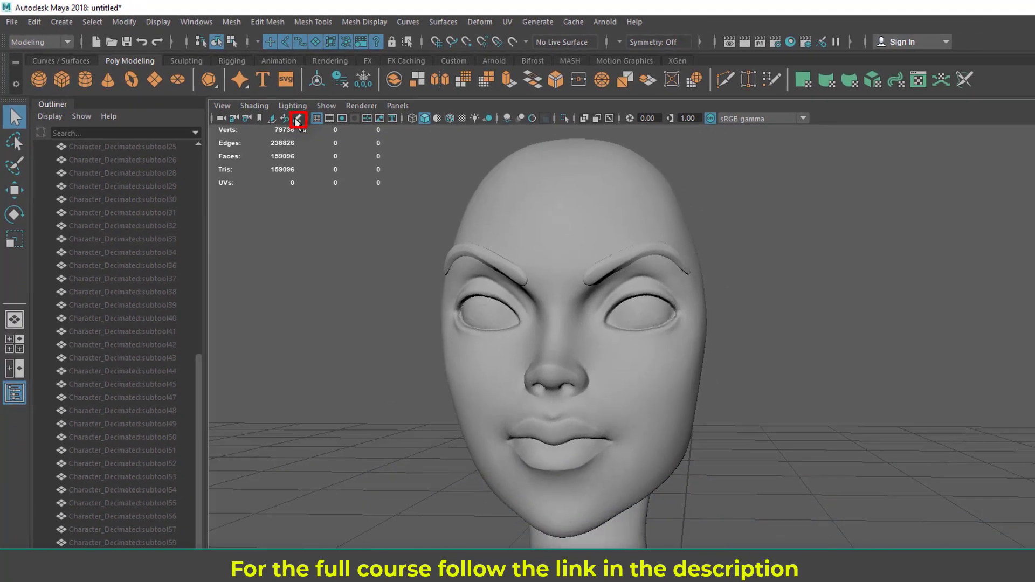
Step: Start Grease Pencil and sketch concentric topology loops around the mouth and the eye on the character's left side
left_click(351, 141)
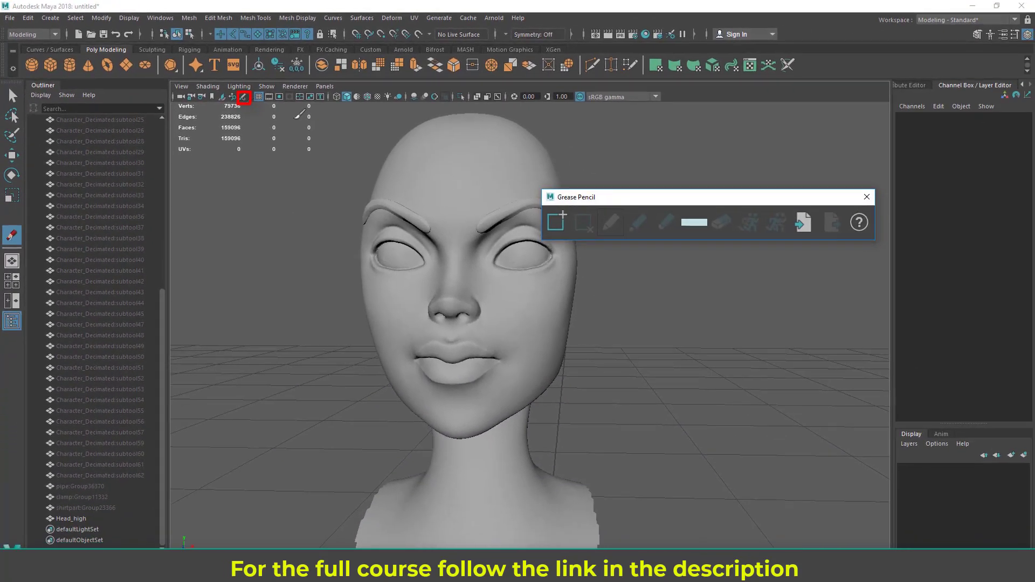
left_click_drag(612, 203, 786, 211)
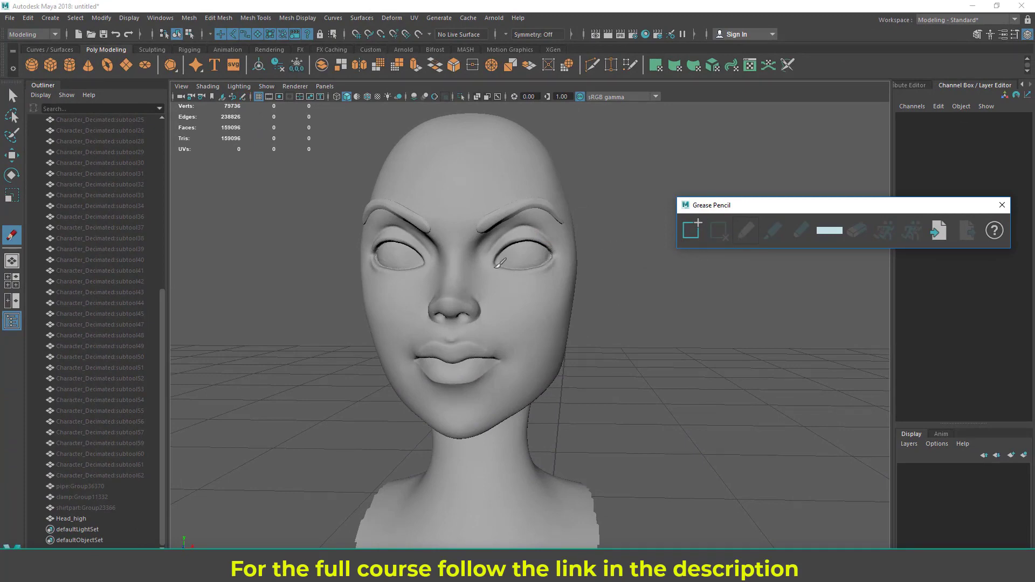
mouse_move(480, 273)
left_mouse_down()
mouse_move(504, 227)
mouse_move(547, 221)
mouse_move(569, 250)
mouse_move(540, 283)
mouse_move(478, 268)
left_mouse_up()
mouse_move(399, 338)
left_mouse_down()
mouse_move(453, 323)
mouse_move(513, 345)
mouse_move(507, 386)
mouse_move(430, 394)
mouse_move(405, 358)
mouse_move(404, 335)
mouse_move(494, 337)
mouse_move(505, 378)
mouse_move(428, 388)
mouse_move(410, 360)
mouse_move(462, 330)
mouse_move(438, 351)
mouse_move(486, 343)
mouse_move(437, 373)
mouse_move(465, 344)
left_mouse_up()
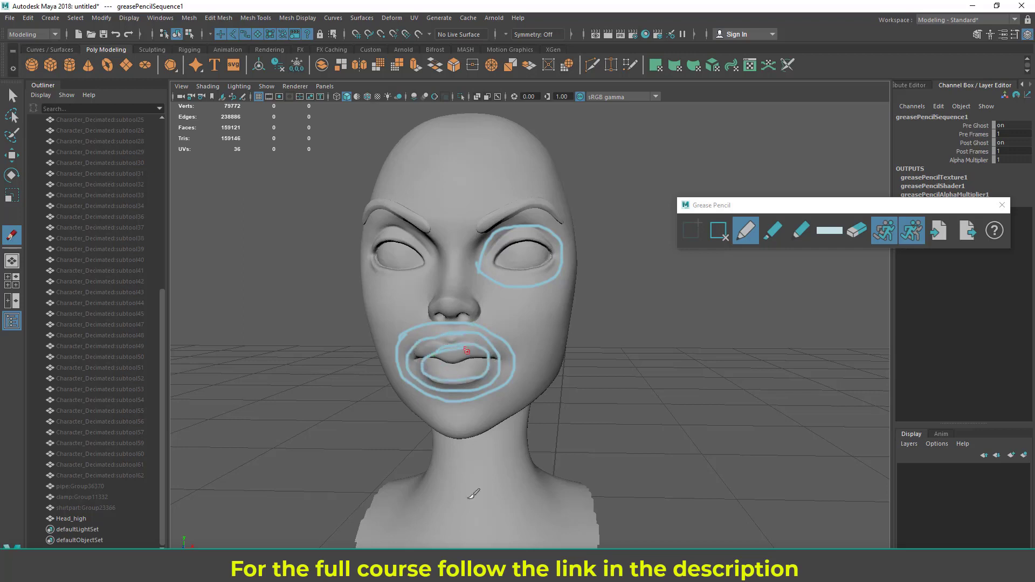
mouse_move(546, 269)
left_mouse_down()
mouse_move(497, 262)
mouse_move(524, 230)
mouse_move(558, 256)
mouse_move(536, 272)
left_mouse_up()
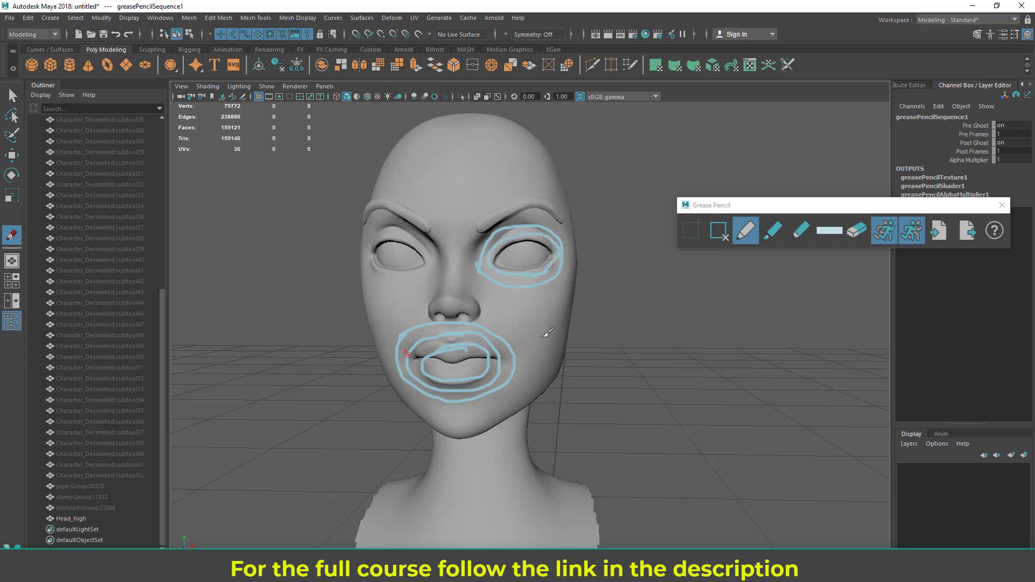
Step: Sketch Grease Pencil flow lines from the nose bridge around the cheek to the chin, plus cross lines radiating from the mouth
left_click_drag(452, 277, 491, 294)
left_click_drag(535, 324, 540, 376)
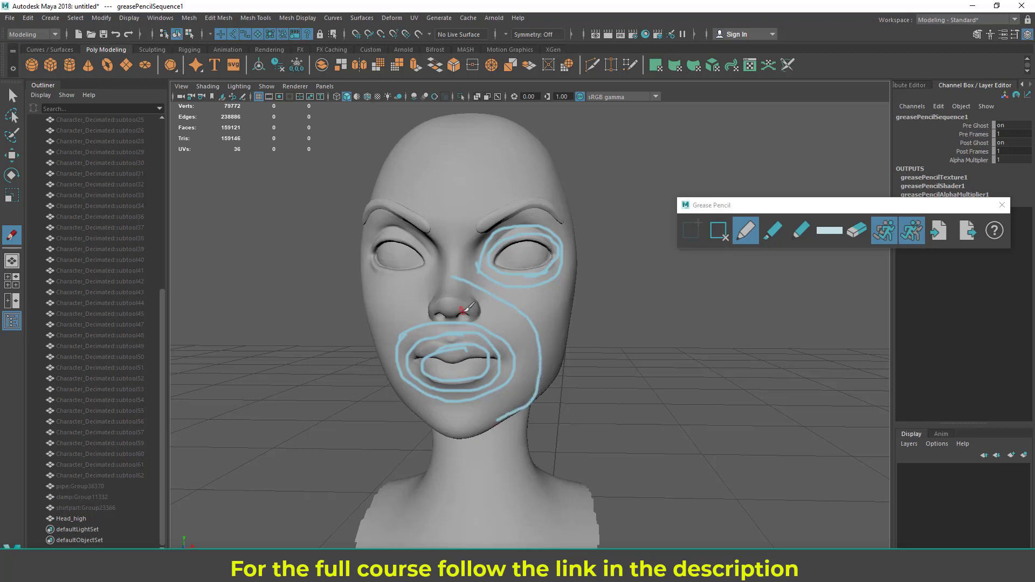
mouse_move(450, 288)
left_mouse_down()
mouse_move(503, 311)
mouse_move(526, 353)
mouse_move(497, 415)
left_mouse_up()
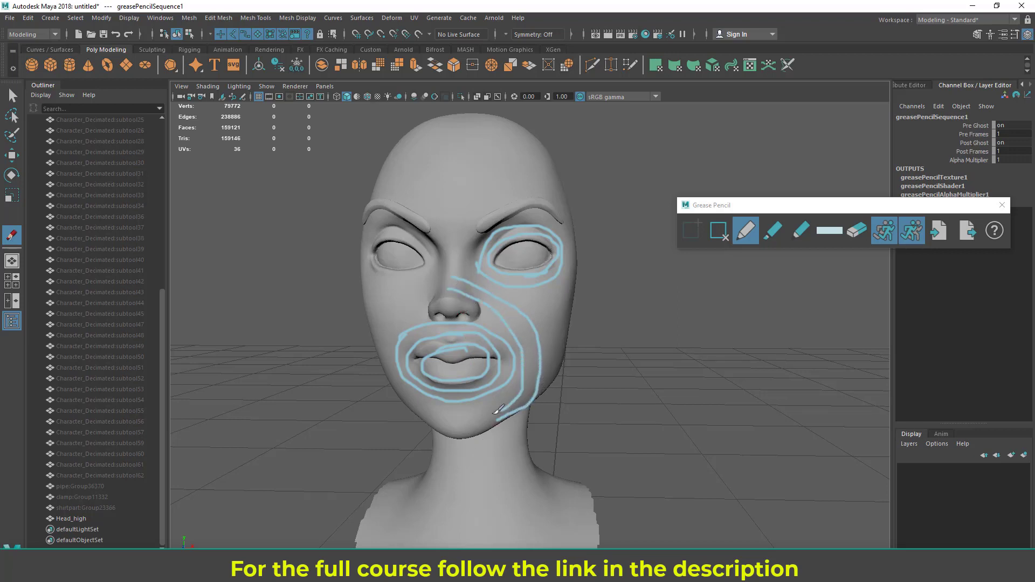
mouse_move(526, 288)
left_mouse_down()
mouse_move(547, 305)
mouse_move(559, 368)
left_mouse_up()
left_click_drag(472, 347, 503, 306)
mouse_move(518, 269)
left_mouse_down()
mouse_move(497, 356)
mouse_move(528, 274)
mouse_move(492, 366)
mouse_move(534, 330)
mouse_move(550, 285)
mouse_move(498, 364)
mouse_move(558, 340)
mouse_move(568, 323)
left_mouse_up()
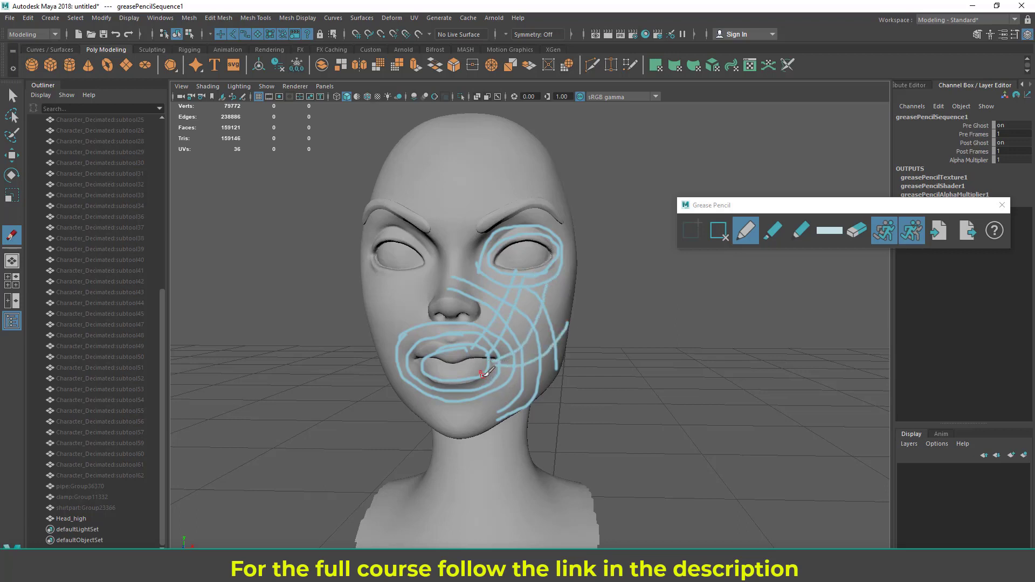
left_click_drag(483, 375, 530, 406)
mouse_move(472, 385)
left_mouse_down()
mouse_move(485, 422)
mouse_move(469, 429)
left_mouse_up()
Step: Sketch a Grease Pencil grid of vertical and horizontal lines on the forehead and an outer loop around the eye
left_click_drag(467, 264, 486, 110)
left_click_drag(451, 244, 459, 132)
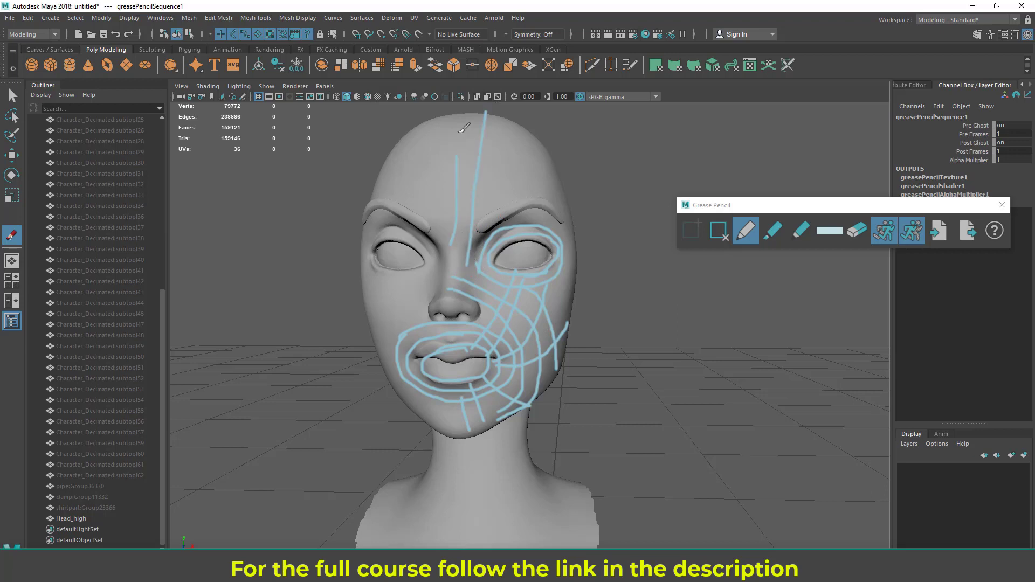
left_click_drag(494, 246, 504, 130)
mouse_move(534, 201)
left_mouse_down()
mouse_move(570, 220)
mouse_move(570, 247)
left_mouse_up()
mouse_move(438, 175)
left_mouse_down()
mouse_move(499, 168)
mouse_move(561, 194)
left_mouse_up()
mouse_move(469, 150)
left_mouse_down()
mouse_move(561, 180)
mouse_move(507, 214)
mouse_move(476, 261)
mouse_move(525, 286)
mouse_move(576, 244)
mouse_move(533, 201)
mouse_move(533, 235)
left_mouse_up()
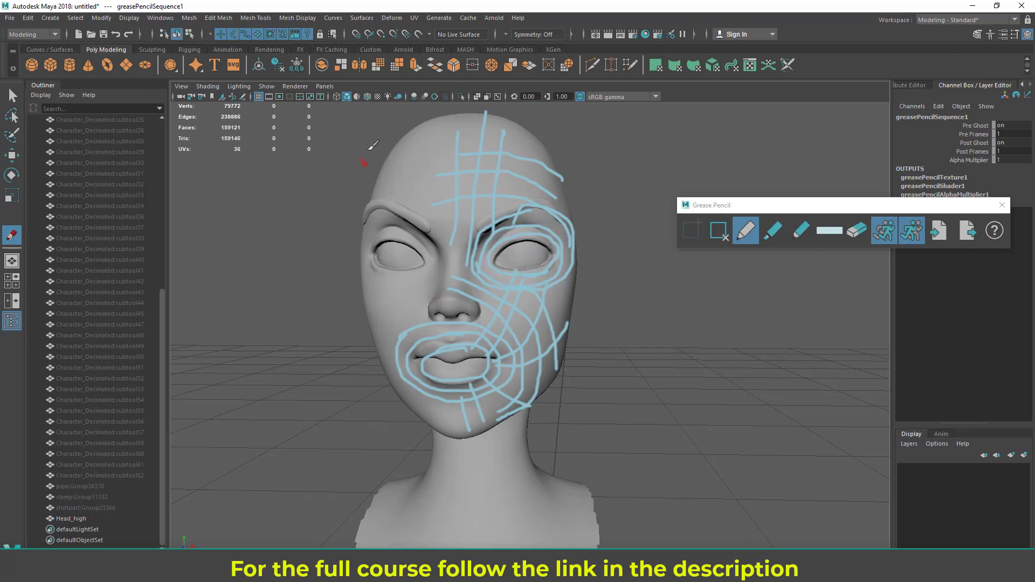
Step: Delete the Grease Pencil frame with all its sketched lines, close Grease Pencil and return to the Select tool
left_click(722, 233)
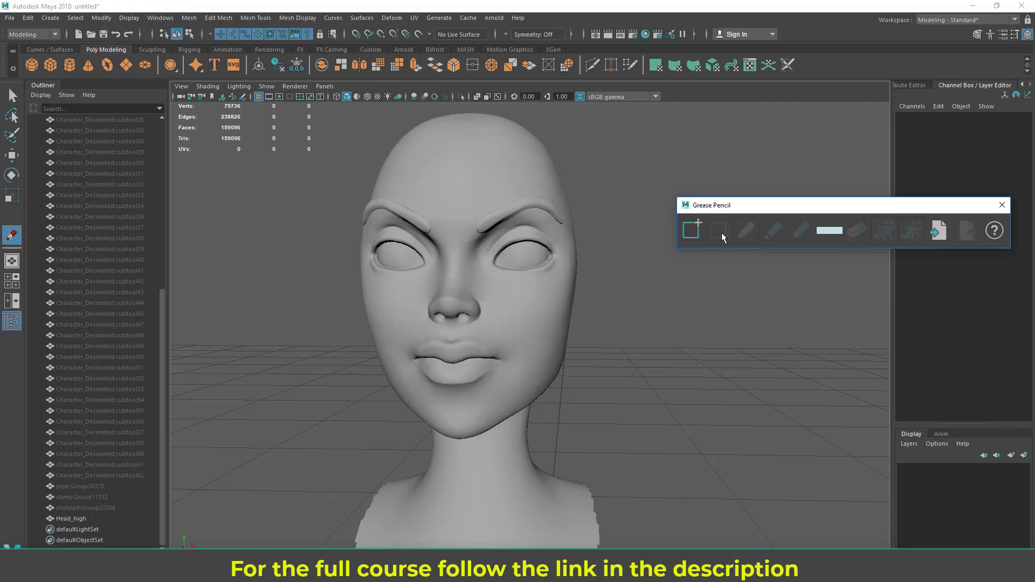
left_click(1002, 205)
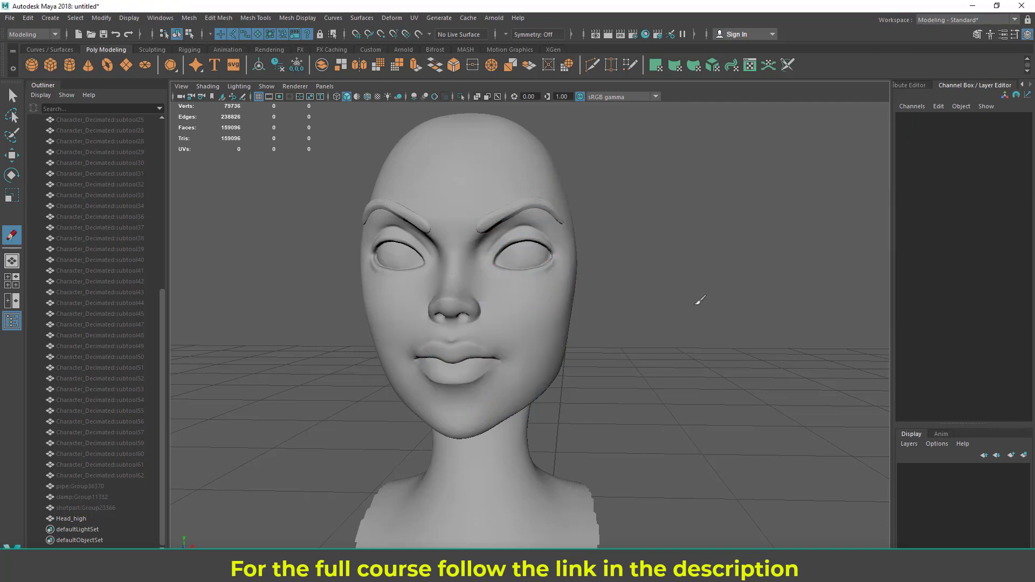
middle_click_drag(696, 296, 731, 276, "alt")
left_click(12, 96)
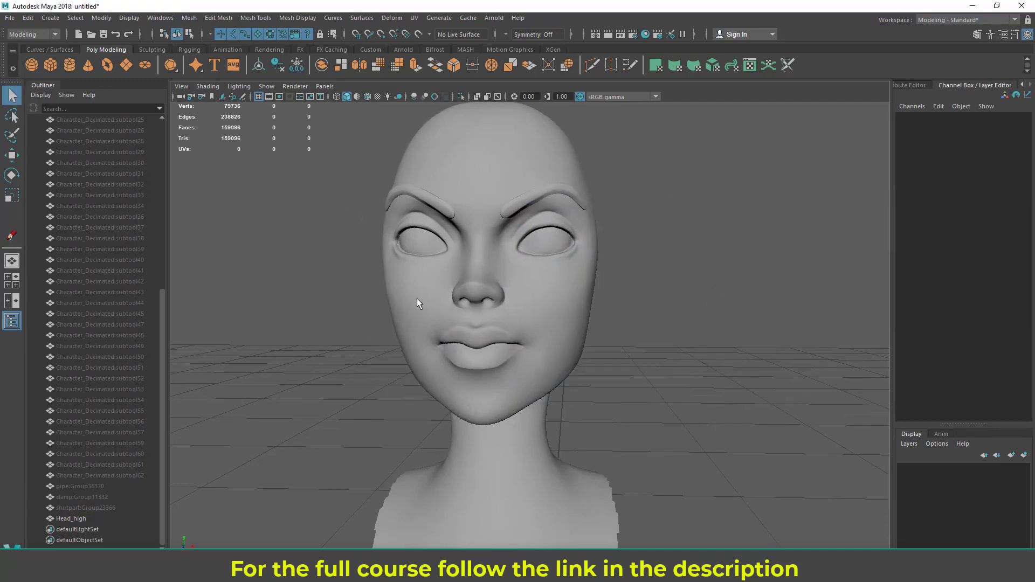
Step: Show the Modeling Toolkit to access the Quad Draw tool for retopologizing the head
left_click_drag(595, 300, 702, 359, "alt")
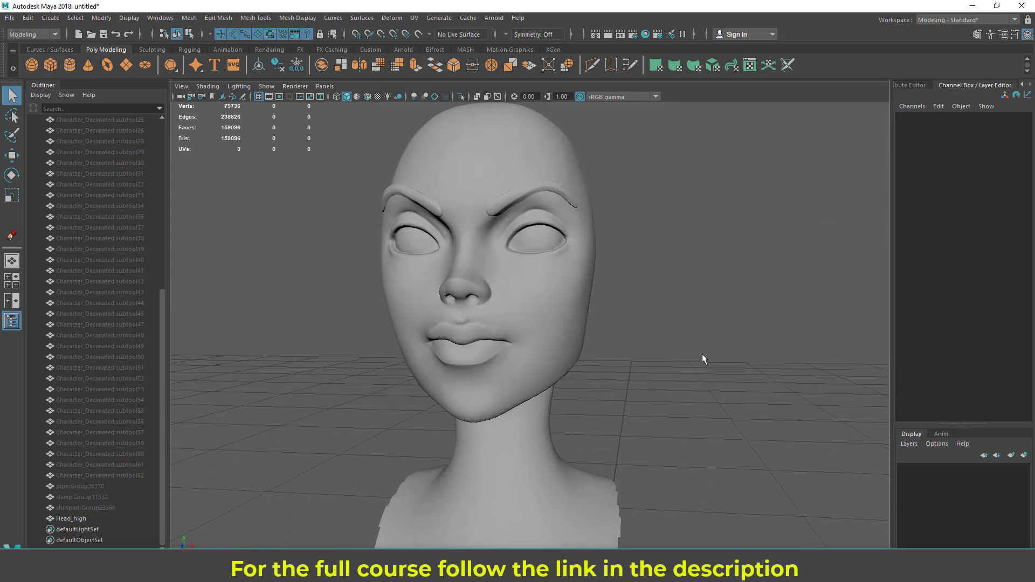
left_click_drag(566, 291, 535, 298, "alt")
left_click_drag(651, 276, 604, 295, "alt")
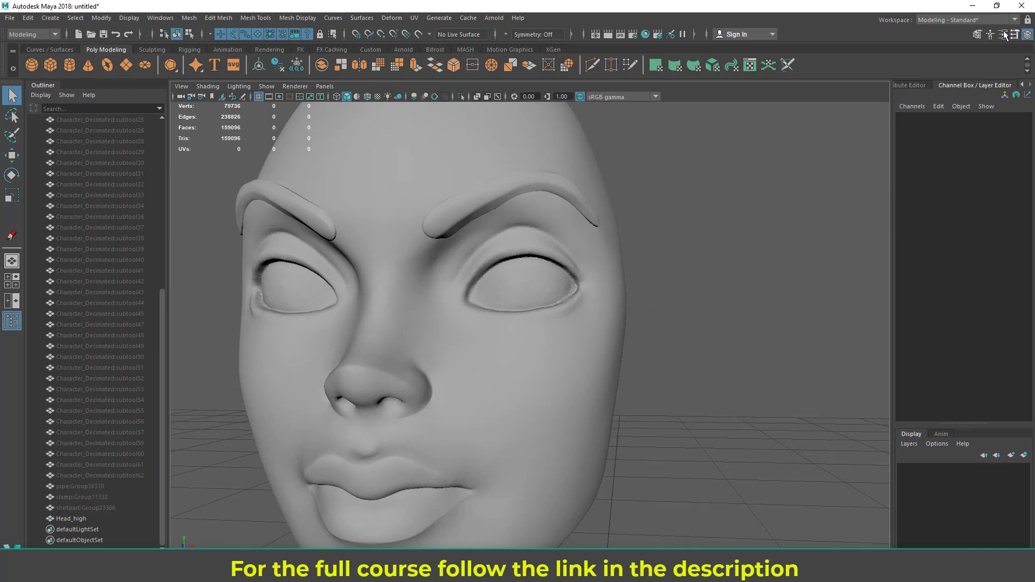
left_click(977, 36)
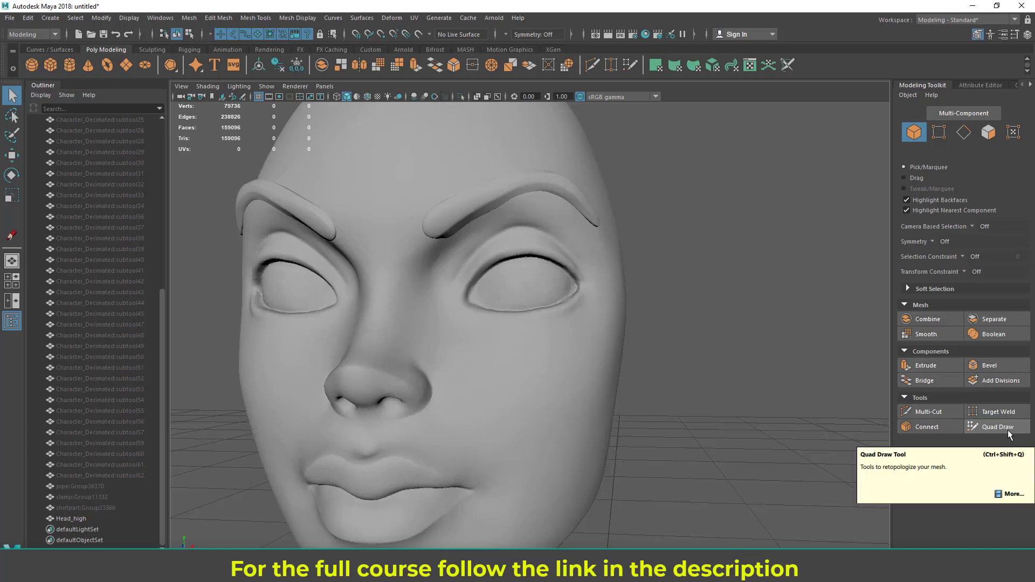
Step: Make the Head_high mesh a live surface
scroll(566, 333, "down", 6)
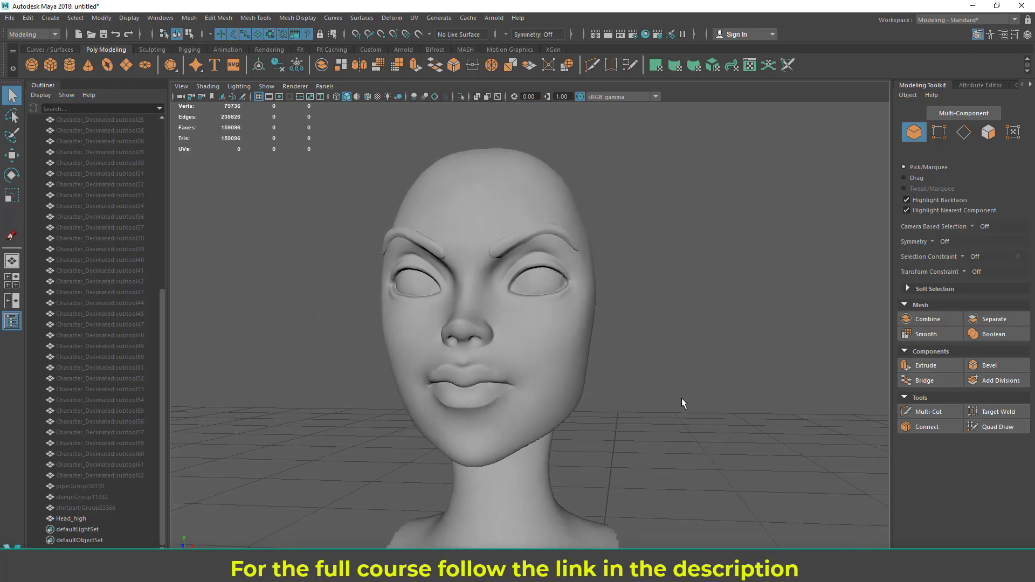
left_click(515, 334)
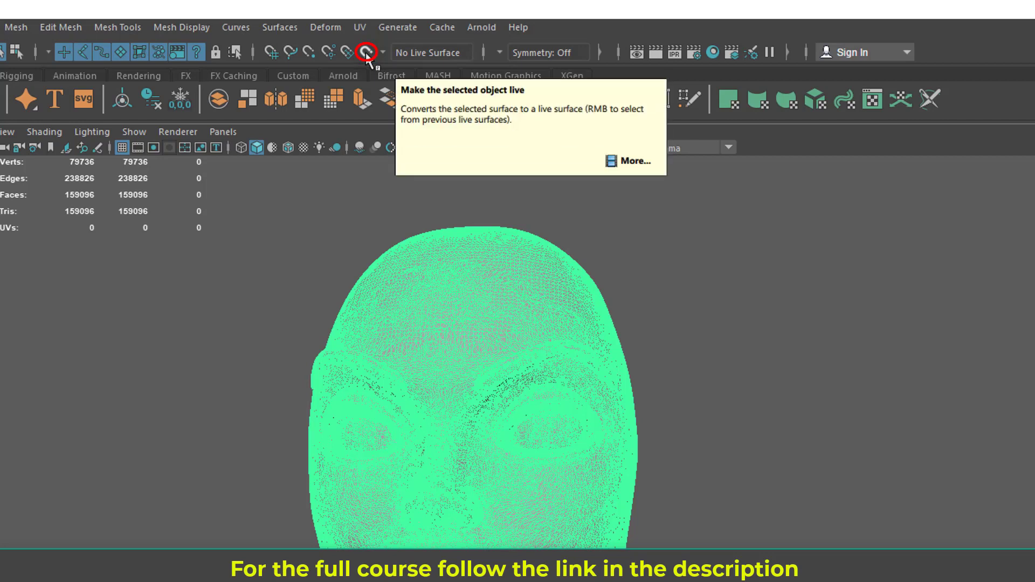
left_click(367, 52)
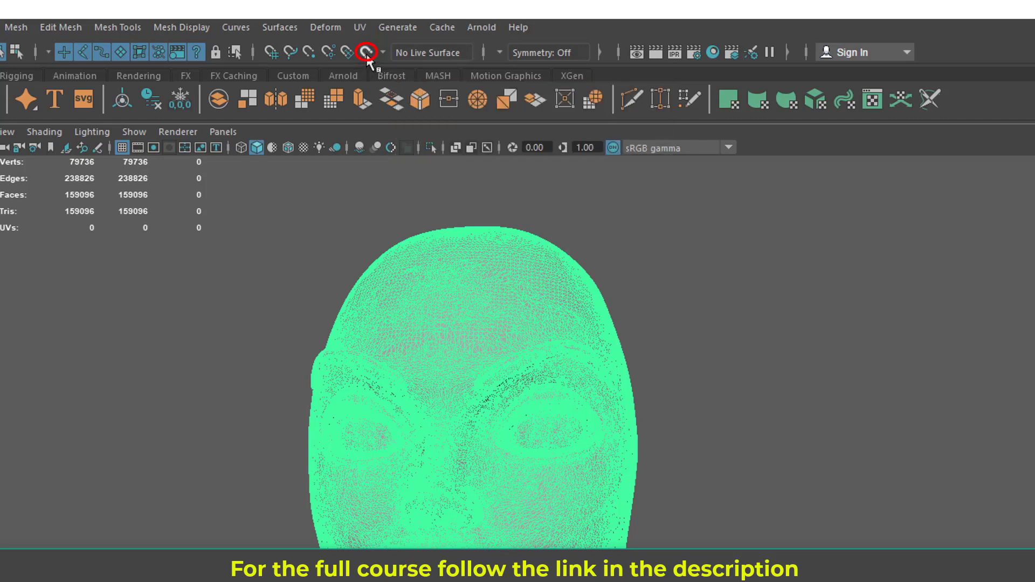
left_click_drag(567, 493, 561, 488, "alt")
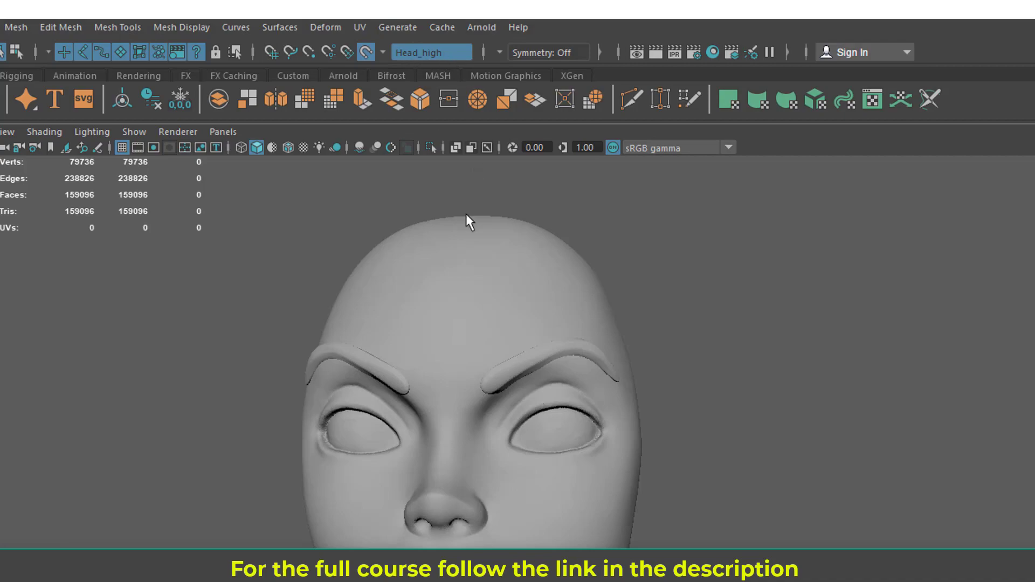
Step: Activate the Quad Draw tool for drawing on the live Head_high surface
left_click_drag(593, 542, 635, 535, "alt")
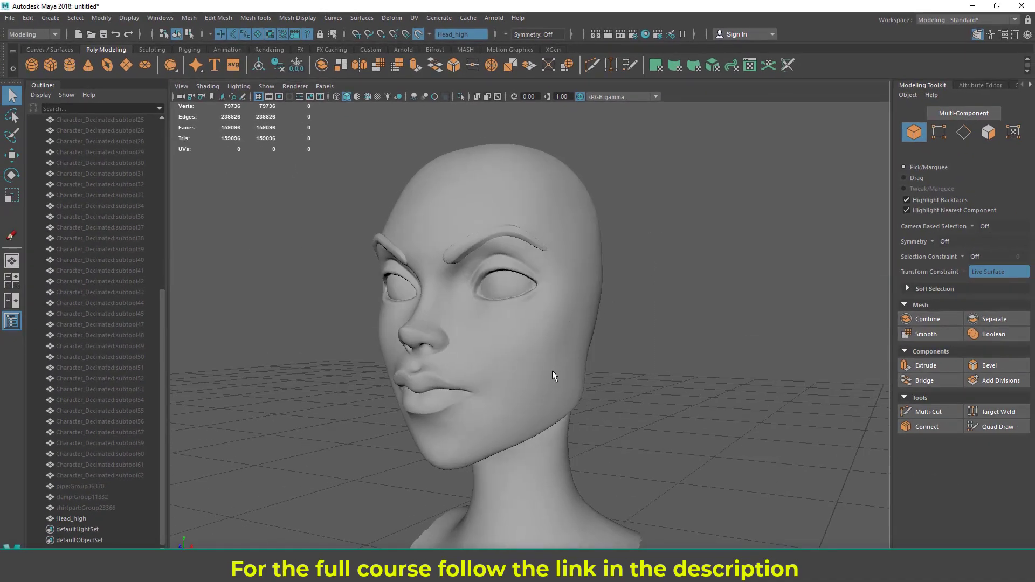
scroll(546, 379, "up", 3)
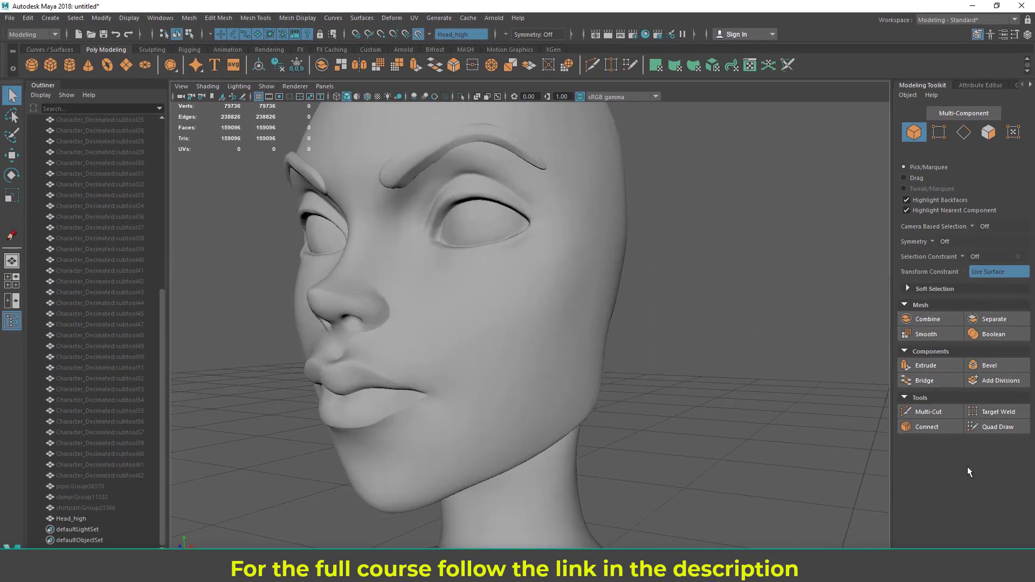
left_click(1004, 430)
Step: Examine the head from the front, side and below, focusing on the form around the eyes and nose
mouse_move(696, 406)
left_mouse_down("alt")
mouse_move(605, 381)
mouse_move(659, 374)
mouse_move(601, 347)
mouse_move(592, 358)
mouse_move(584, 292)
mouse_move(574, 348)
left_mouse_up("alt")
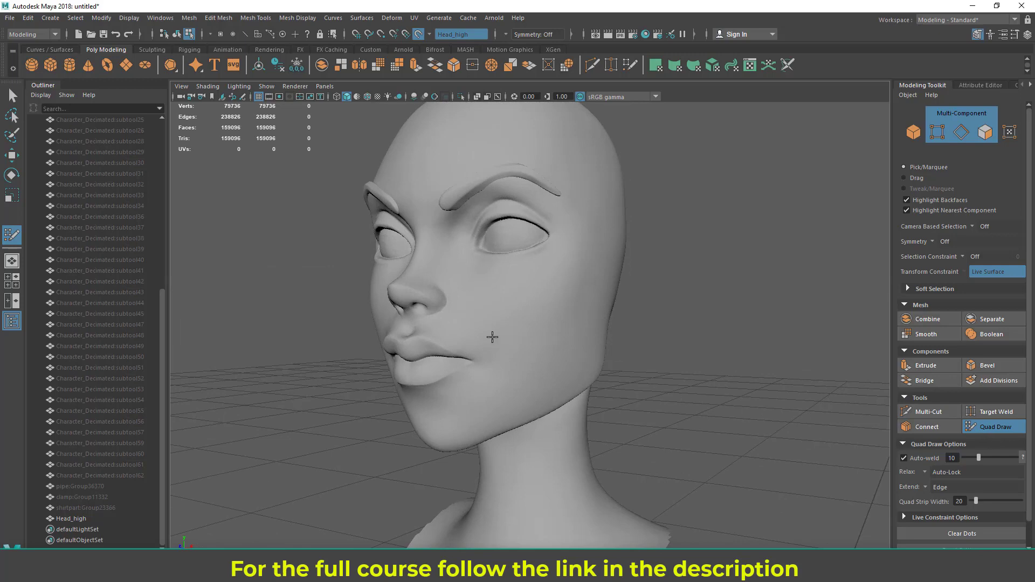
left_click_drag(493, 337, 486, 309, "alt")
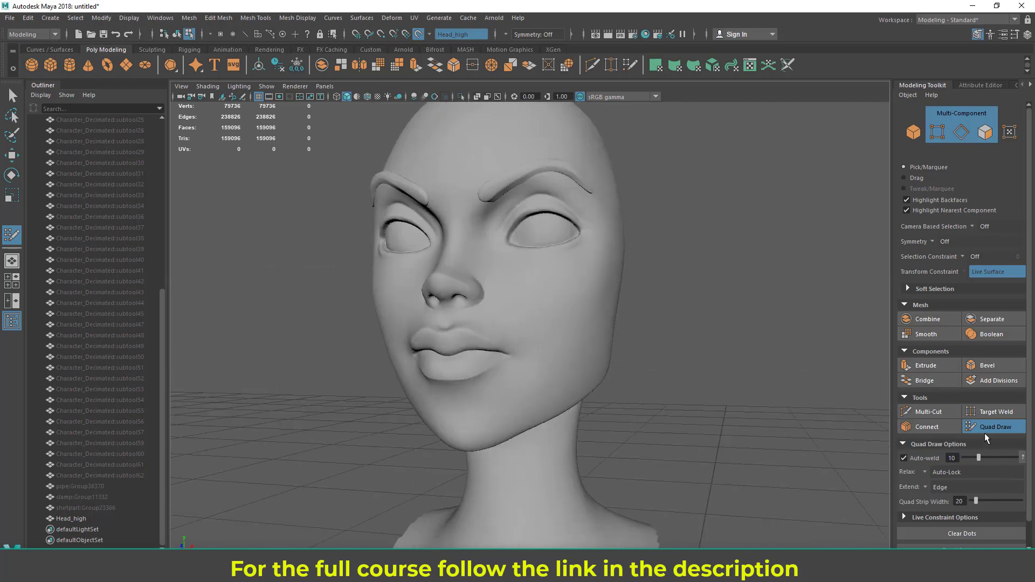
left_click_drag(602, 370, 564, 362, "alt")
left_click_drag(471, 305, 476, 268, "alt")
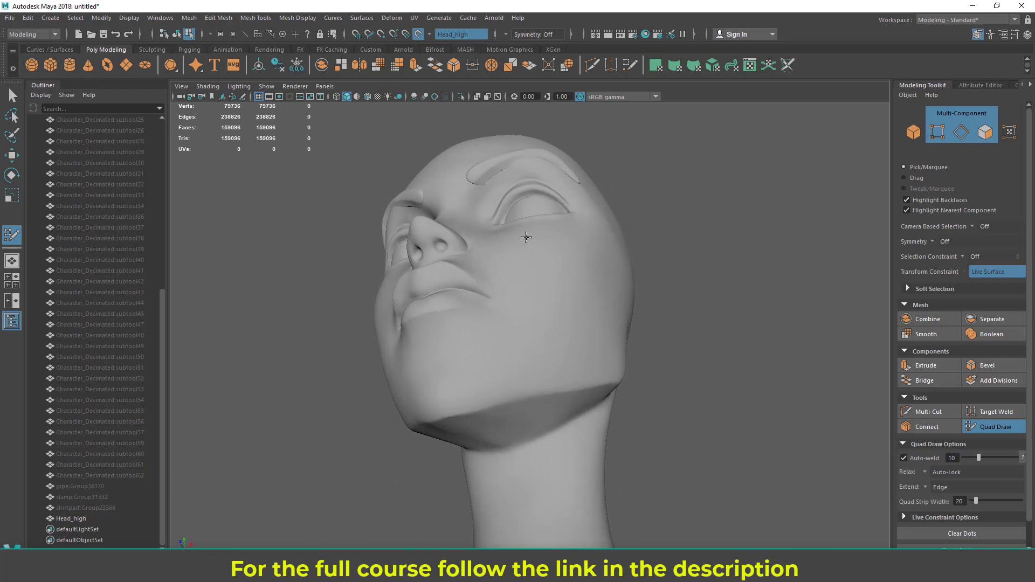
left_click_drag(577, 305, 523, 236, "alt")
left_click_drag(557, 399, 512, 419, "alt")
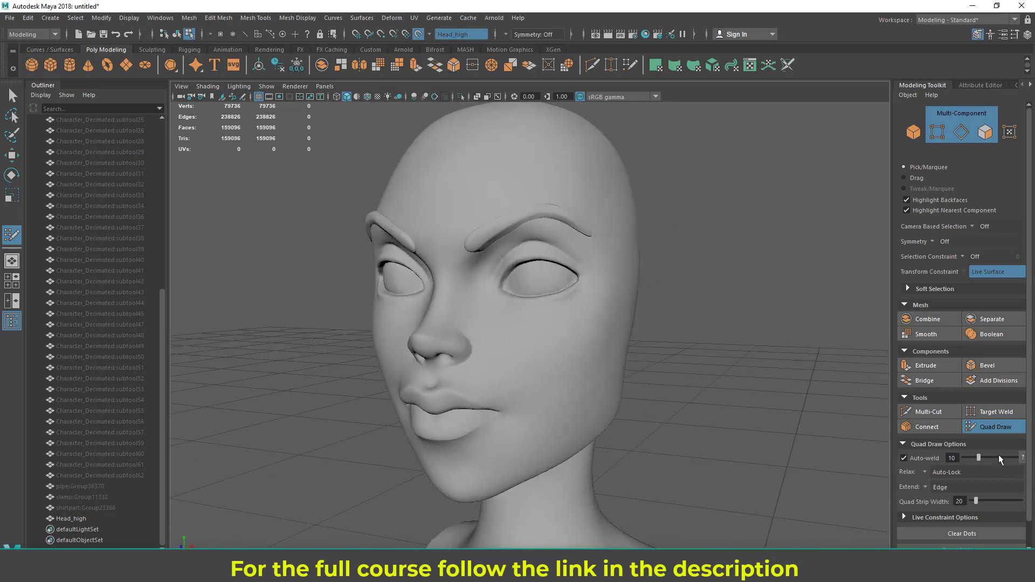
mouse_move(552, 326)
left_mouse_down("alt")
mouse_move(561, 321)
mouse_move(543, 307)
mouse_move(544, 317)
mouse_move(566, 307)
mouse_move(557, 331)
left_mouse_up("alt")
right_click_drag(557, 330, 593, 327, "alt")
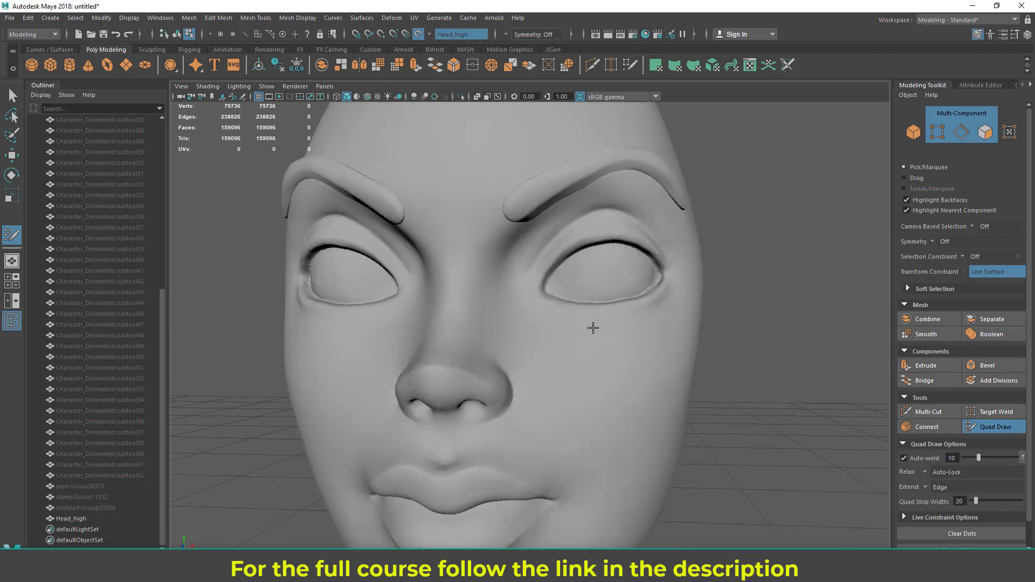
left_click_drag(593, 328, 548, 295, "alt")
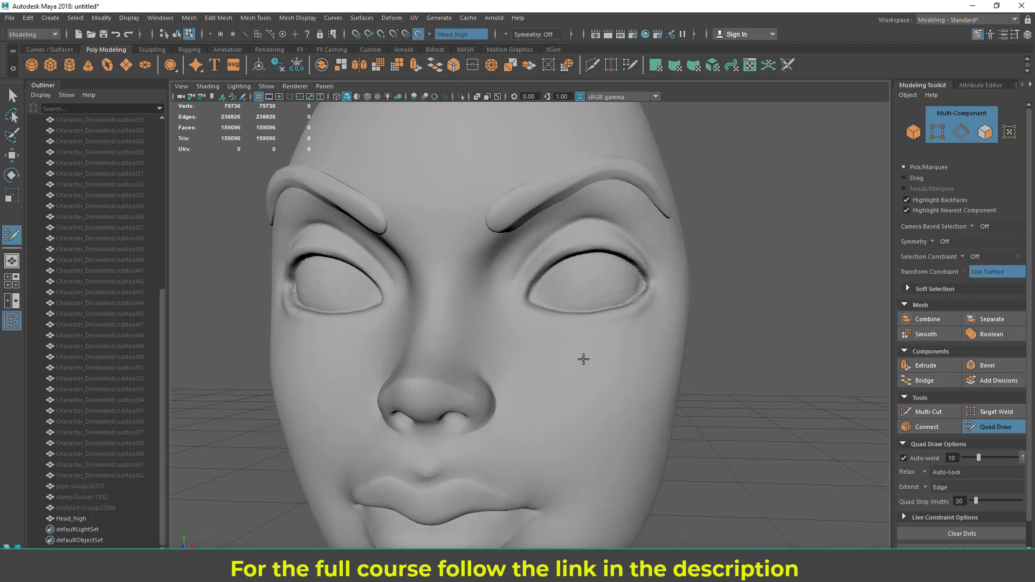
mouse_move(565, 313)
left_mouse_down("alt")
mouse_move(550, 307)
mouse_move(560, 310)
left_mouse_up("alt")
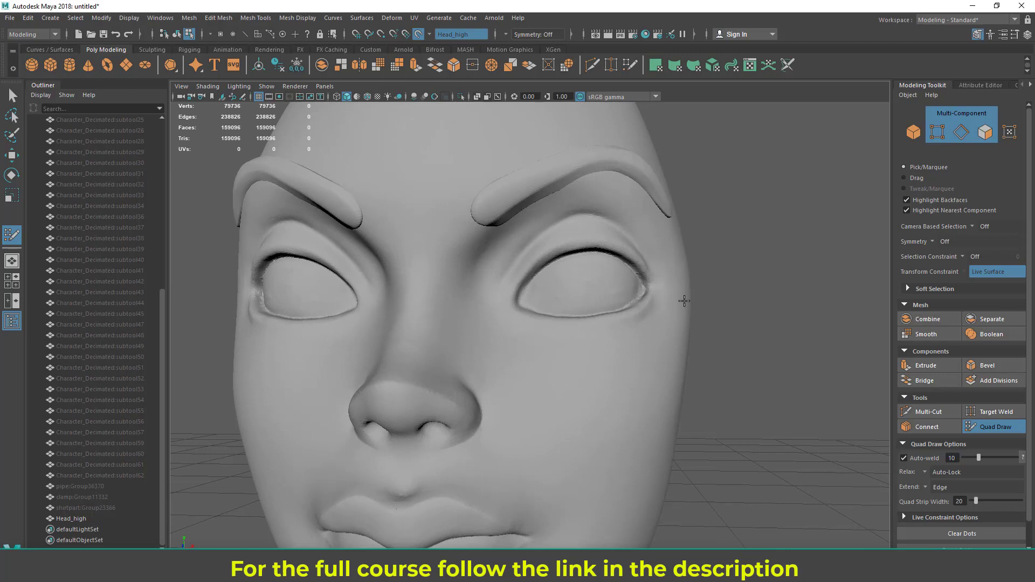
scroll(617, 317, "down", 2)
mouse_move(615, 330)
left_mouse_down("alt")
mouse_move(615, 298)
mouse_move(611, 334)
left_mouse_up("alt")
scroll(611, 343, "up", 2)
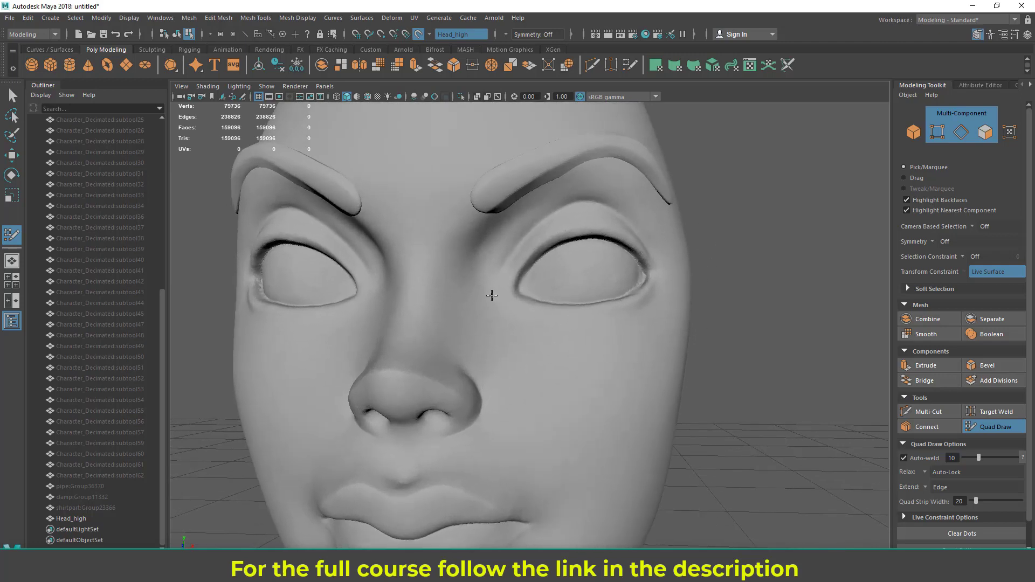
Step: Place four Quad Draw dots around the character's left eye: inner corner, above the upper lid, outer corner and below the lower lid
scroll(498, 287, "up", 4)
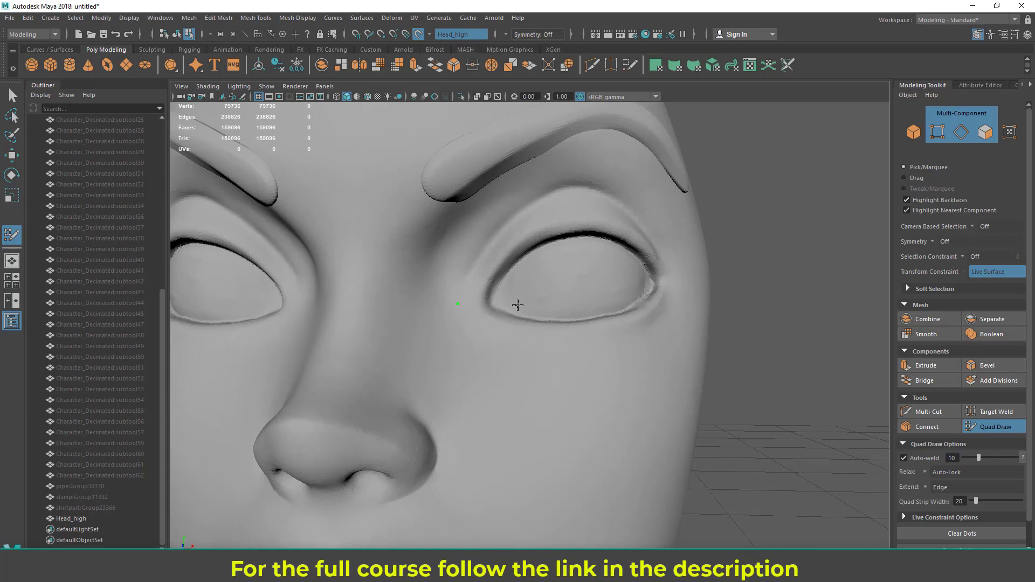
middle_click_drag(538, 258, 533, 263, "alt")
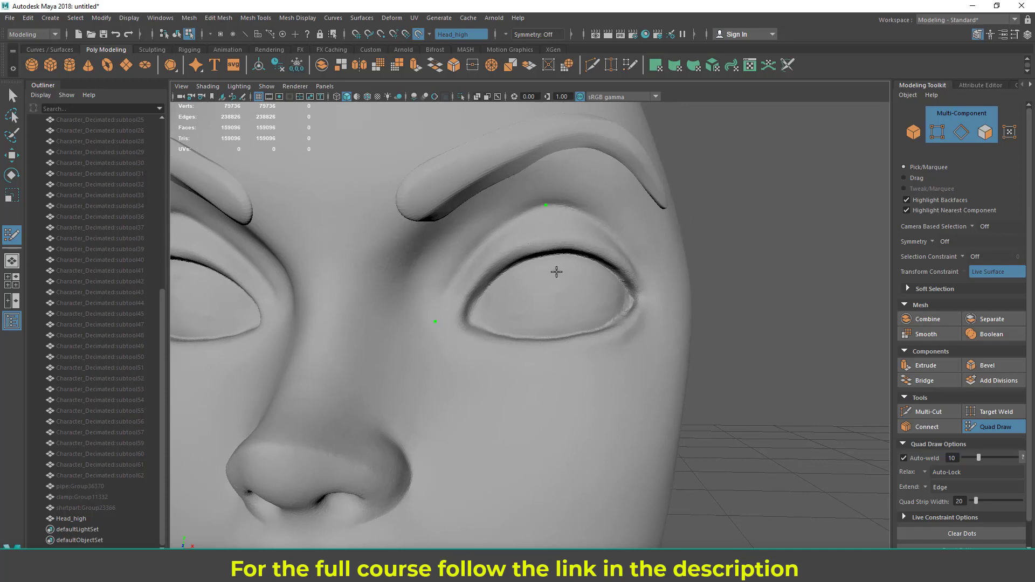
left_click_drag(595, 252, 562, 248, "alt")
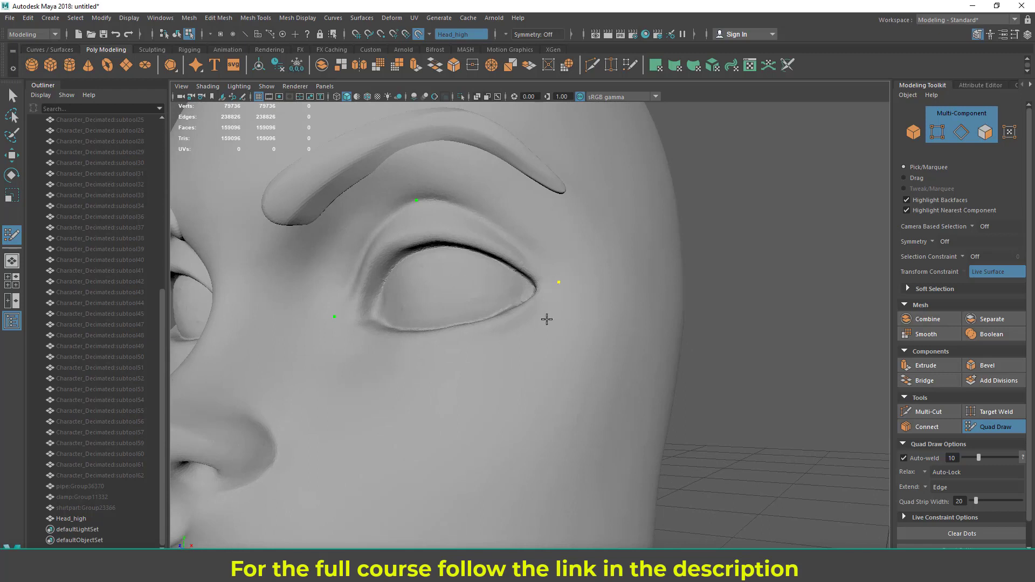
left_click_drag(557, 319, 578, 322, "alt")
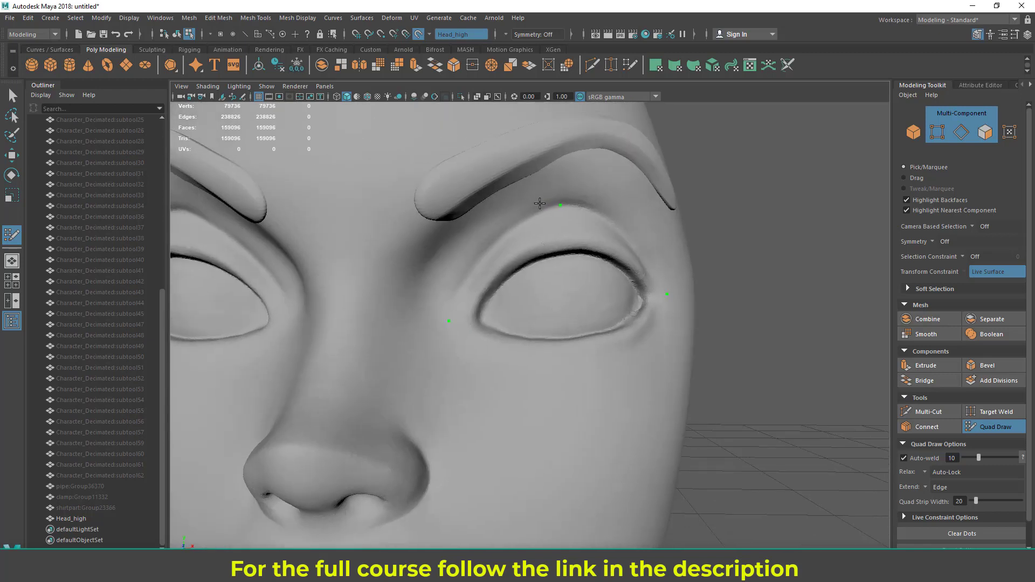
left_click_drag(667, 351, 626, 350, "alt")
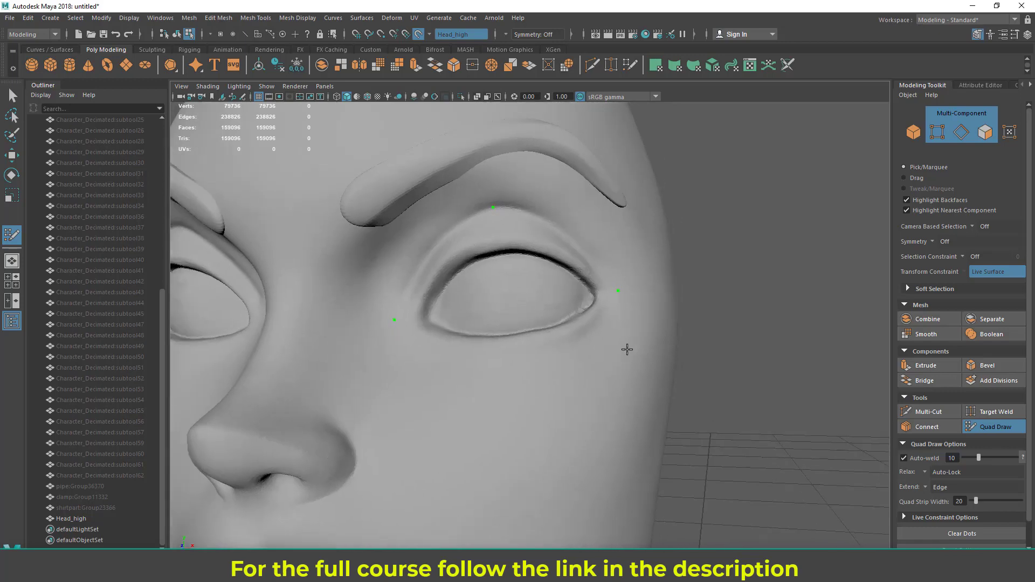
right_click_drag(626, 349, 606, 312, "alt")
left_click_drag(593, 362, 599, 360, "alt")
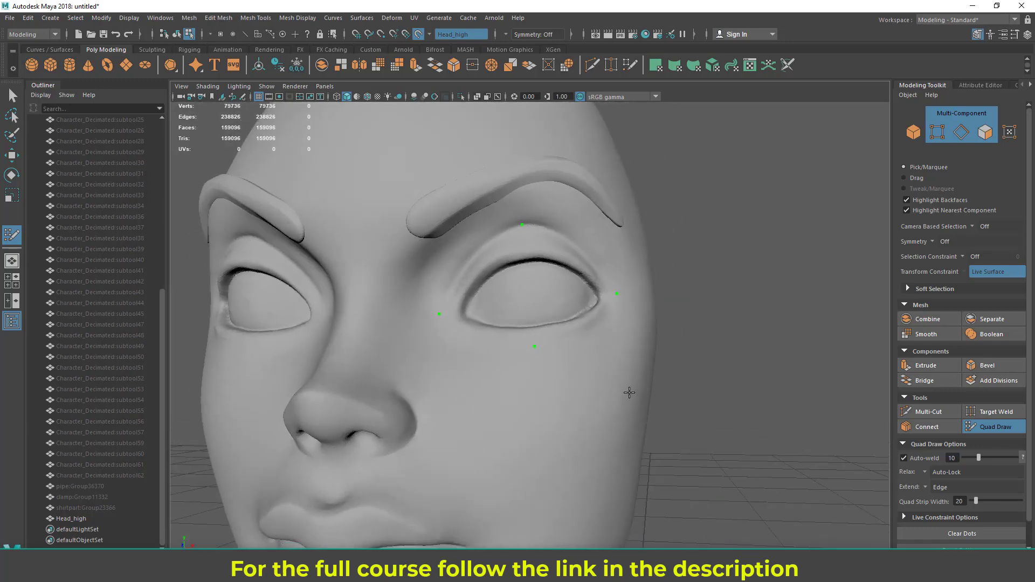
left_click_drag(629, 393, 629, 392, "alt")
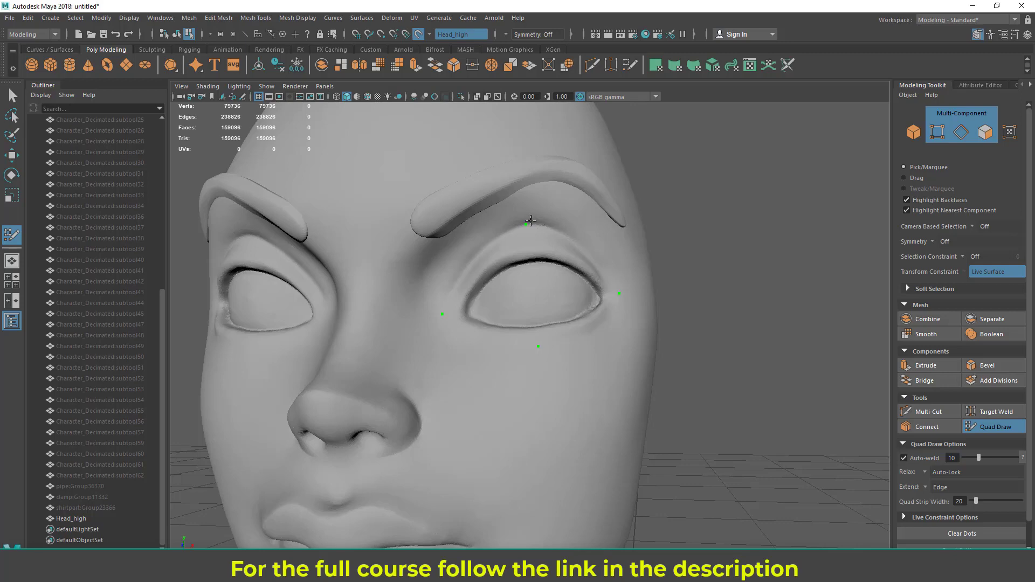
Step: Add four more dots midway between the existing ones to complete an eight-dot outer loop around the character's left eye
left_click_drag(628, 331, 504, 345, "alt")
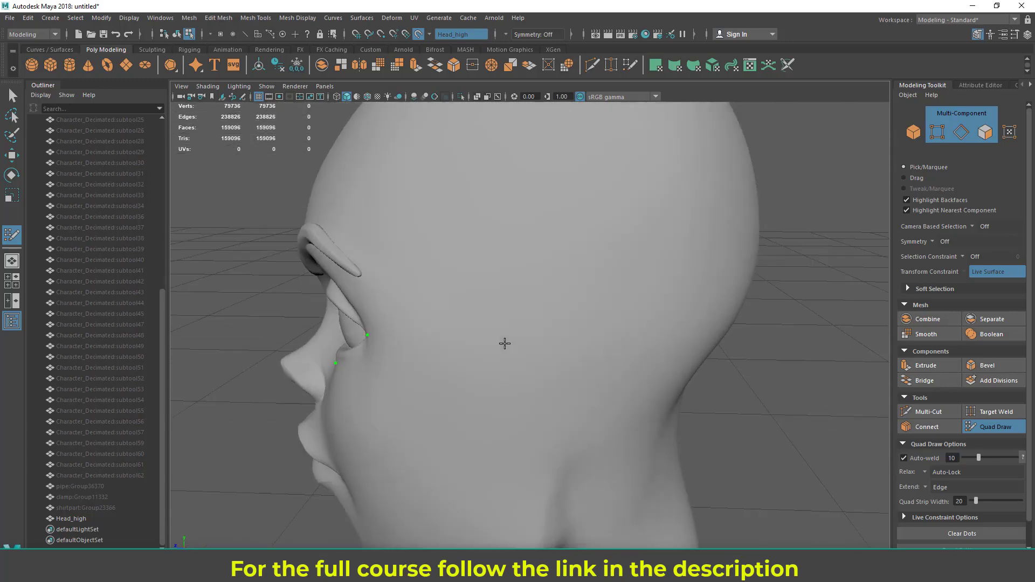
right_click_drag(503, 345, 615, 307, "alt")
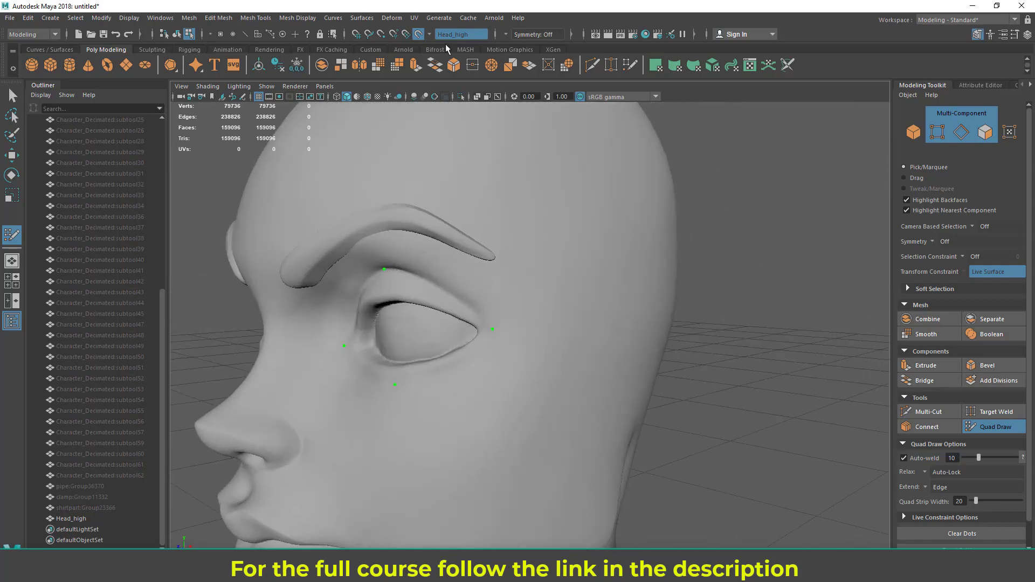
left_click_drag(674, 298, 841, 372, "alt")
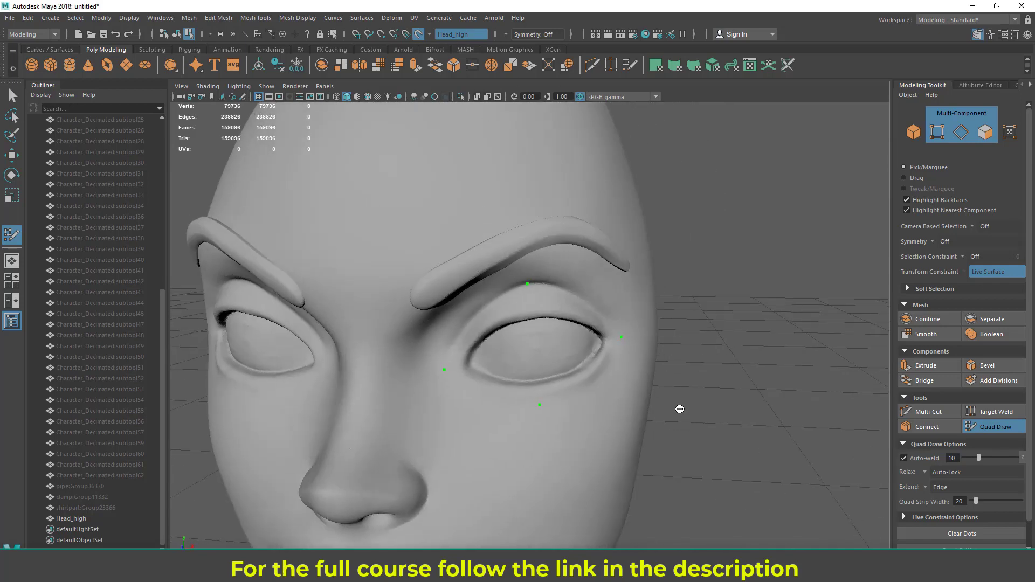
left_click_drag(680, 409, 644, 407, "alt")
left_click_drag(634, 408, 666, 404, "alt")
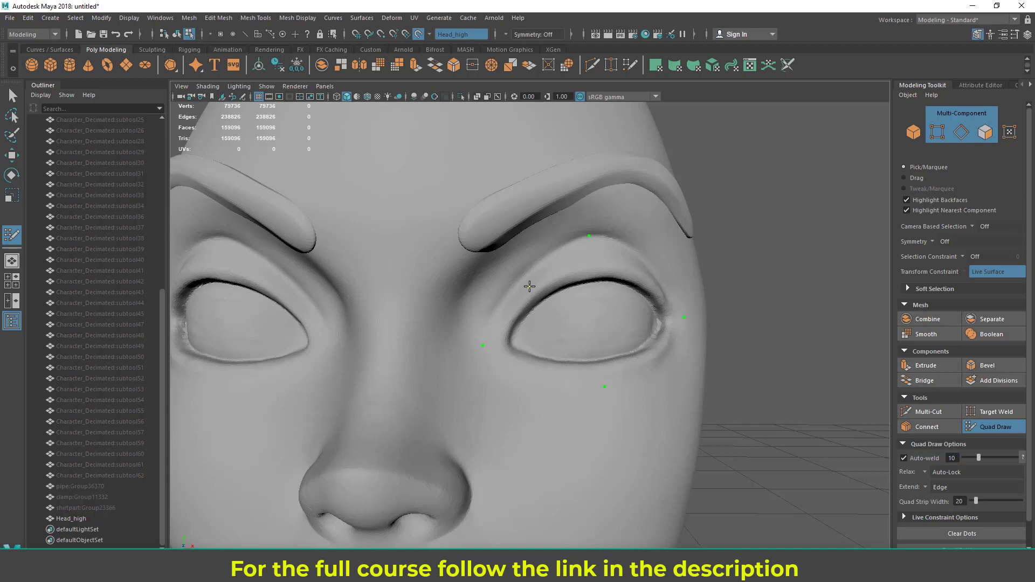
left_click_drag(637, 281, 620, 281, "alt")
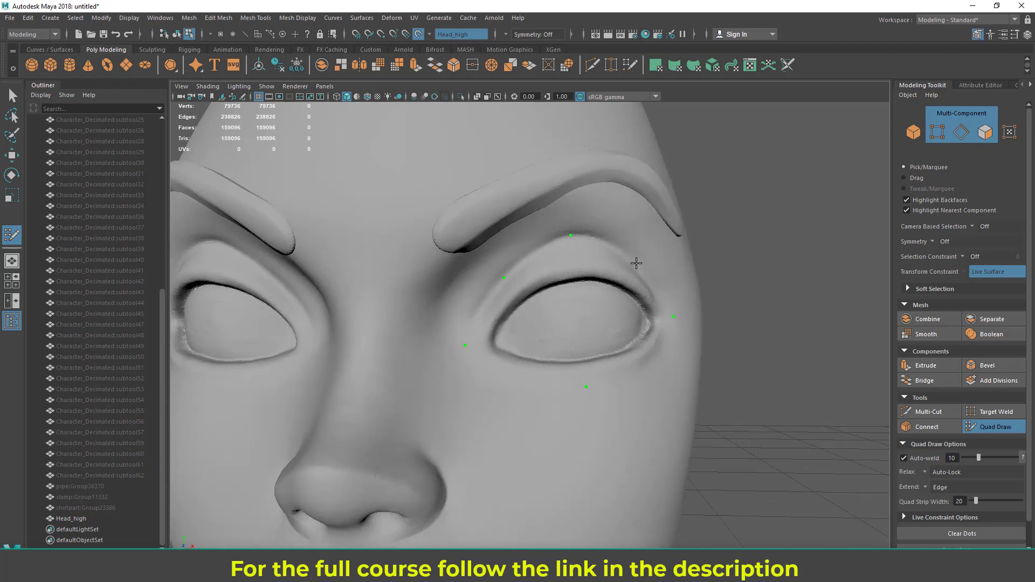
mouse_move(637, 264)
left_mouse_down("alt")
mouse_move(645, 289)
mouse_move(633, 286)
left_mouse_up("alt")
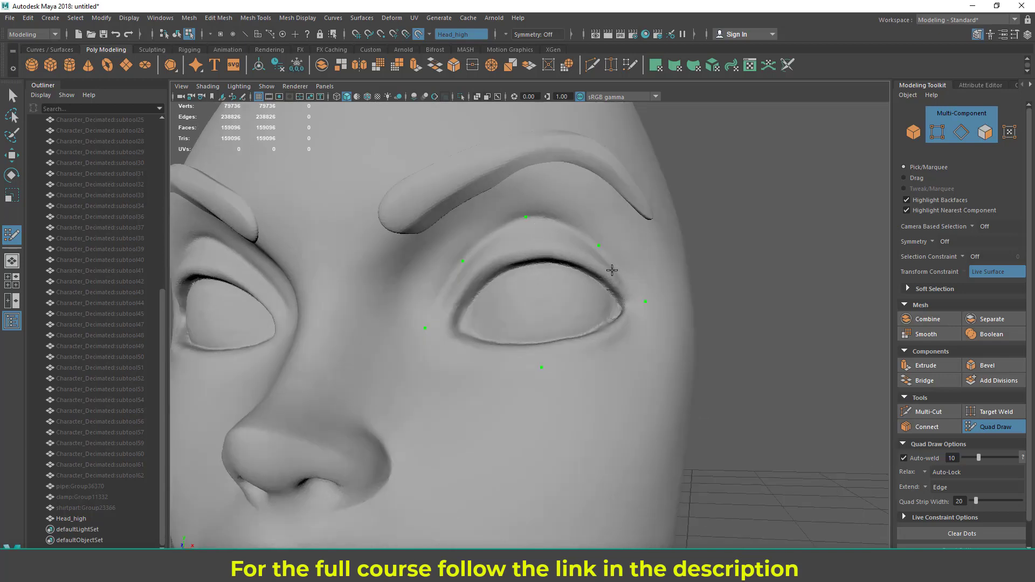
left_click(604, 353)
left_click_drag(606, 418, 564, 390, "alt")
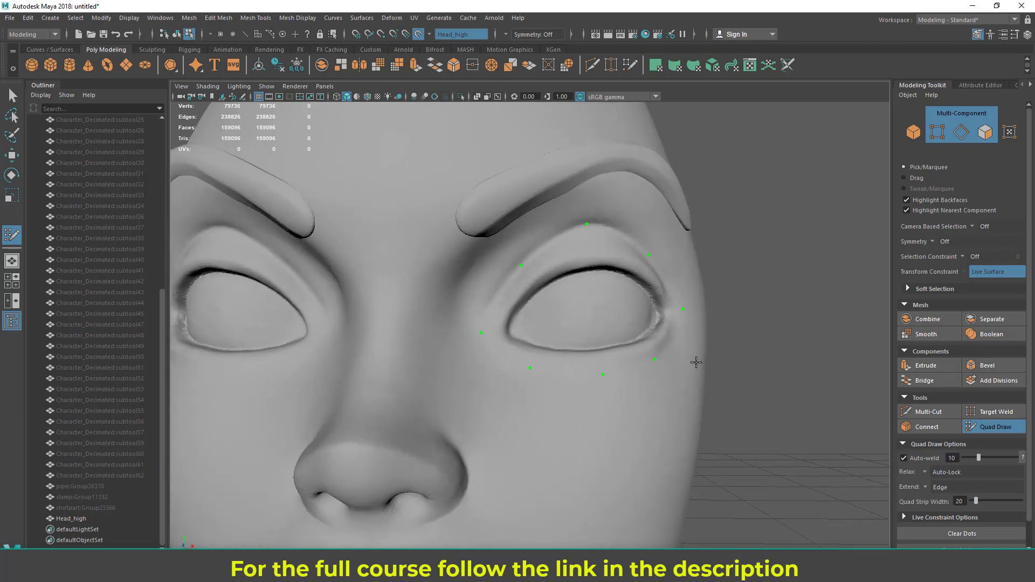
mouse_move(696, 362)
left_mouse_down("alt")
mouse_move(654, 372)
mouse_move(700, 369)
mouse_move(680, 369)
left_mouse_up("alt")
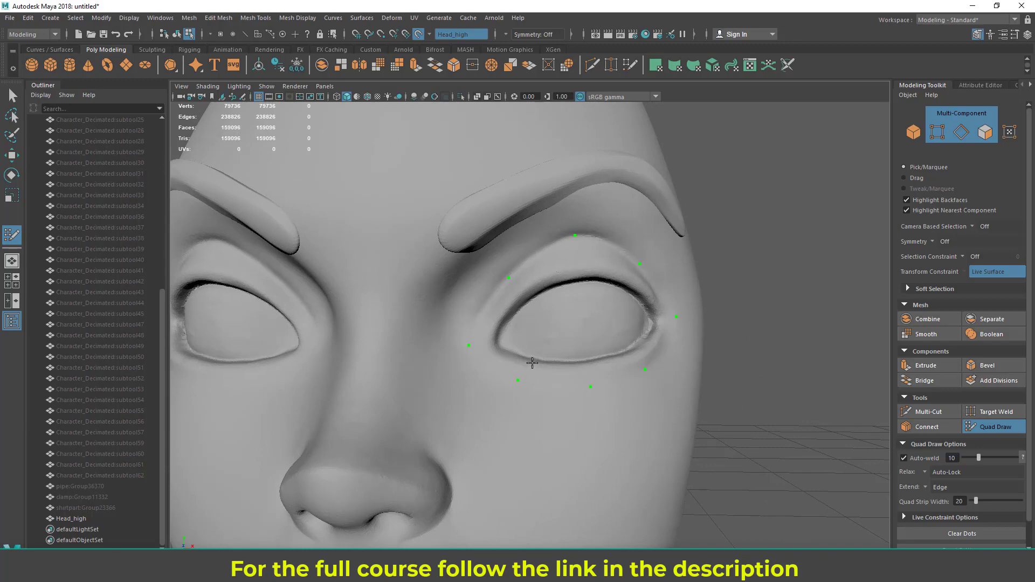
Step: Place two inner dots along the eye's inner corner and upper lid, and fill the first quad with the adjacent outer dots
scroll(532, 363, "up", 3)
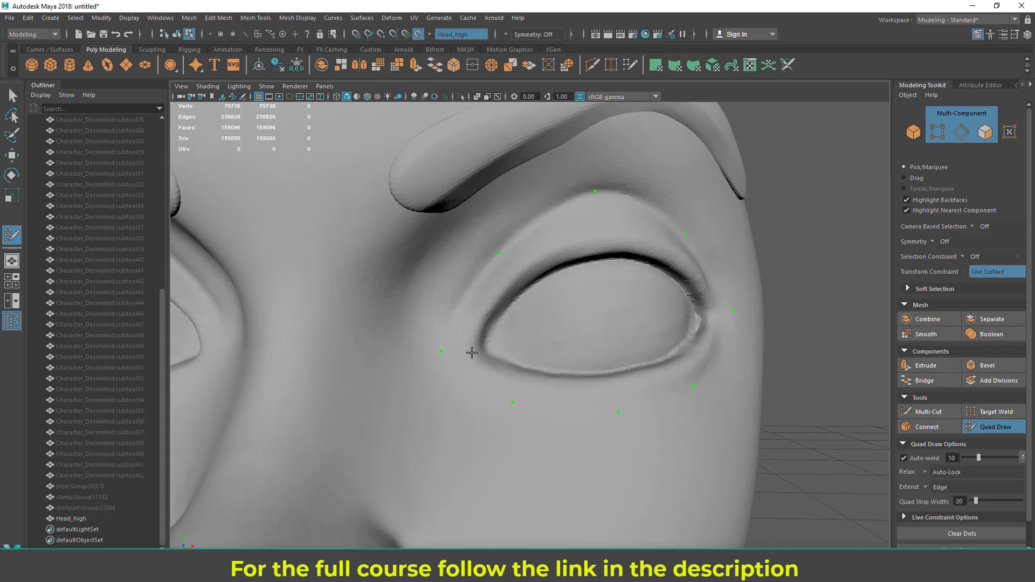
left_click(517, 273)
left_click_drag(539, 335, 543, 337, "alt")
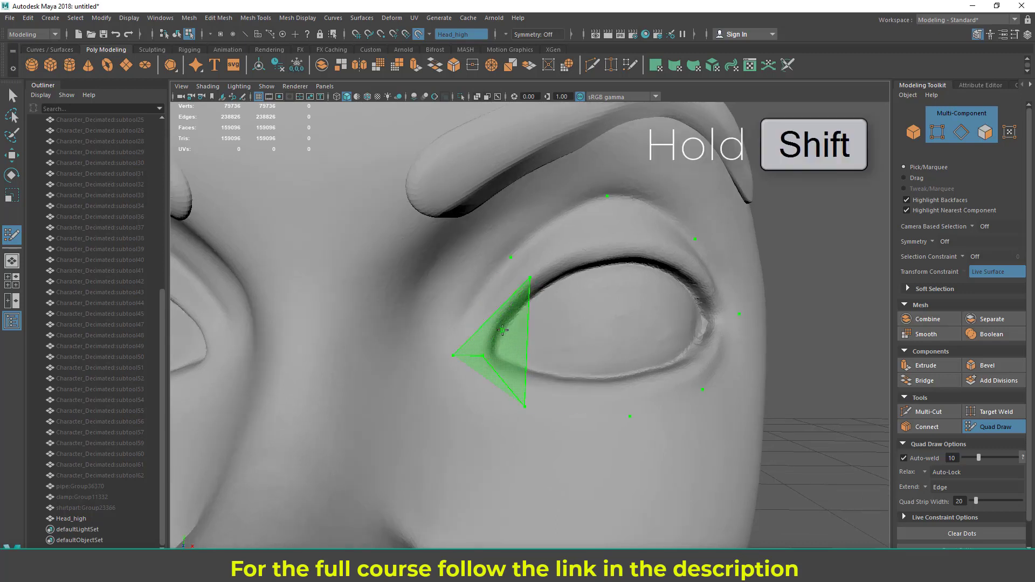
left_click(481, 356, "shift")
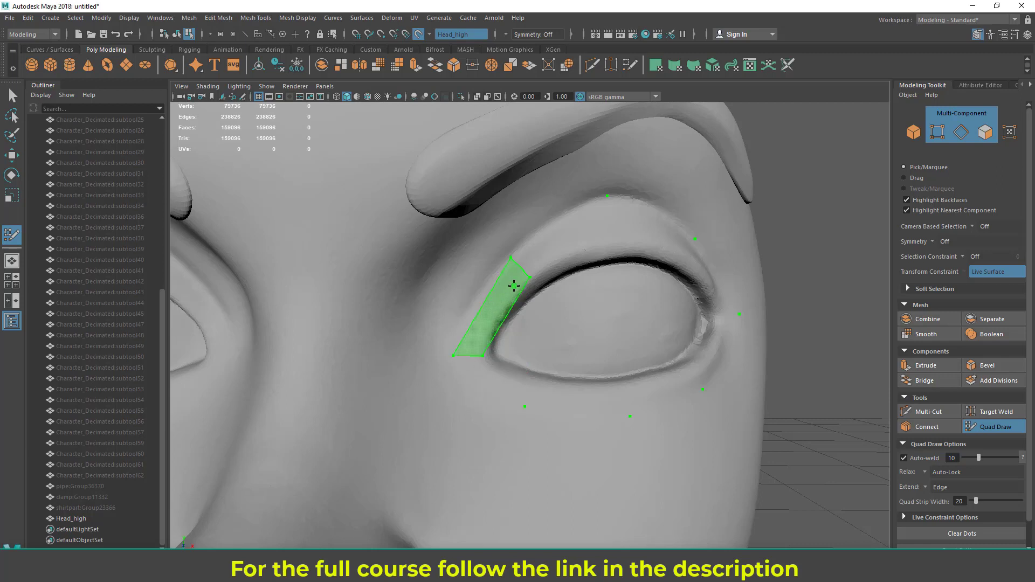
left_click(493, 310, "shift")
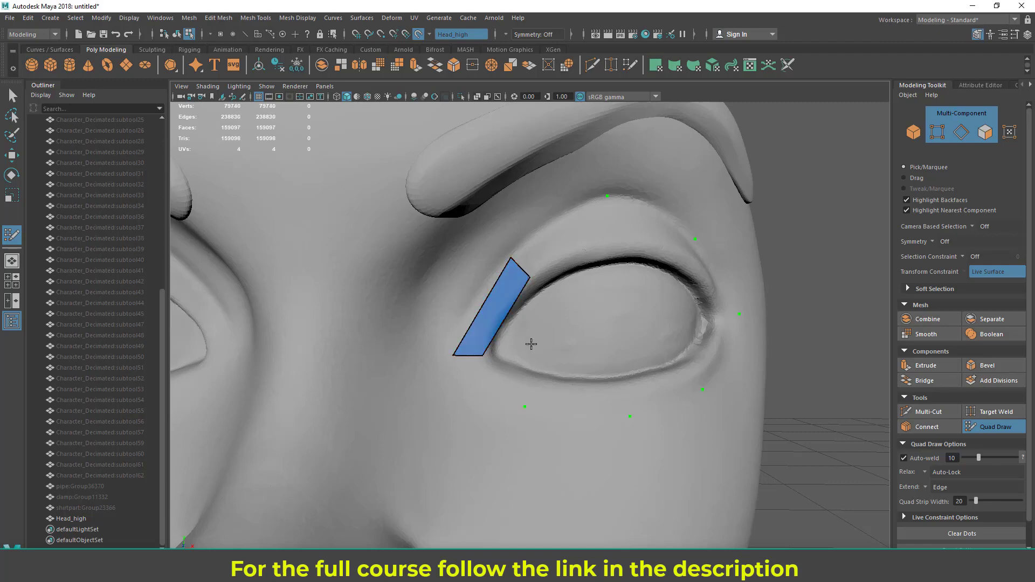
Step: Place an inner dot on the middle of the upper lid and fill a second quad connected to the first
left_click_drag(503, 339, 516, 308, "alt")
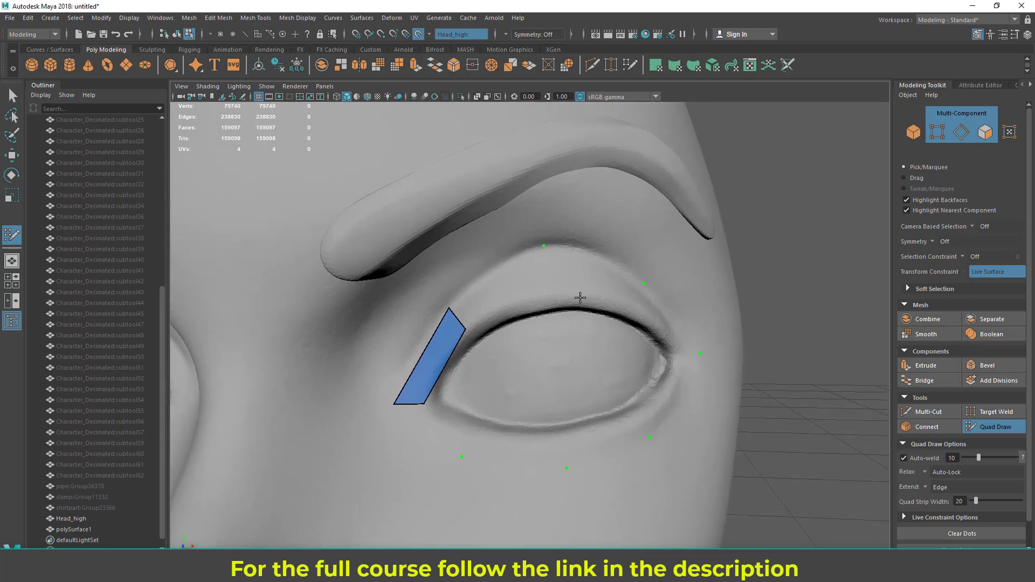
left_click(550, 292)
left_click_drag(550, 327, 552, 313, "alt")
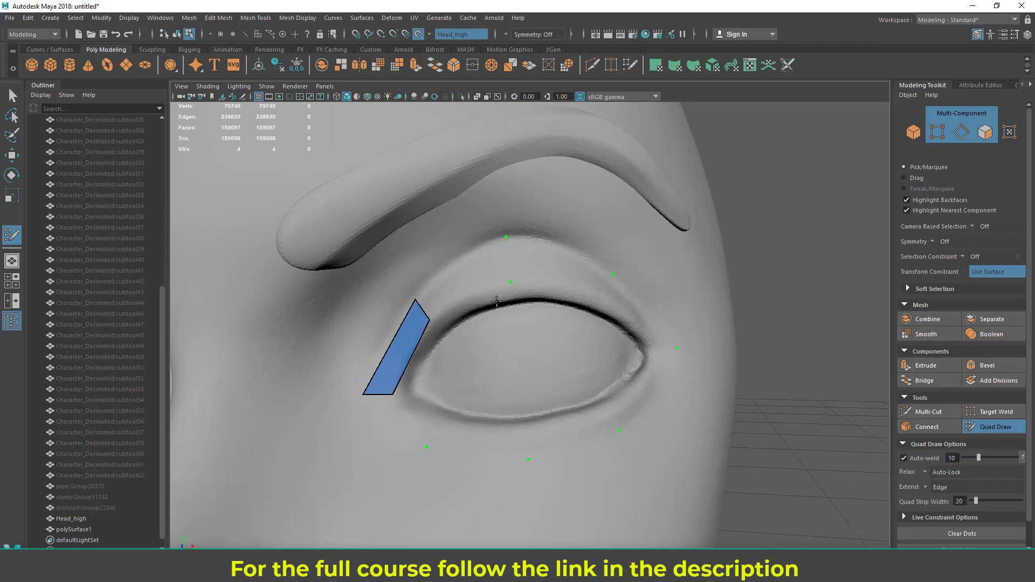
left_click_drag(598, 293, 606, 298, "alt")
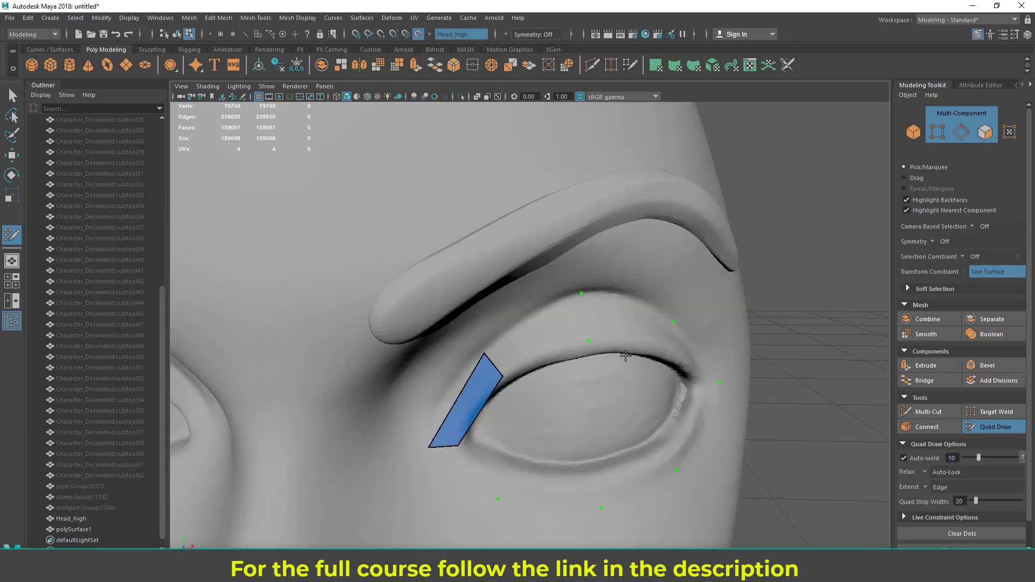
left_click_drag(604, 340, 603, 339, "alt")
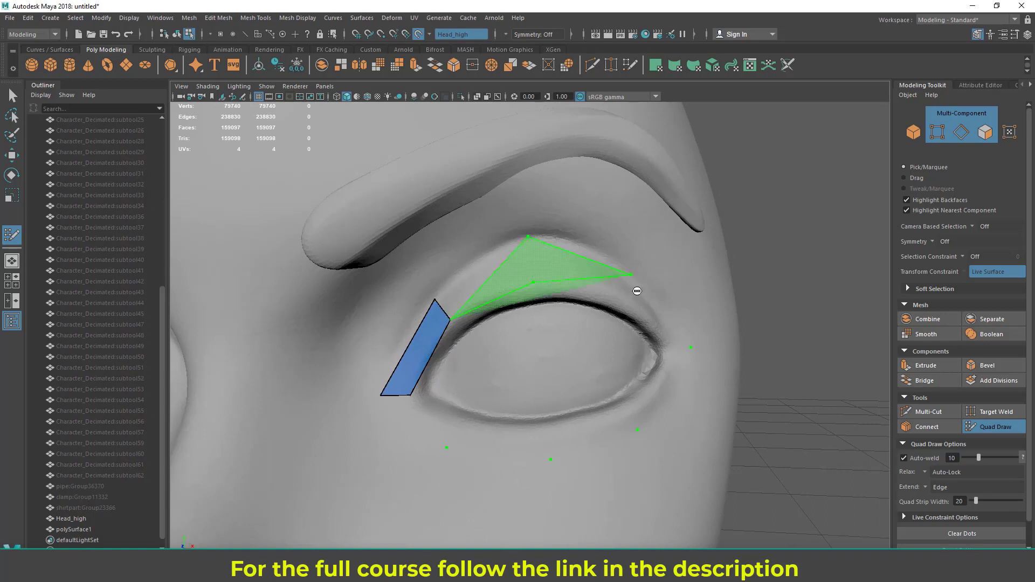
left_click(484, 327, "shift")
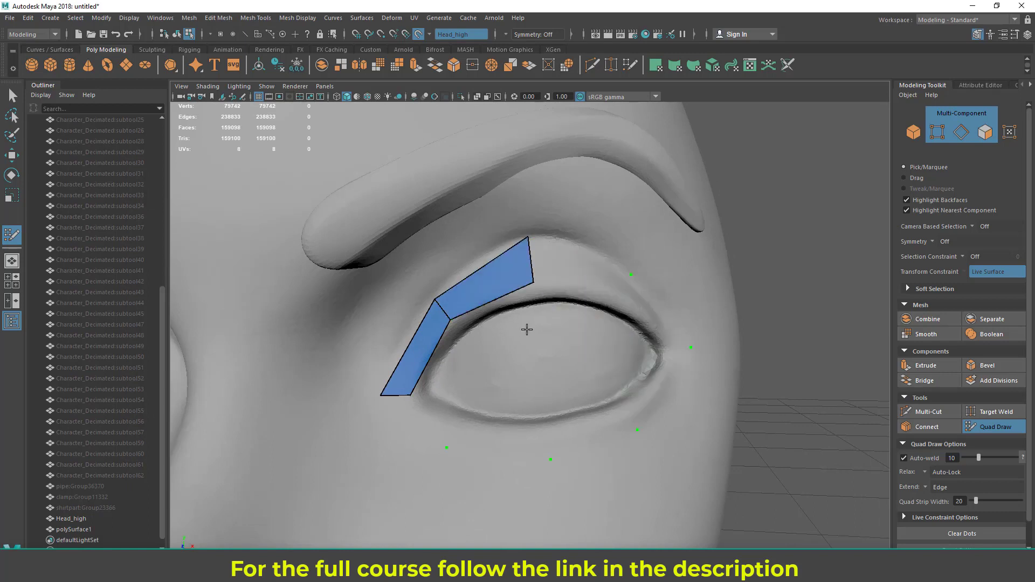
left_click_drag(512, 324, 509, 323, "alt")
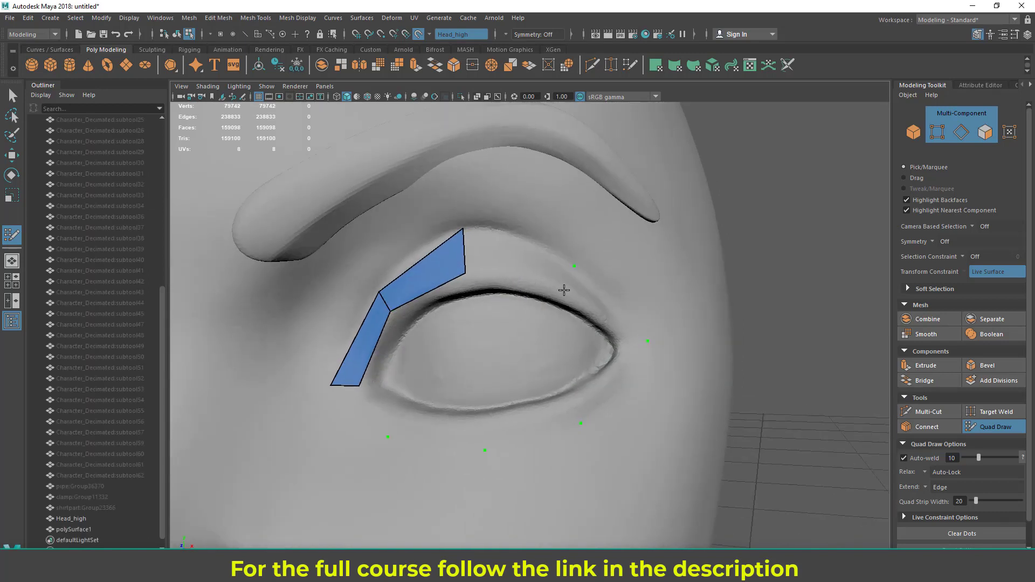
Step: Place the remaining inner dots beside the upper lid's outer part, the outer corner and the lower lid, pairing them with the outer dots
left_click_drag(597, 345, 587, 343, "alt")
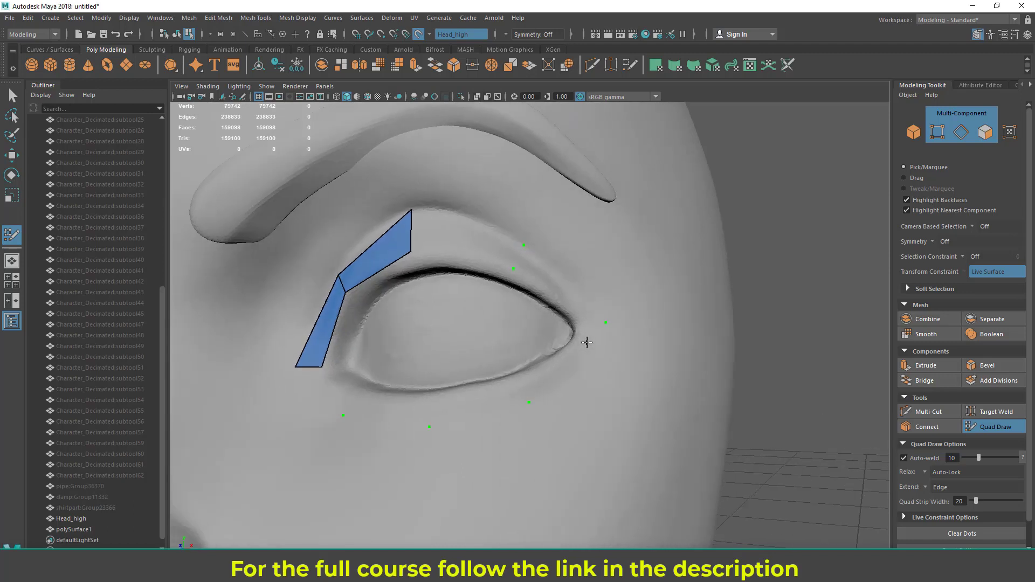
left_click(582, 329)
left_click_drag(538, 412, 579, 413, "alt")
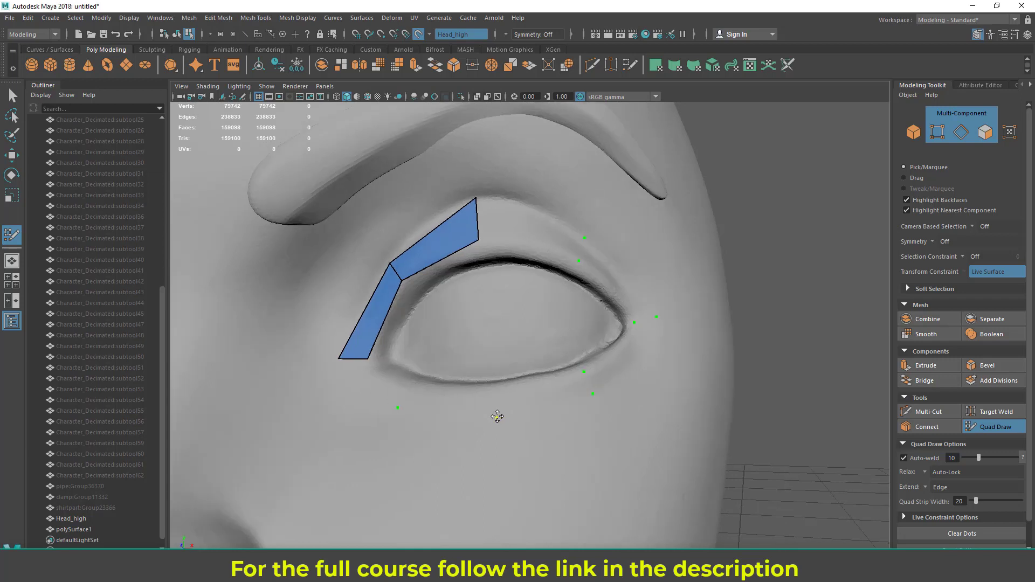
left_click(494, 389)
Step: Fill four quads between the paired dots, from the inner corner under the lower lid up to the outer corner
left_click(375, 379, "shift")
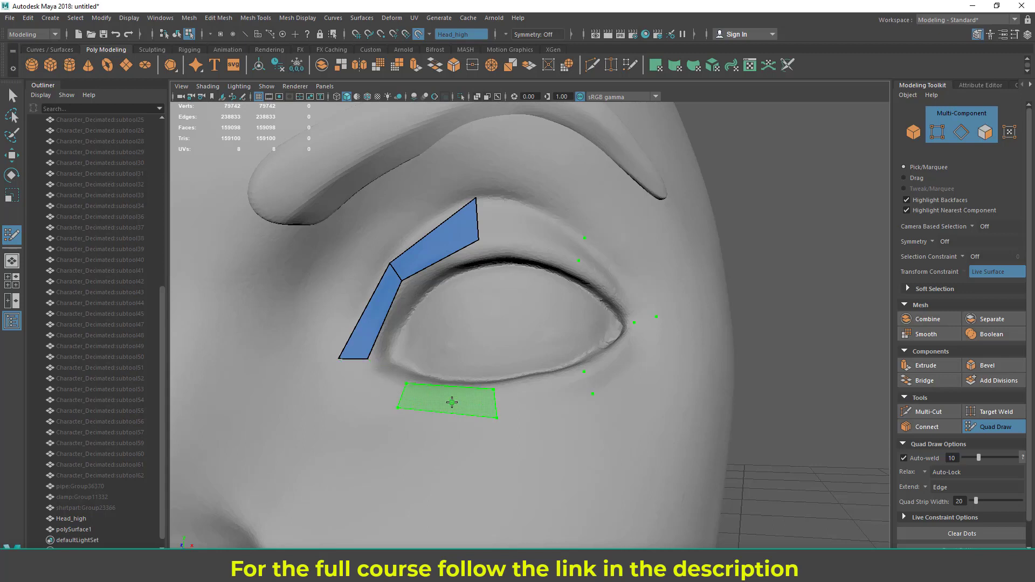
left_click(555, 393, "shift")
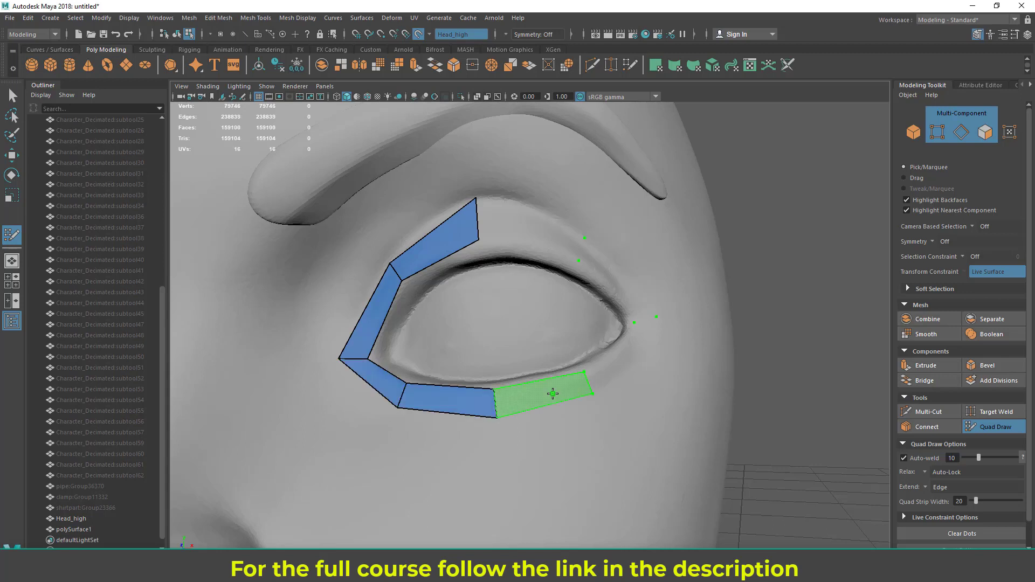
left_click(628, 363, "shift")
left_click(634, 347, "shift")
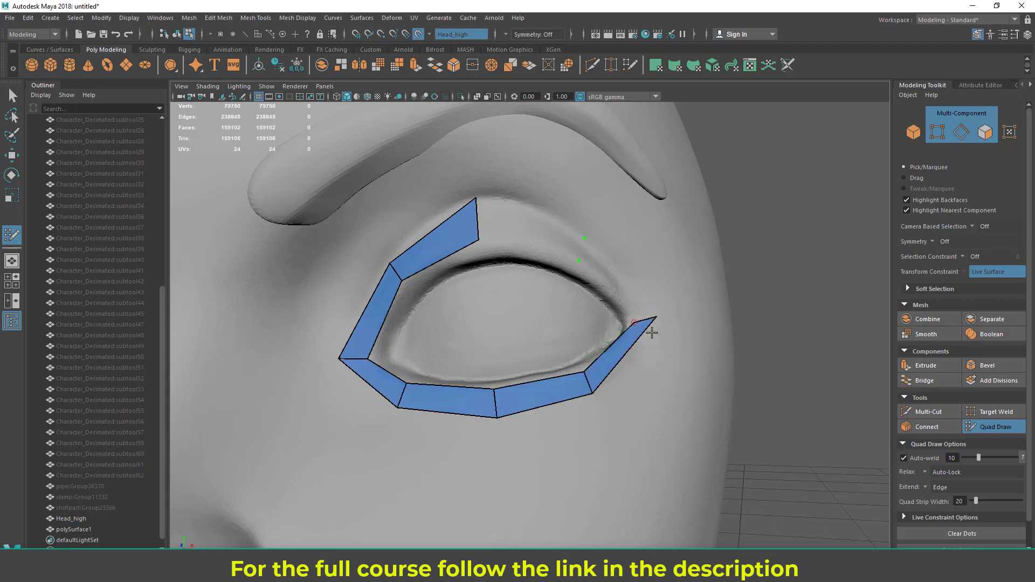
Step: Fill the last two quads over the outer half of the upper lid to close the loop around the left eye
left_click_drag(765, 351, 683, 340, "alt")
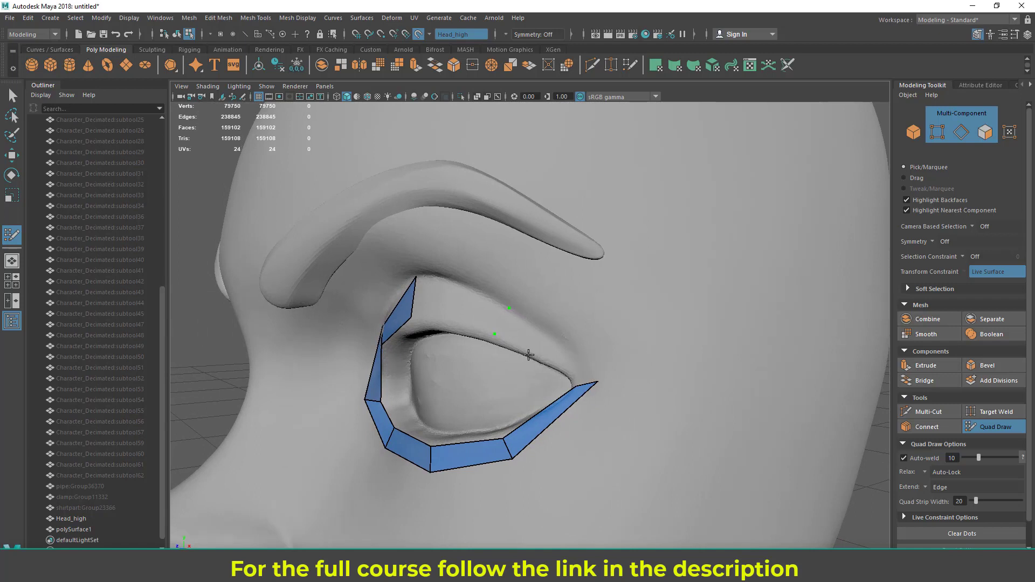
key("shift")
left_click(548, 350, "shift")
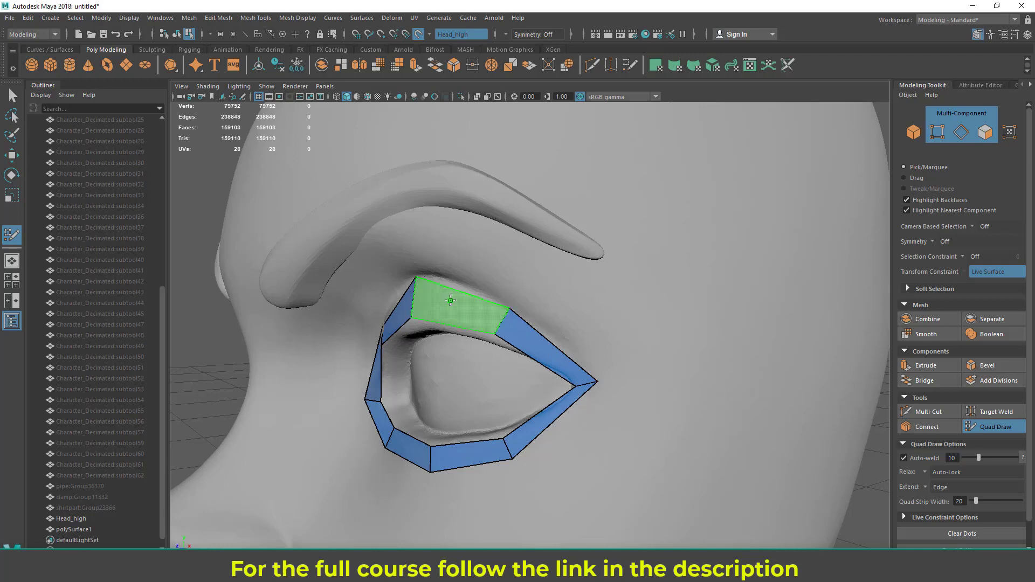
left_click(451, 302, "shift")
Step: Widen the lower quads by moving the outer edge below the lower lid and the neighbouring vertex near the outer corner downward
right_click_drag(685, 406, 513, 451, "alt")
left_click_drag(513, 451, 691, 369, "alt")
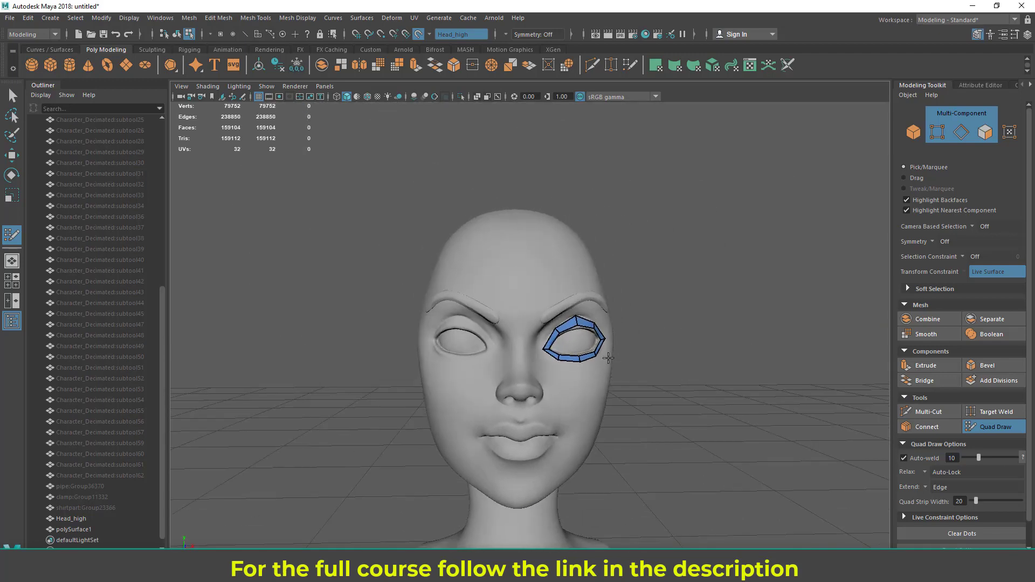
right_click_drag(545, 391, 614, 419, "alt")
middle_click_drag(614, 418, 528, 382, "alt")
right_click_drag(529, 382, 647, 407, "alt")
middle_click_drag(599, 404, 594, 405, "alt")
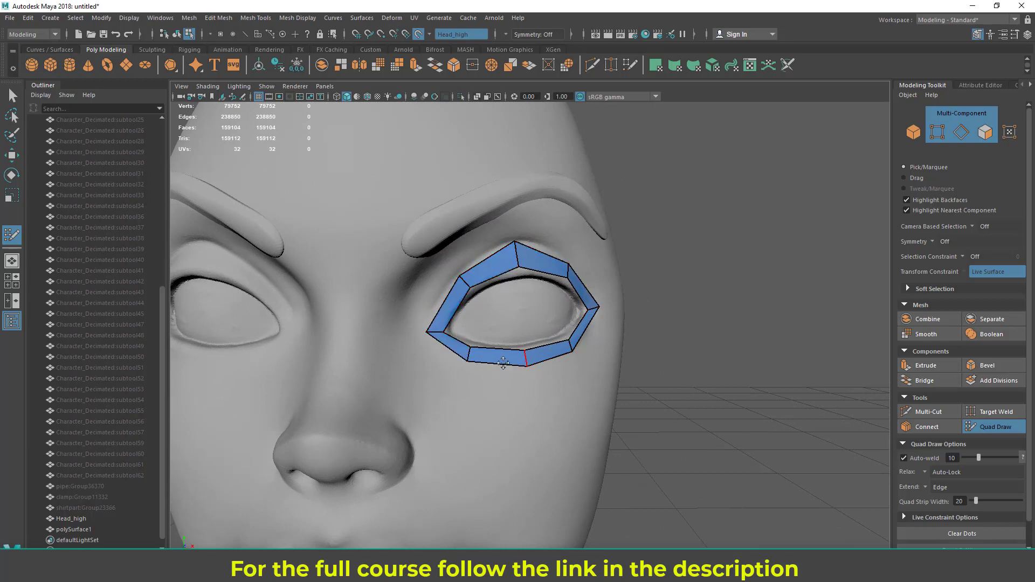
right_click_drag(429, 323, 458, 316, "alt")
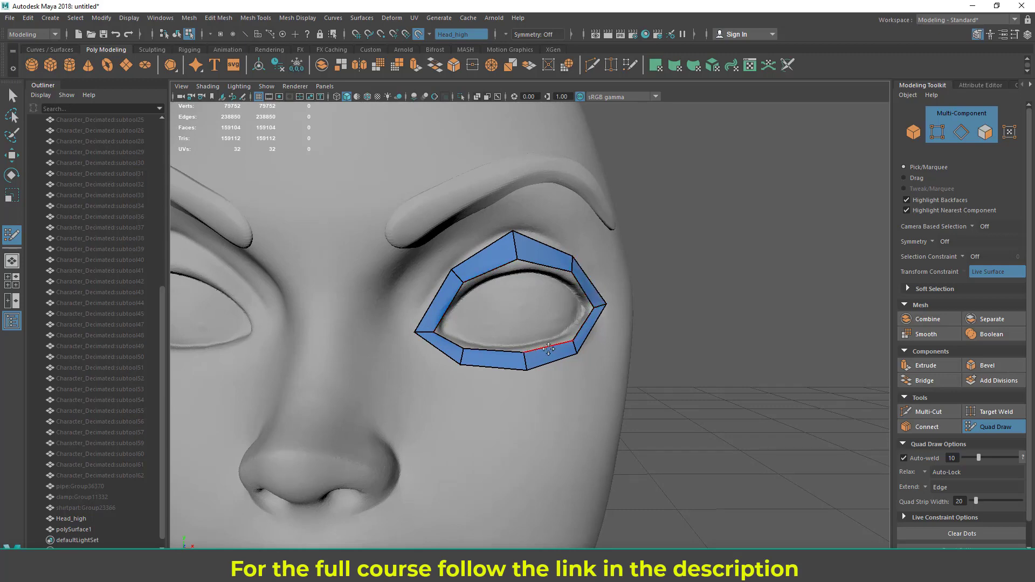
right_click_drag(477, 357, 480, 380, "alt")
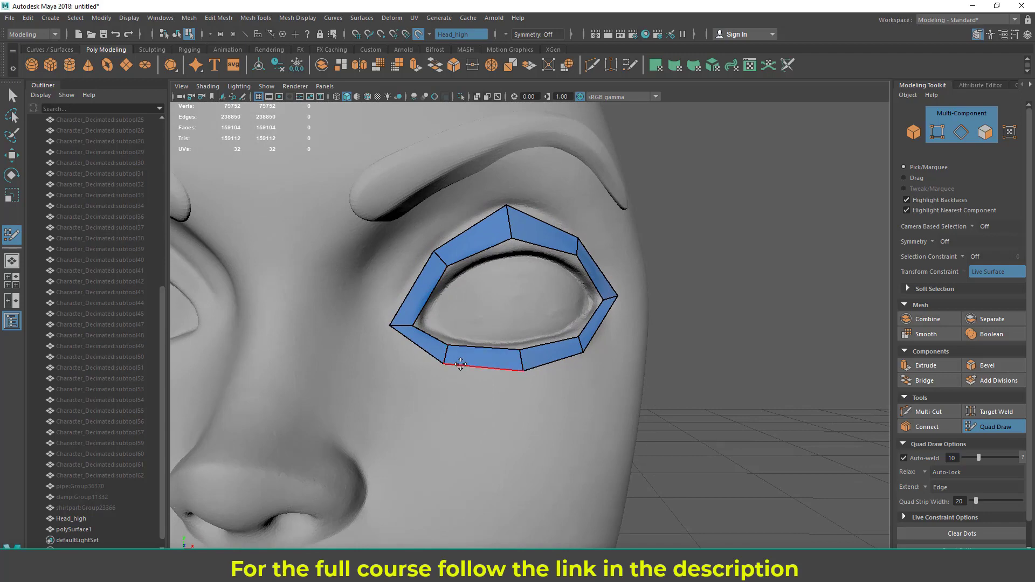
left_click_drag(476, 372, 506, 393, "alt")
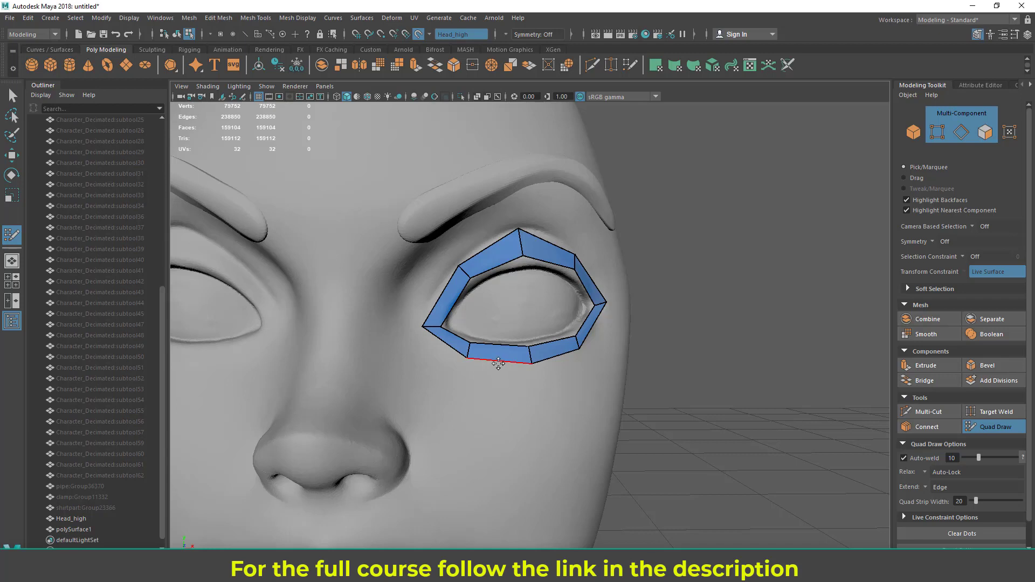
left_click_drag(498, 364, 498, 372)
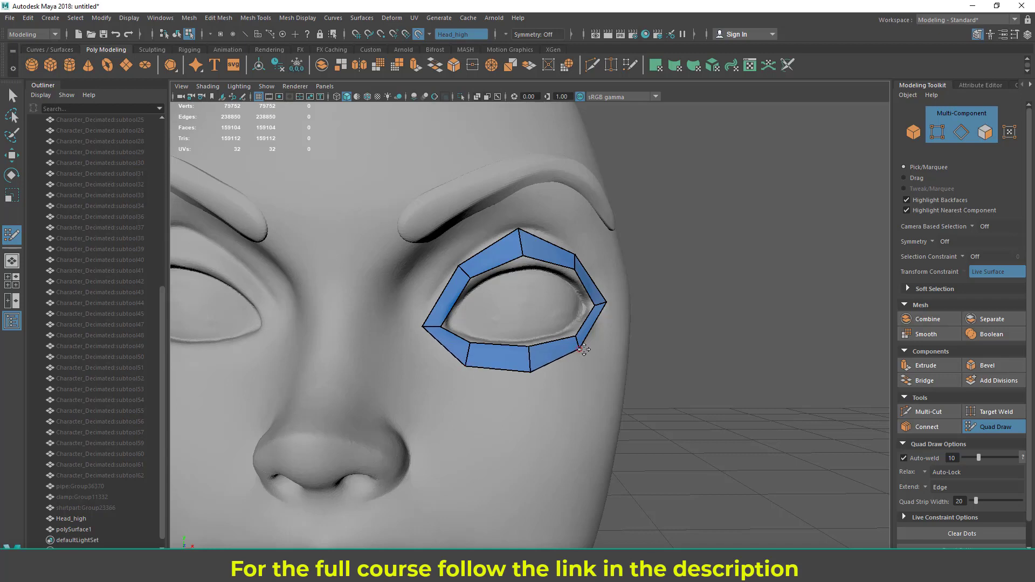
left_click_drag(586, 344, 572, 363)
Step: Nudge the loop's upper vertices on the outer and inner sides so the quads follow the upper lid evenly
left_click_drag(509, 263, 513, 262)
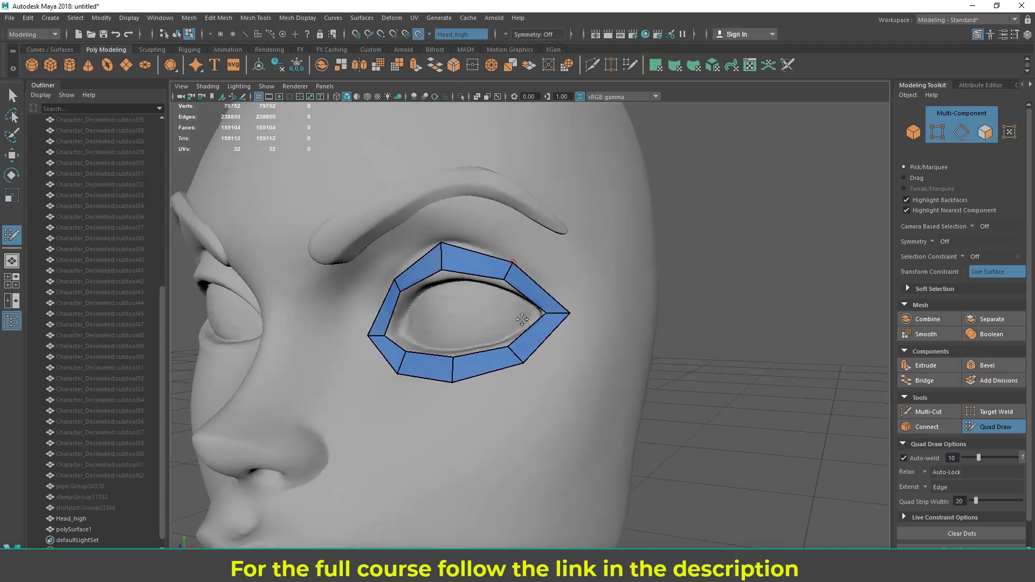
left_click_drag(522, 319, 558, 315, "alt")
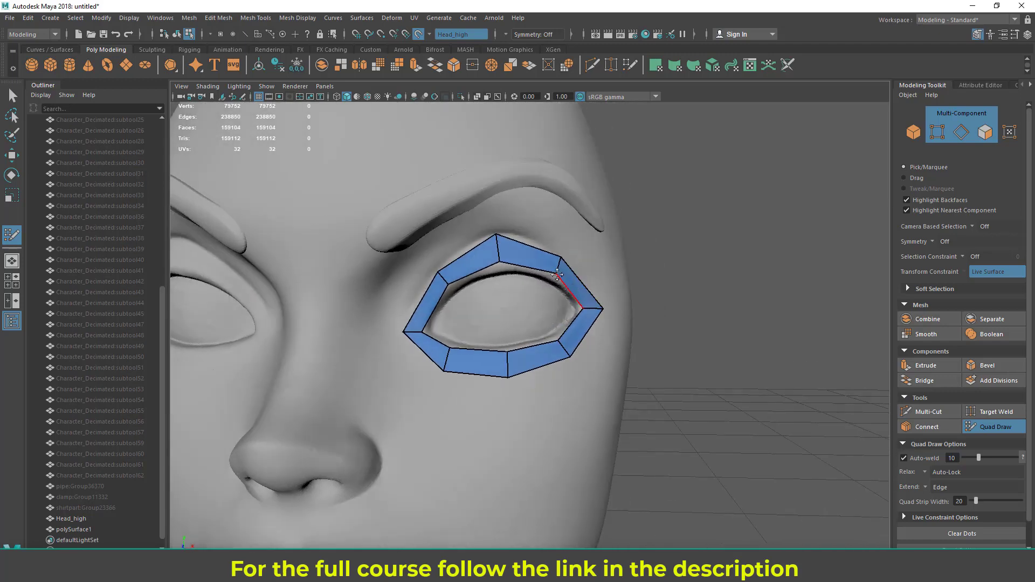
left_click_drag(533, 257, 531, 250)
left_click_drag(606, 363, 522, 380, "alt")
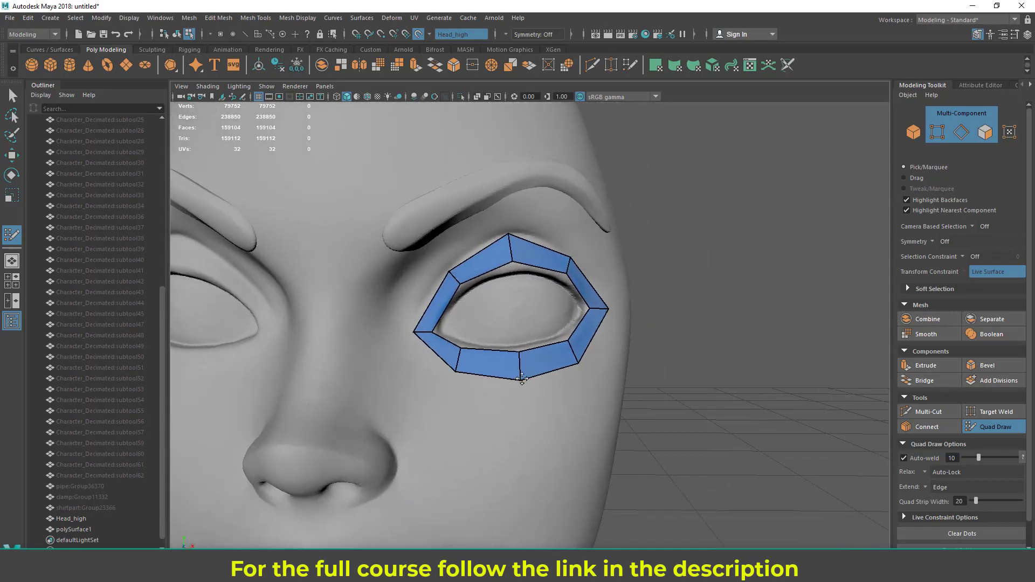
scroll(523, 380, "down", 6)
mouse_move(635, 390)
left_mouse_down("alt")
mouse_move(610, 397)
mouse_move(580, 386)
mouse_move(462, 404)
mouse_move(623, 381)
mouse_move(592, 391)
mouse_move(537, 382)
mouse_move(520, 404)
mouse_move(485, 409)
mouse_move(599, 405)
mouse_move(612, 393)
mouse_move(606, 402)
mouse_move(619, 402)
left_mouse_up("alt")
scroll(624, 404, "up", 3)
scroll(601, 396, "up", 5)
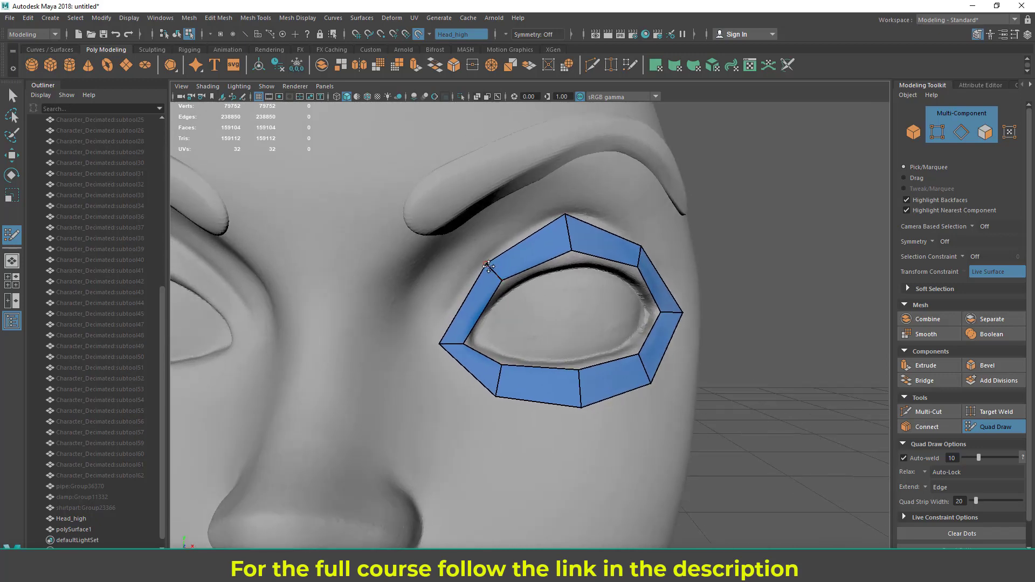
left_click_drag(489, 266, 486, 268)
scroll(635, 322, "down", 4)
mouse_move(635, 322)
left_mouse_down("alt")
mouse_move(563, 323)
mouse_move(613, 331)
mouse_move(610, 307)
left_mouse_up("alt")
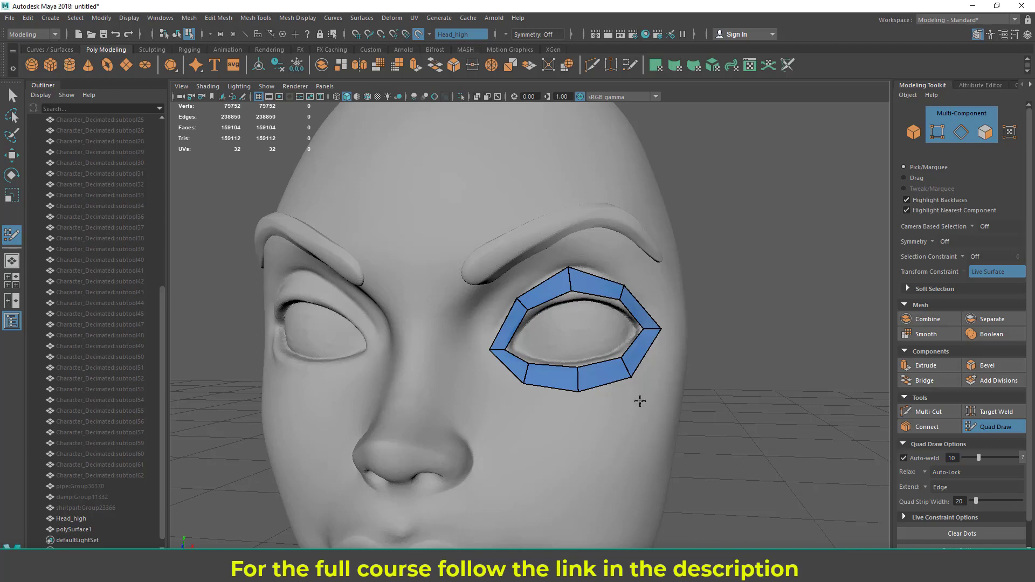
Step: Try extending only the outer edge above the inner part of the upper lid into a new quad, and undo it
left_click_drag(641, 400, 642, 401, "alt")
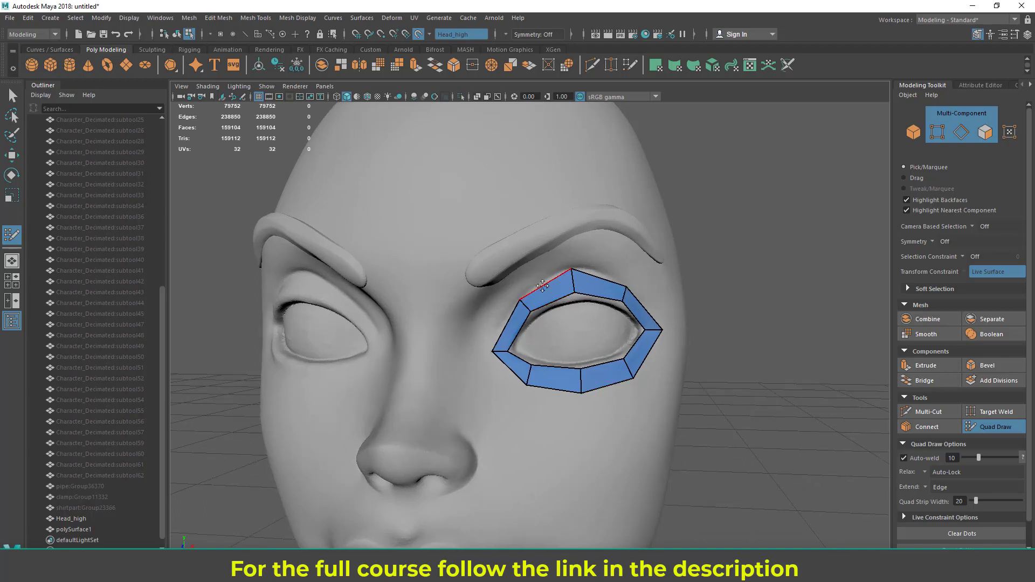
left_click_drag(543, 286, 549, 278, "alt")
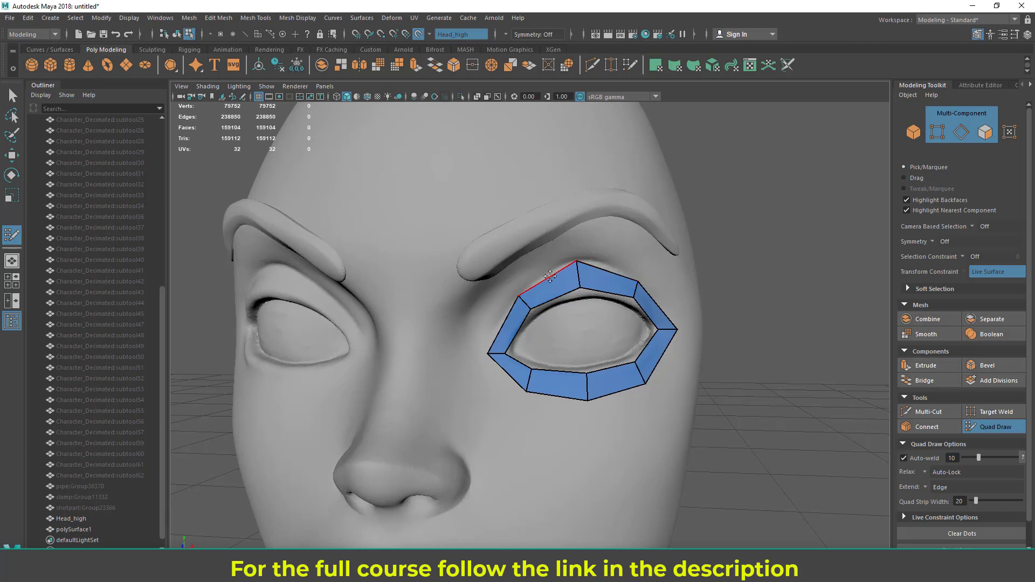
key("Tab")
left_click_drag(554, 280, 540, 268)
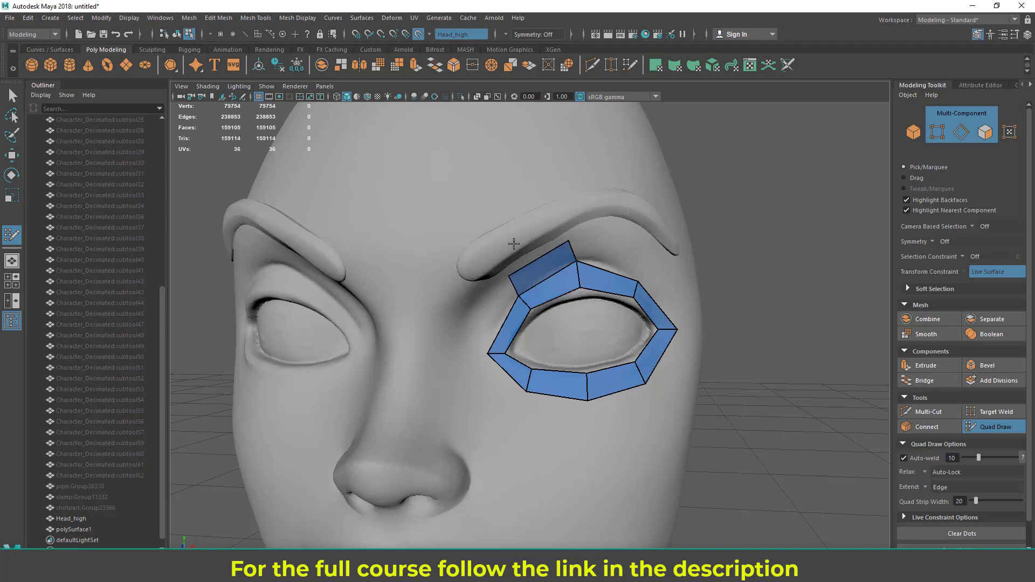
key("ctrl+z")
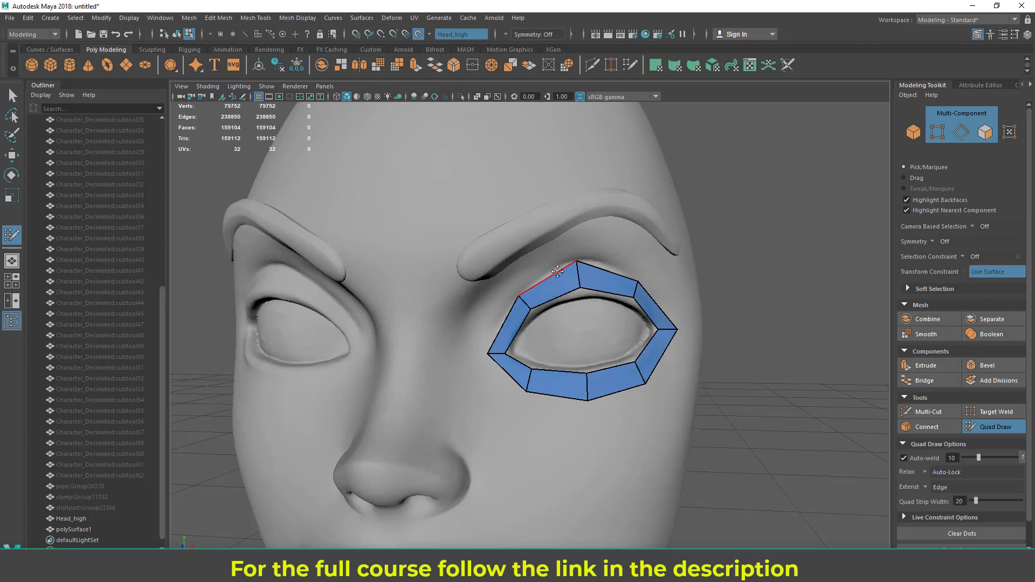
Step: Set Quad Draw's Extend mode to Border and extend the eye loop's entire outer border into a second ring of quads
key("ctrl")
right_click(558, 274, "ctrl+shift")
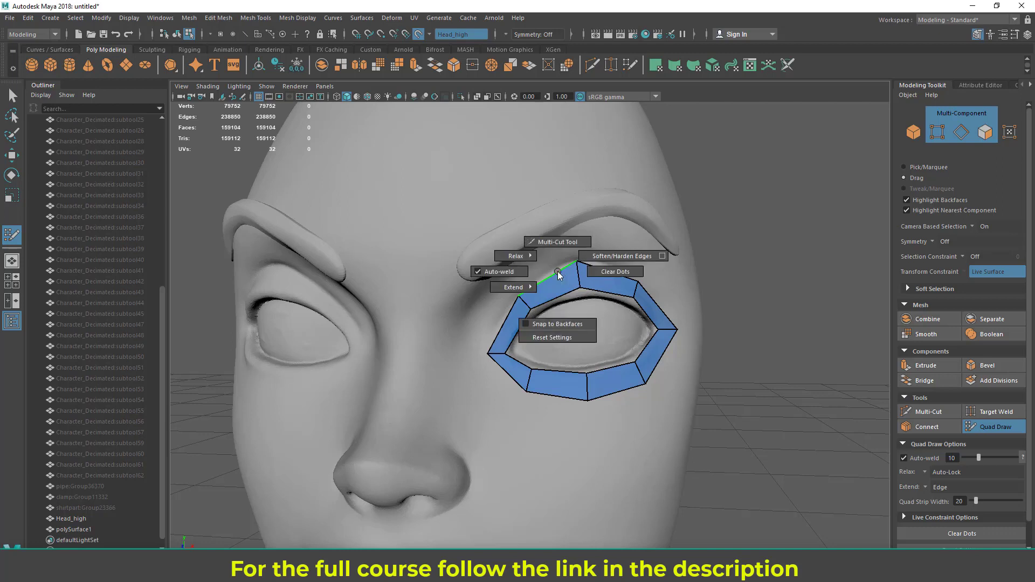
mouse_move(559, 273)
right_mouse_down()
mouse_move(524, 293)
mouse_move(468, 296)
right_mouse_up()
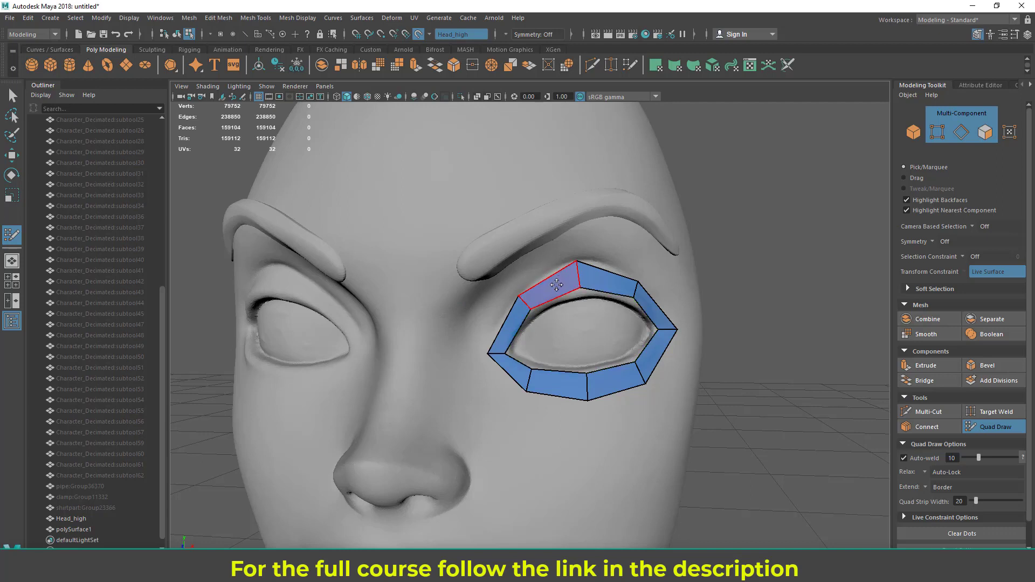
key("Tab")
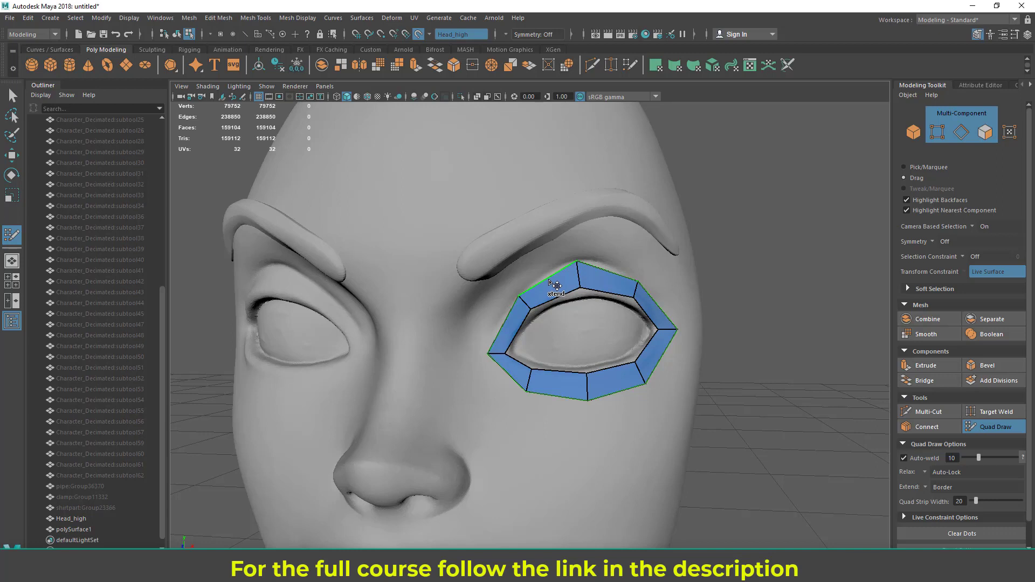
mouse_move(555, 286)
left_mouse_down()
mouse_move(540, 265)
mouse_move(546, 238)
left_mouse_up()
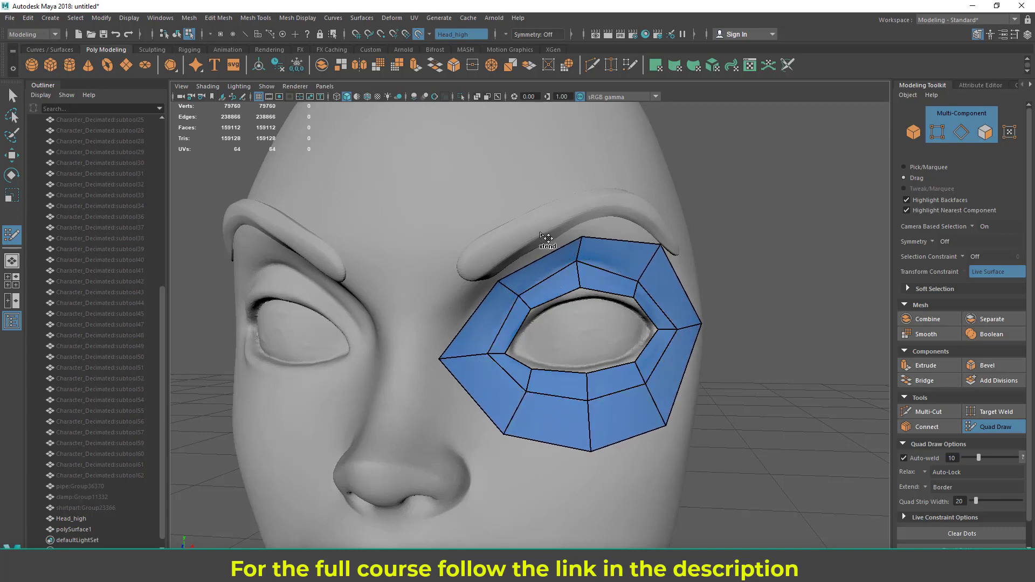
Step: Move the second ring's upper edge nearest the nose up onto the eyebrow
left_click_drag(728, 261, 712, 240, "alt")
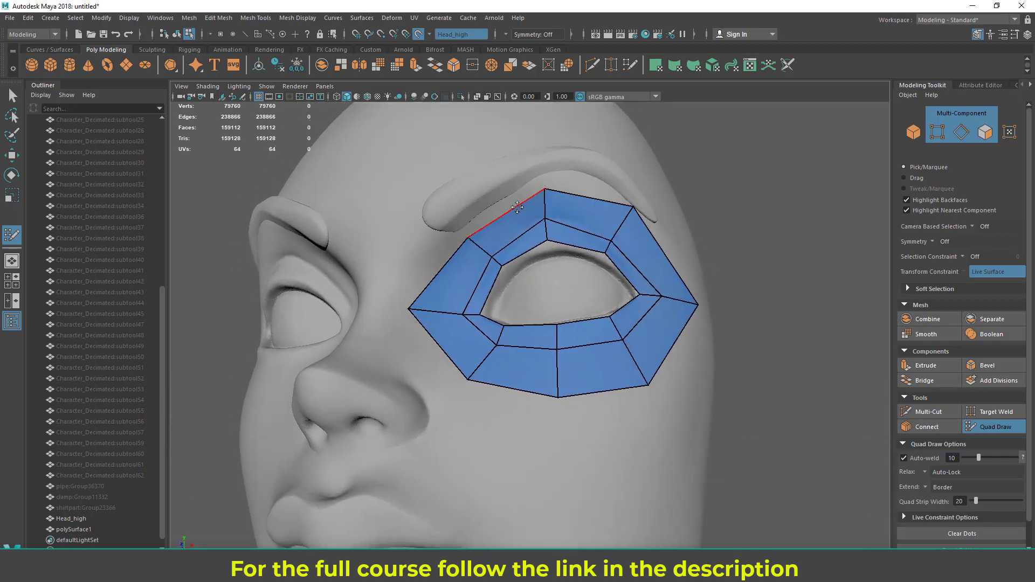
left_click_drag(517, 207, 500, 187)
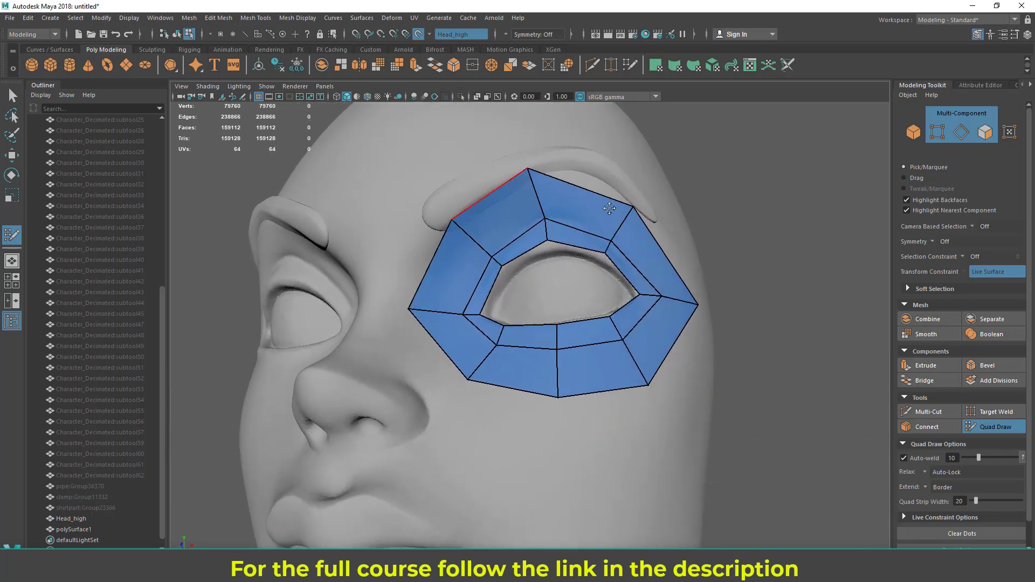
left_click_drag(609, 209, 611, 237, "alt")
left_click_drag(533, 280, 576, 255, "alt")
left_click_drag(583, 214, 619, 209, "alt")
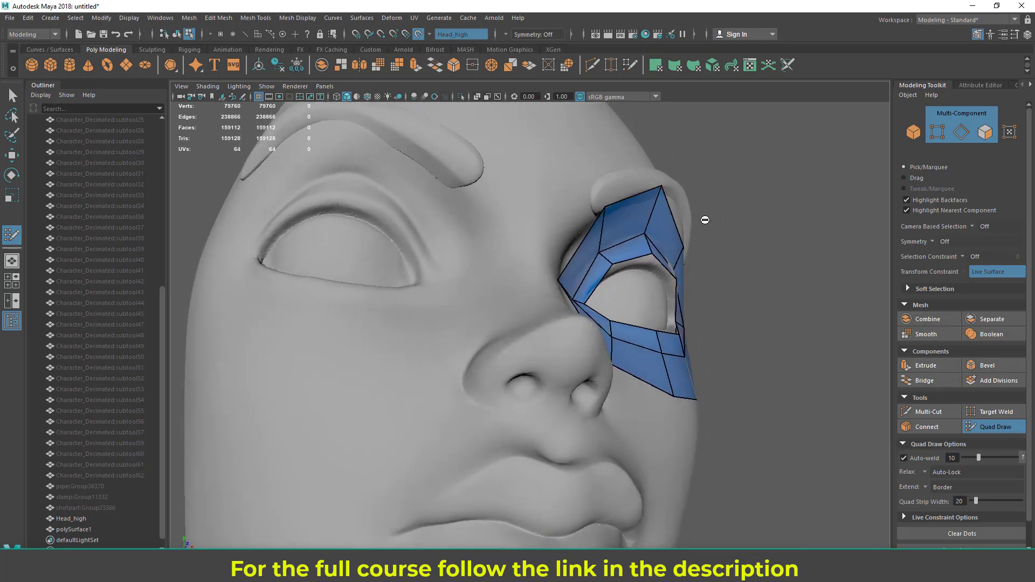
left_click_drag(705, 220, 664, 230, "alt")
middle_click_drag(573, 424, 555, 369, "alt")
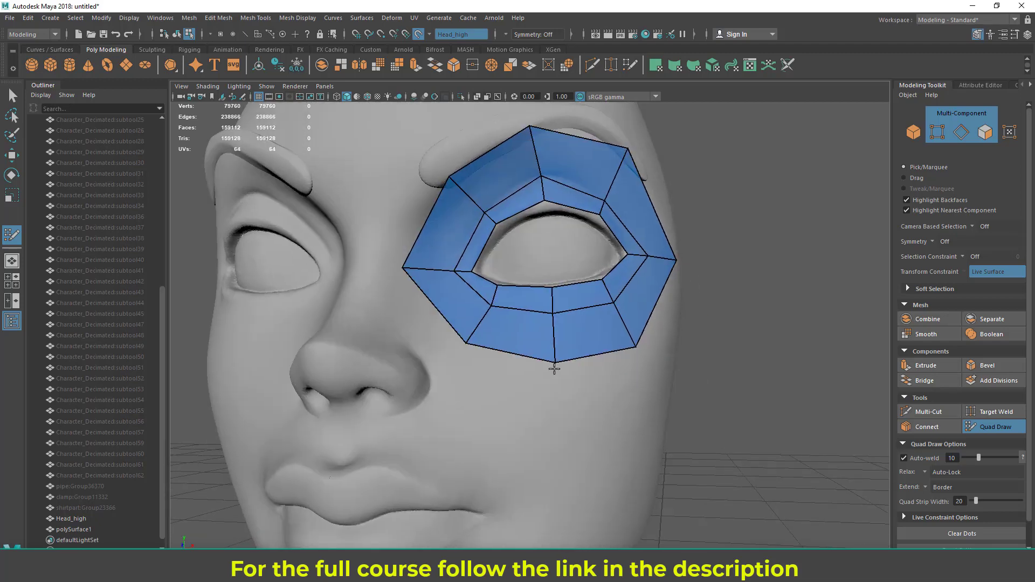
left_click_drag(554, 369, 602, 344, "alt")
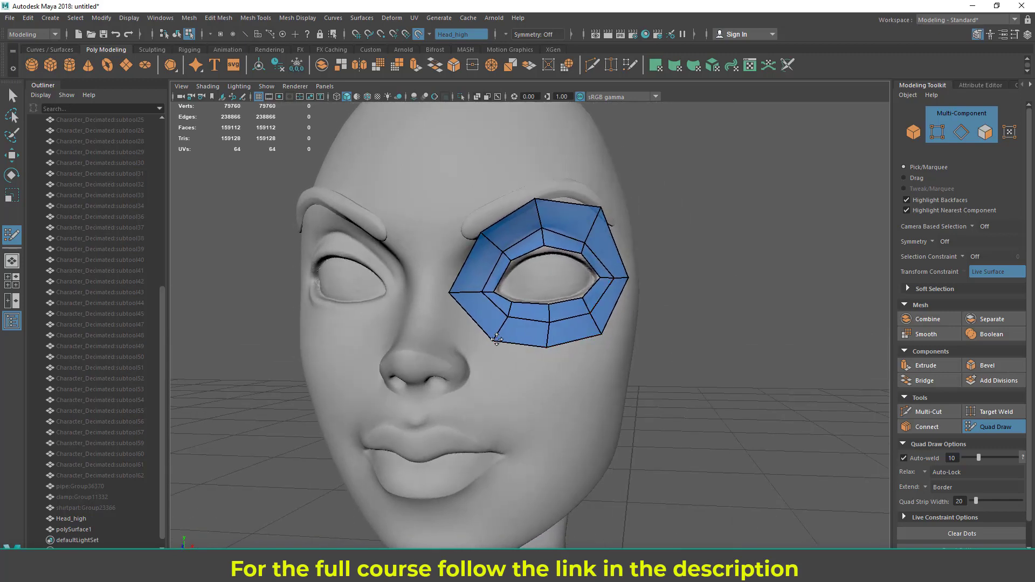
scroll(610, 356, "down", 3)
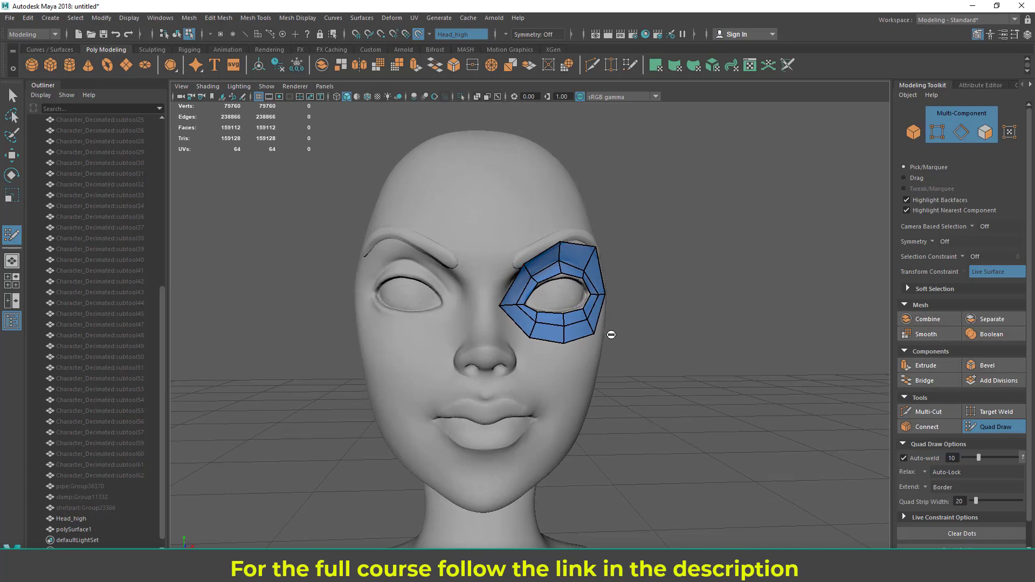
mouse_move(611, 335)
left_mouse_down("alt")
mouse_move(453, 323)
mouse_move(652, 338)
mouse_move(594, 342)
mouse_move(610, 326)
mouse_move(697, 321)
mouse_move(625, 327)
mouse_move(695, 330)
mouse_move(593, 334)
mouse_move(649, 335)
left_mouse_up("alt")
scroll(615, 326, "up", 3)
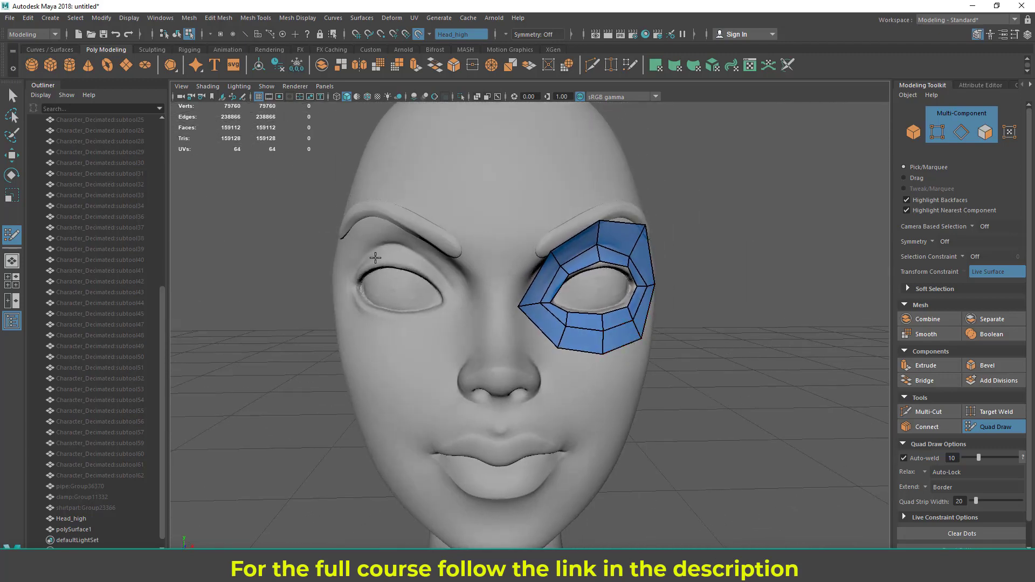
left_click_drag(562, 354, 537, 336, "alt")
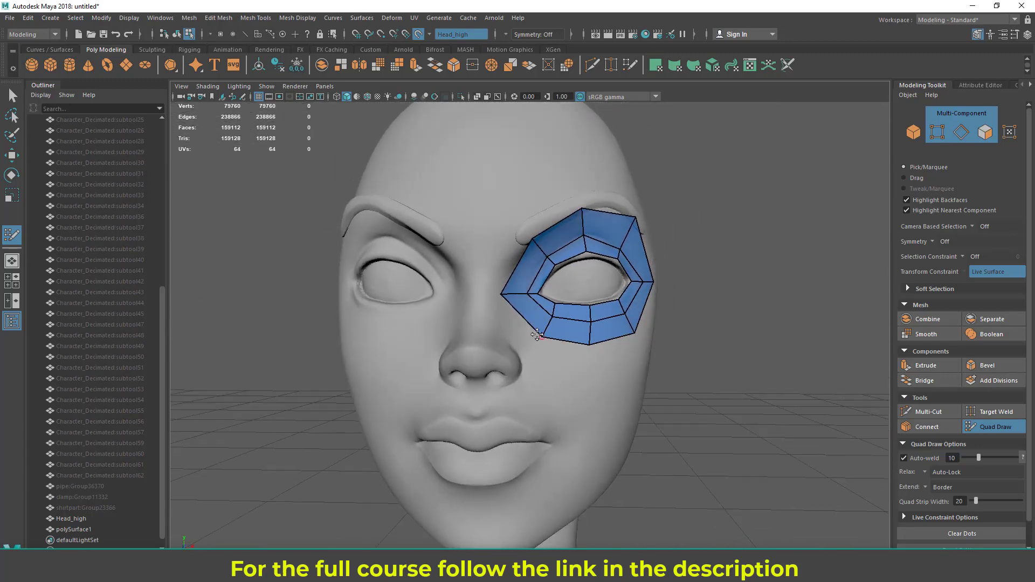
left_click_drag(400, 273, 350, 293, "alt")
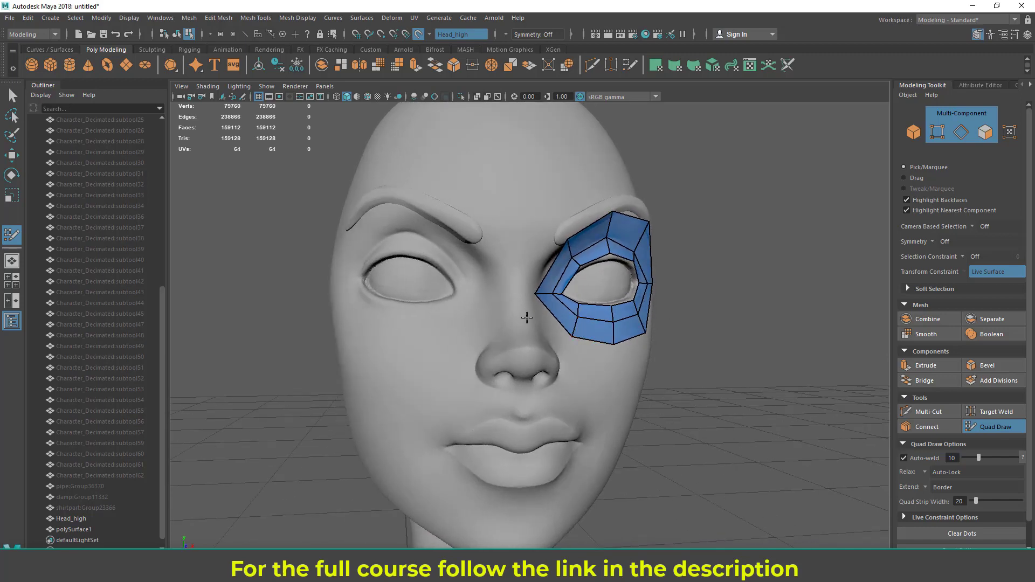
Step: Examine the two eye rings and the opposite side of the face from several angles
mouse_move(527, 317)
left_mouse_down("alt")
mouse_move(426, 297)
mouse_move(415, 314)
mouse_move(416, 293)
mouse_move(403, 286)
left_mouse_up("alt")
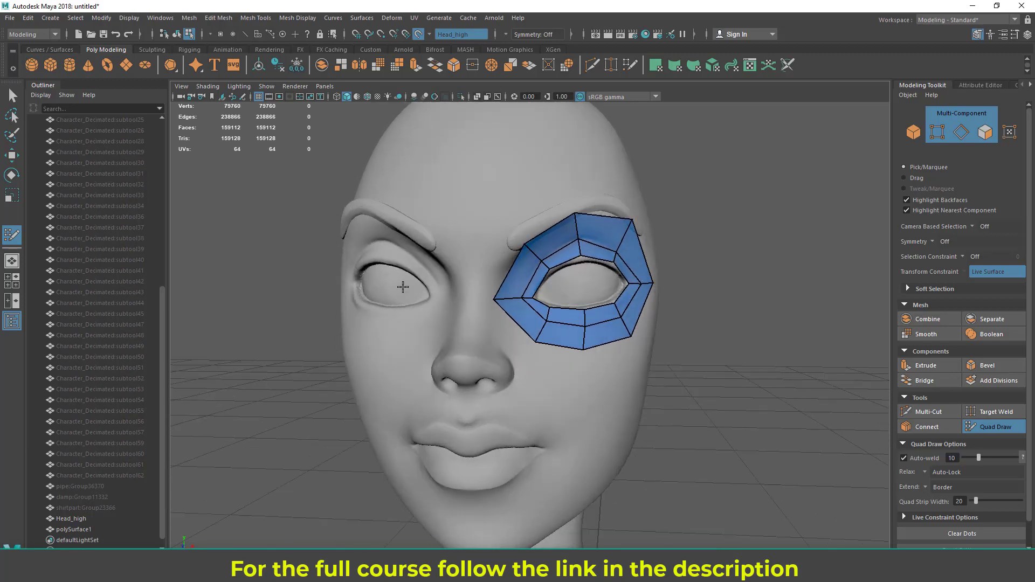
right_click_drag(403, 287, 406, 328, "alt")
left_click_drag(405, 328, 429, 319, "alt")
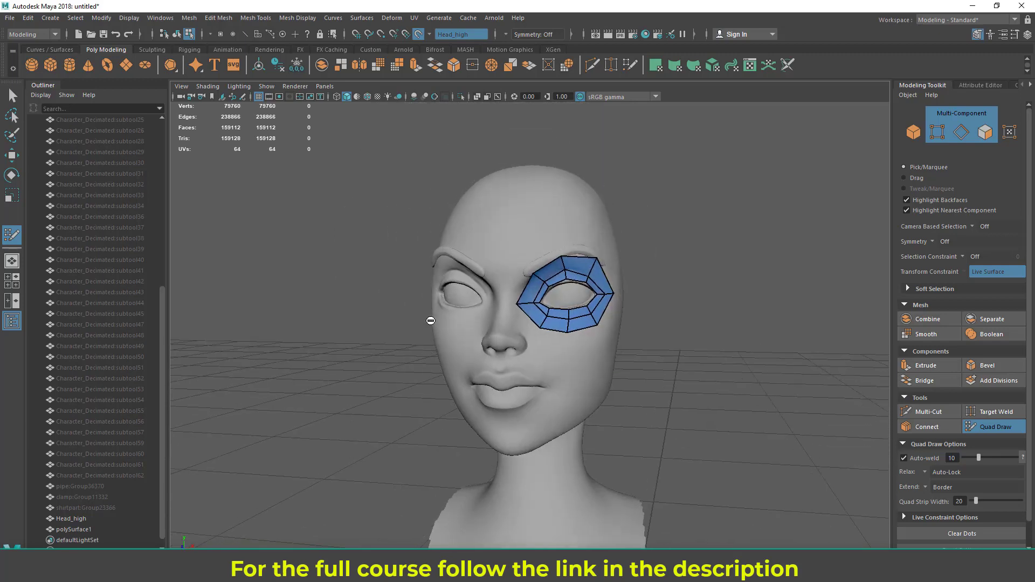
right_click_drag(430, 319, 482, 335, "alt")
left_click_drag(482, 336, 525, 305, "alt")
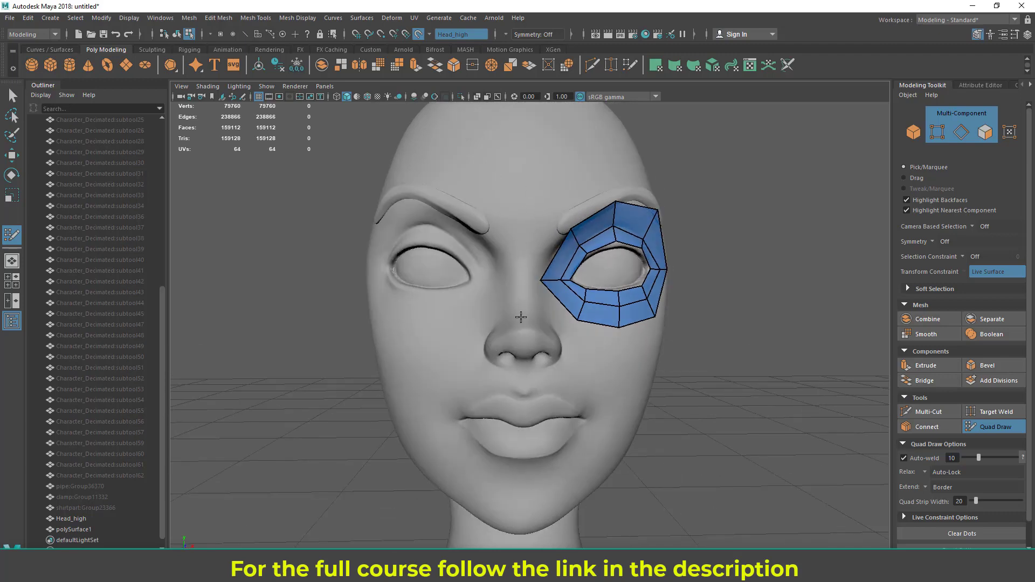
left_click_drag(686, 280, 756, 340, "alt")
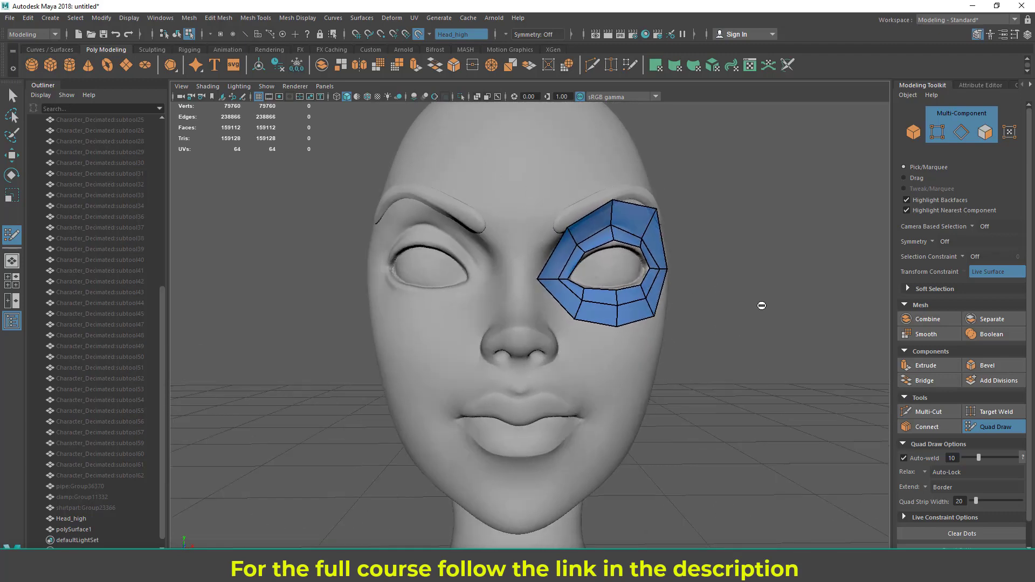
left_click_drag(550, 406, 436, 318, "alt")
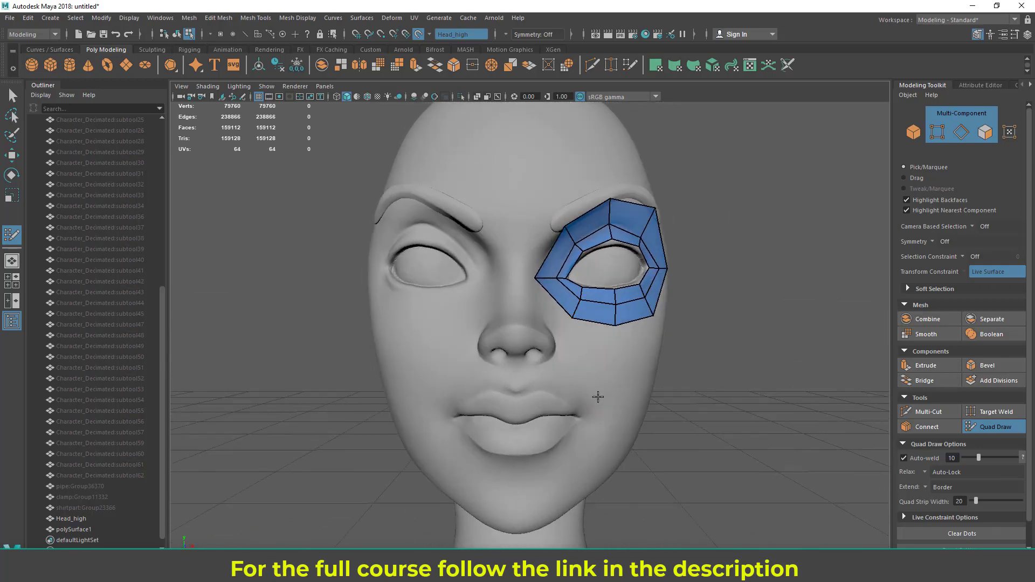
left_click_drag(598, 397, 552, 383, "alt")
mouse_move(442, 354)
left_mouse_down("alt")
mouse_move(455, 342)
mouse_move(459, 358)
left_mouse_up("alt")
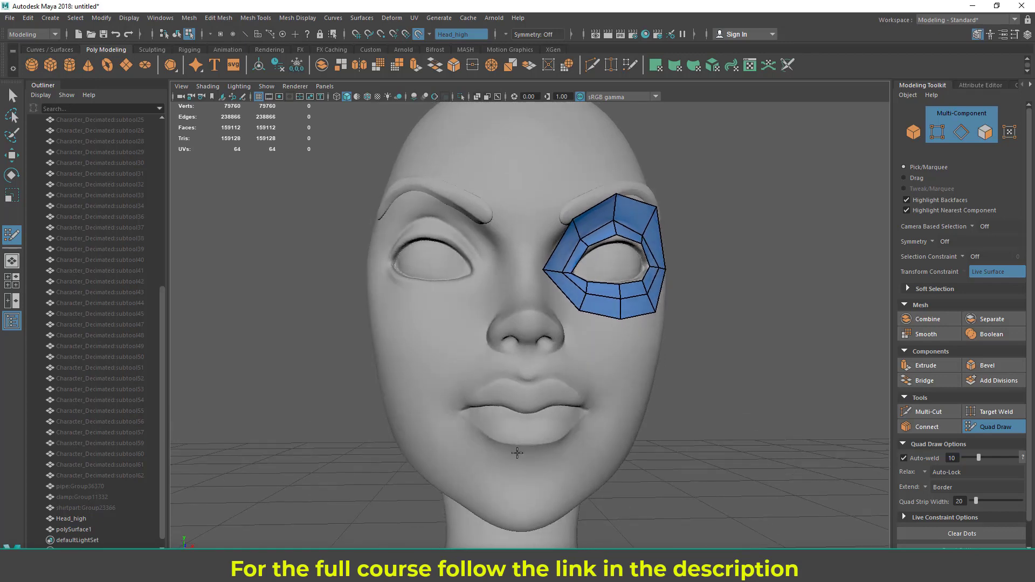
left_click_drag(587, 443, 497, 389, "alt")
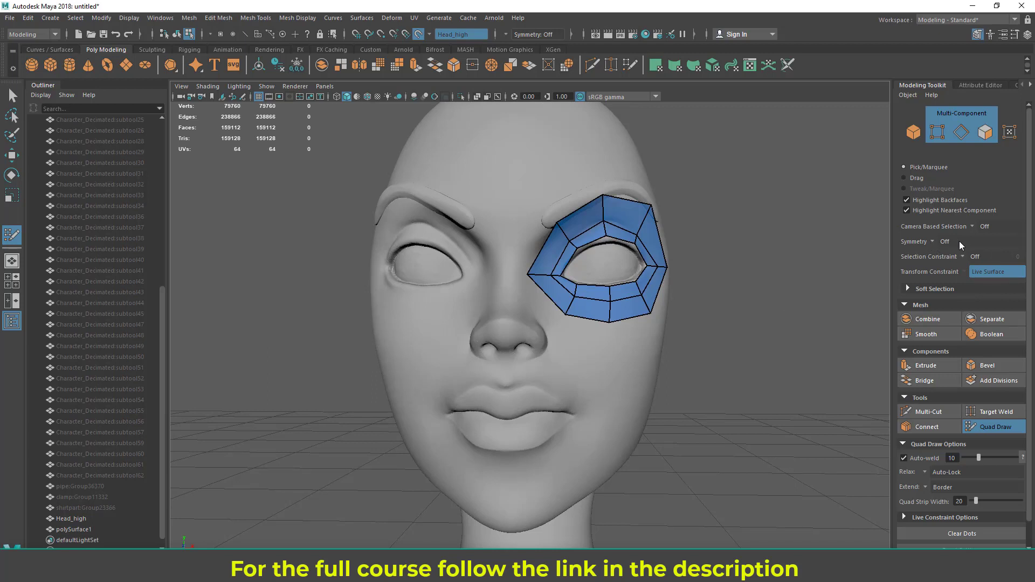
Step: Set the modeling symmetry to Object X
left_click(933, 241)
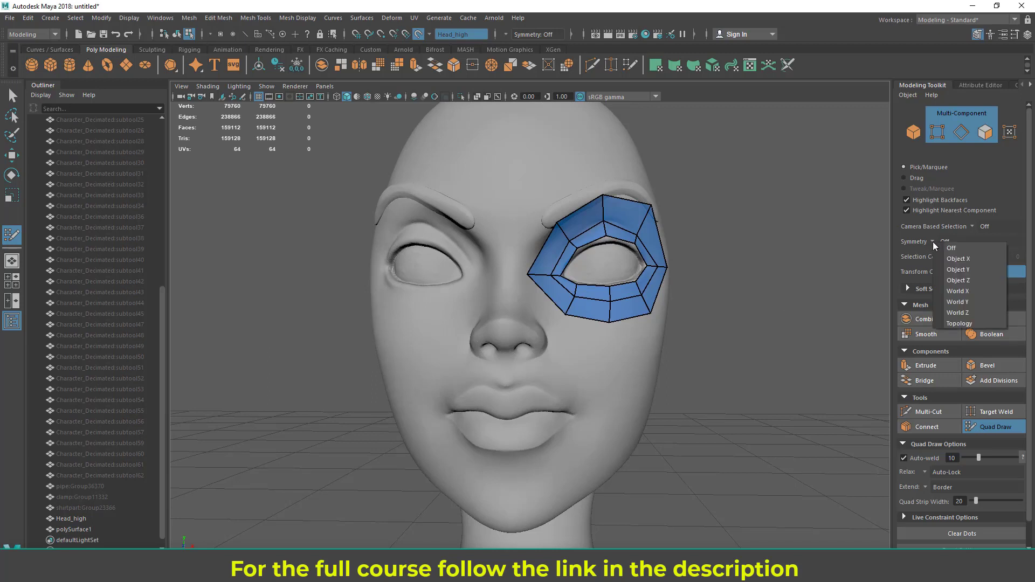
left_click(968, 258)
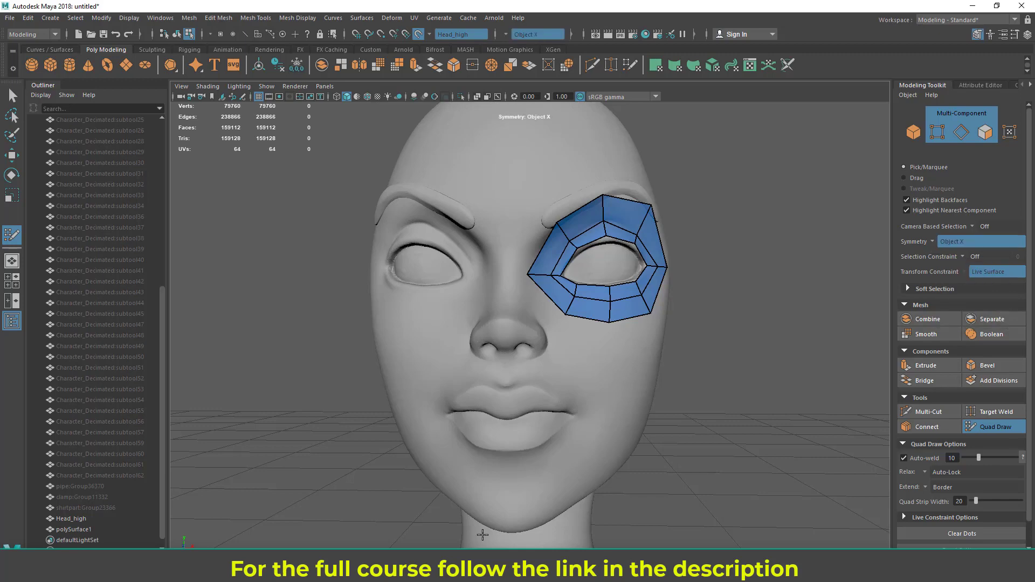
Step: Test the symmetry with three dots on the left cheek beside the mouth, and clear the dots
mouse_move(471, 370)
left_mouse_down("alt")
mouse_move(485, 366)
mouse_move(469, 363)
left_mouse_up("alt")
scroll(470, 363, "up", 1)
left_click(574, 362)
left_click(620, 373)
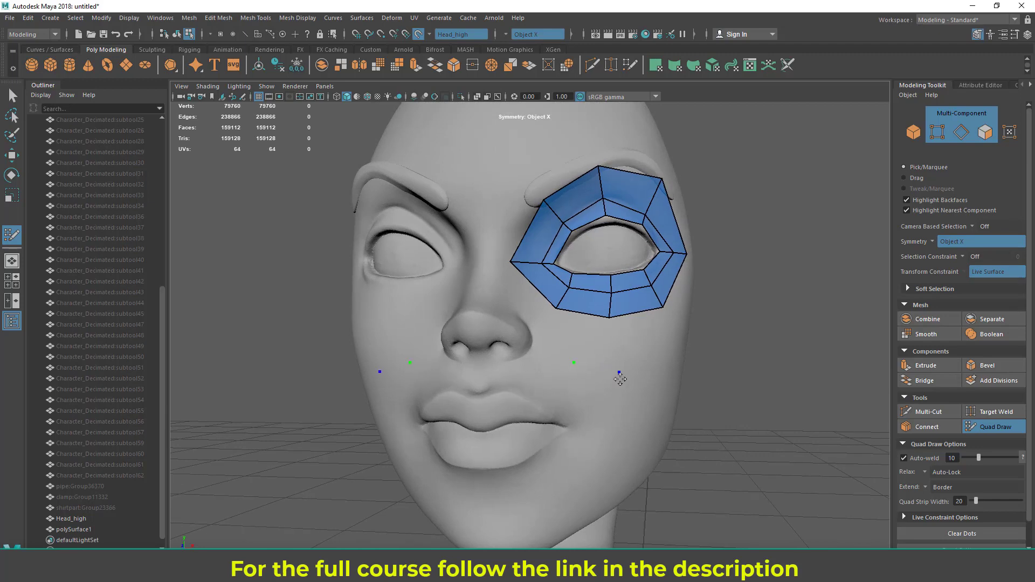
left_click(616, 428)
mouse_move(579, 476)
left_mouse_down("alt")
mouse_move(596, 541)
mouse_move(384, 466)
left_mouse_up("alt")
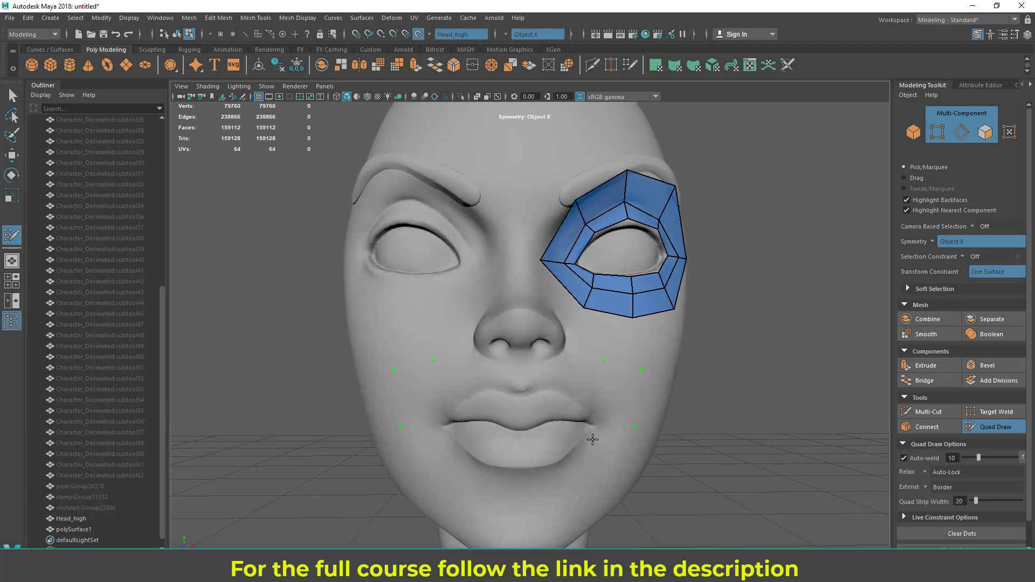
left_click_drag(593, 432, 563, 345, "alt")
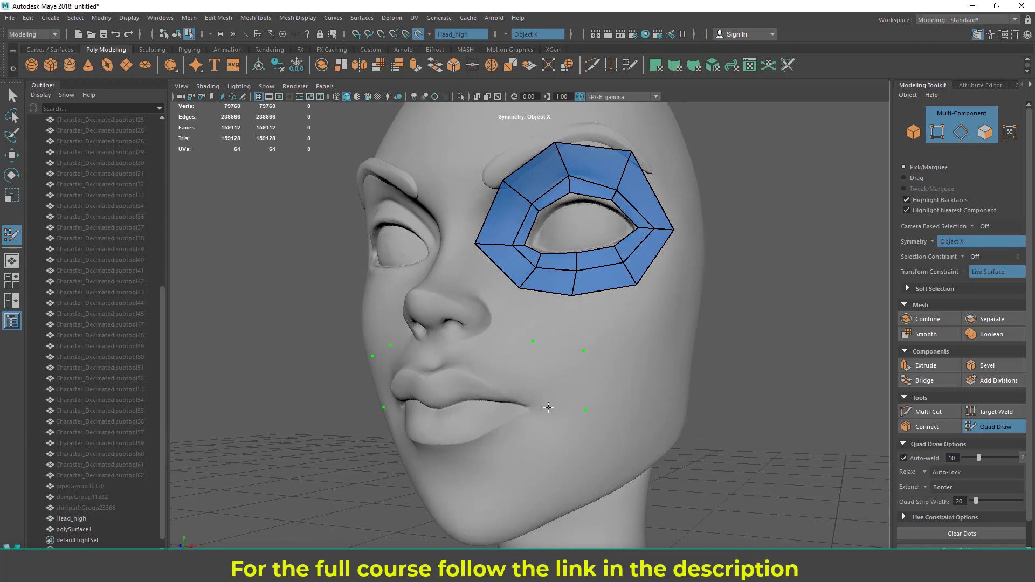
left_click_drag(549, 408, 636, 370, "alt")
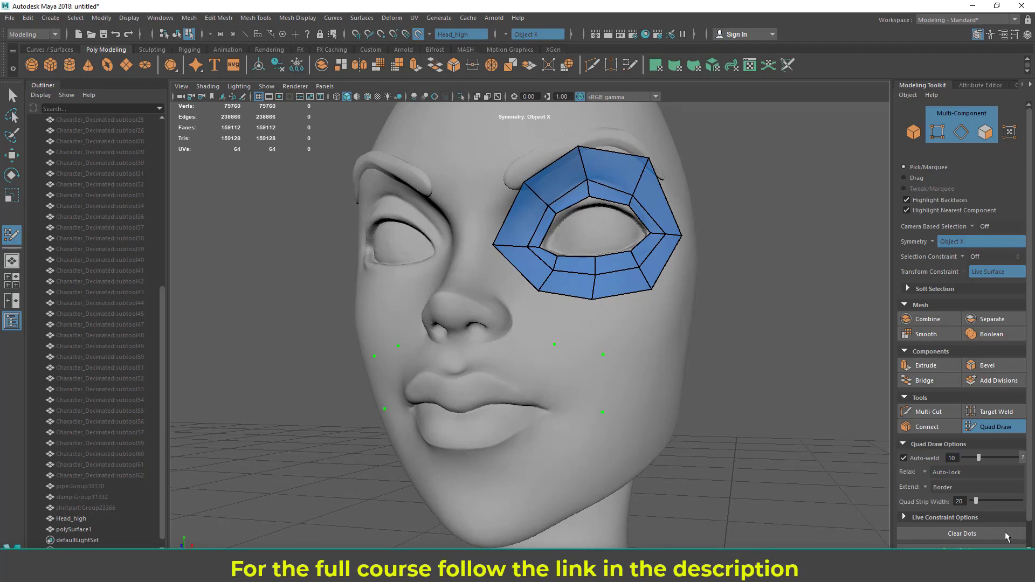
scroll(952, 486, "down", 2)
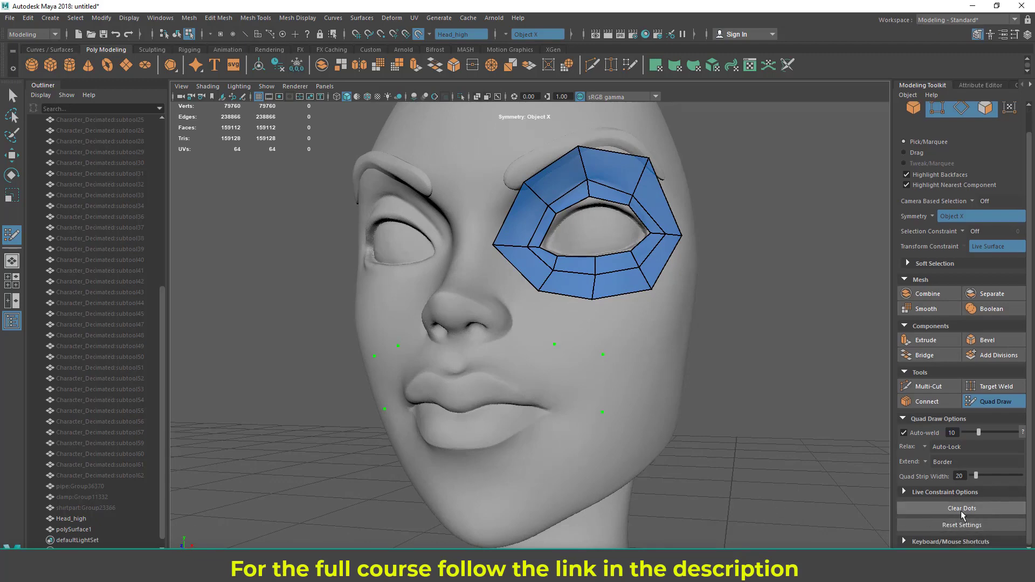
left_click(974, 510)
Step: Place a dot on the face's centre line at the upper edge of the upper lip
mouse_move(682, 389)
left_mouse_down("alt")
mouse_move(622, 419)
mouse_move(527, 372)
left_mouse_up("alt")
scroll(527, 372, "up", 6)
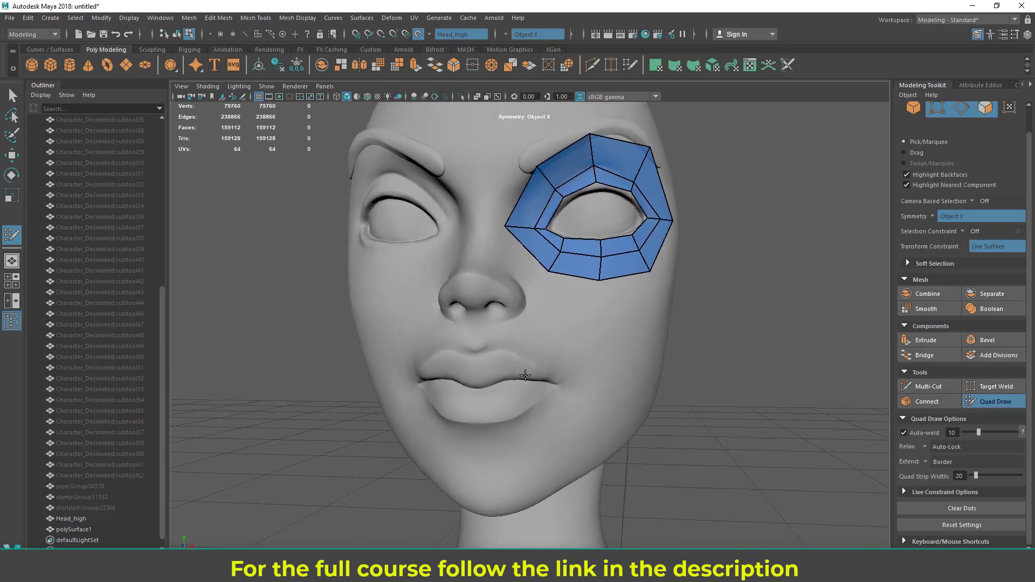
middle_click_drag(521, 435, 536, 402, "alt")
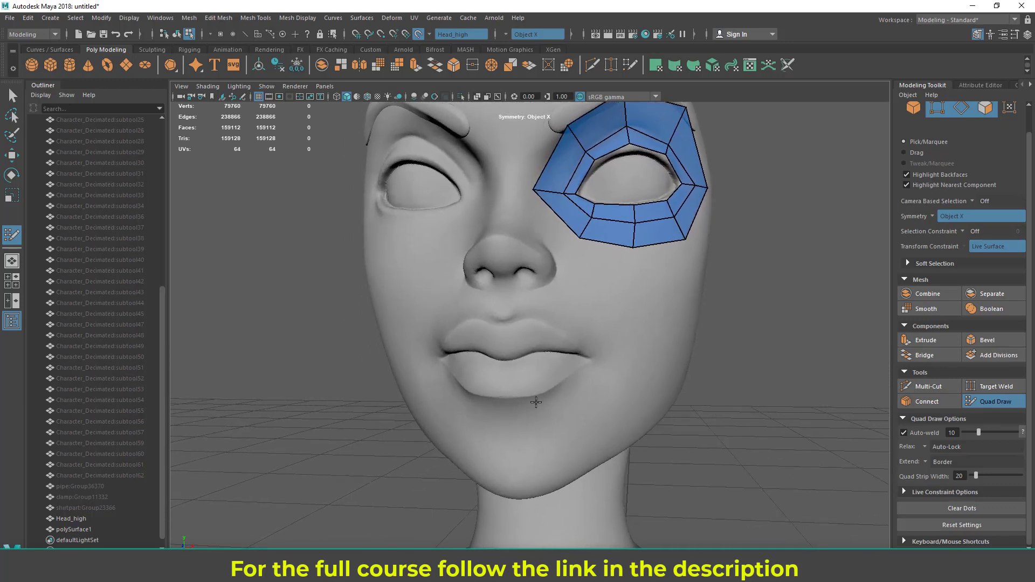
scroll(538, 405, "up", 1)
left_click_drag(541, 411, 552, 378, "alt")
middle_click_drag(554, 364, 540, 372, "alt")
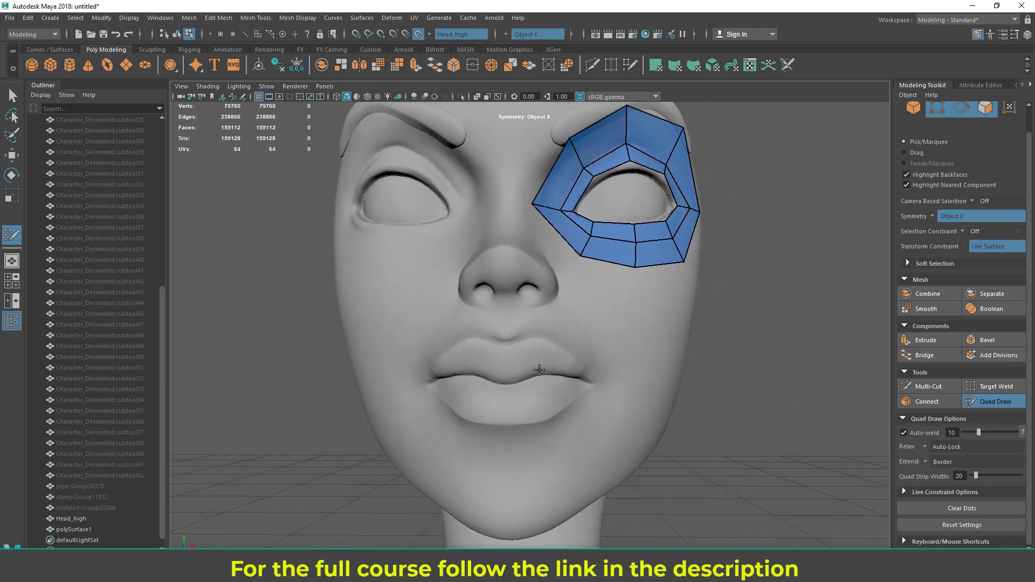
scroll(521, 345, "down", 2)
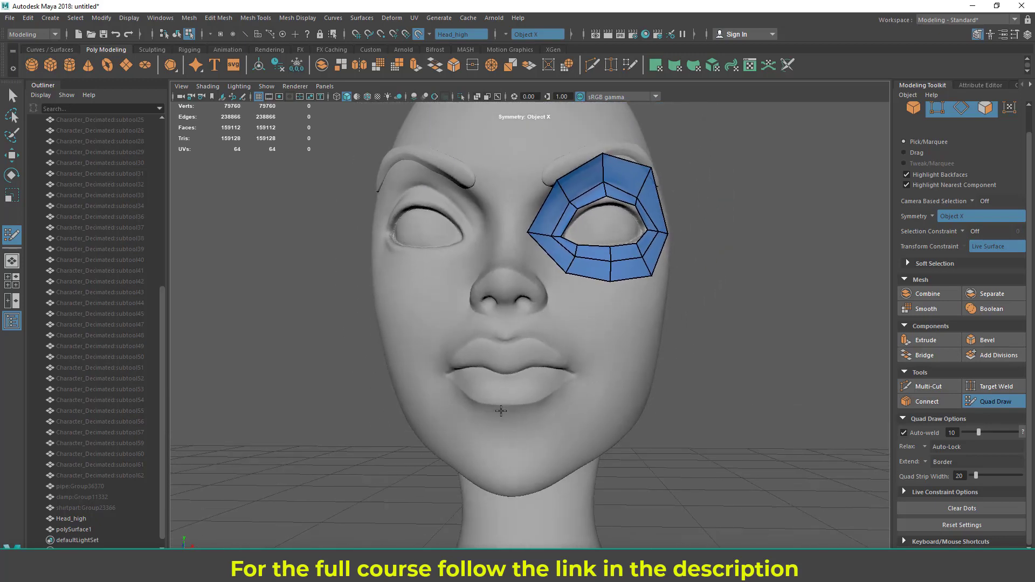
mouse_move(501, 411)
left_mouse_down("alt")
mouse_move(536, 377)
mouse_move(617, 381)
left_mouse_up("alt")
left_click_drag(521, 425, 519, 413, "alt")
scroll(519, 413, "up", 3)
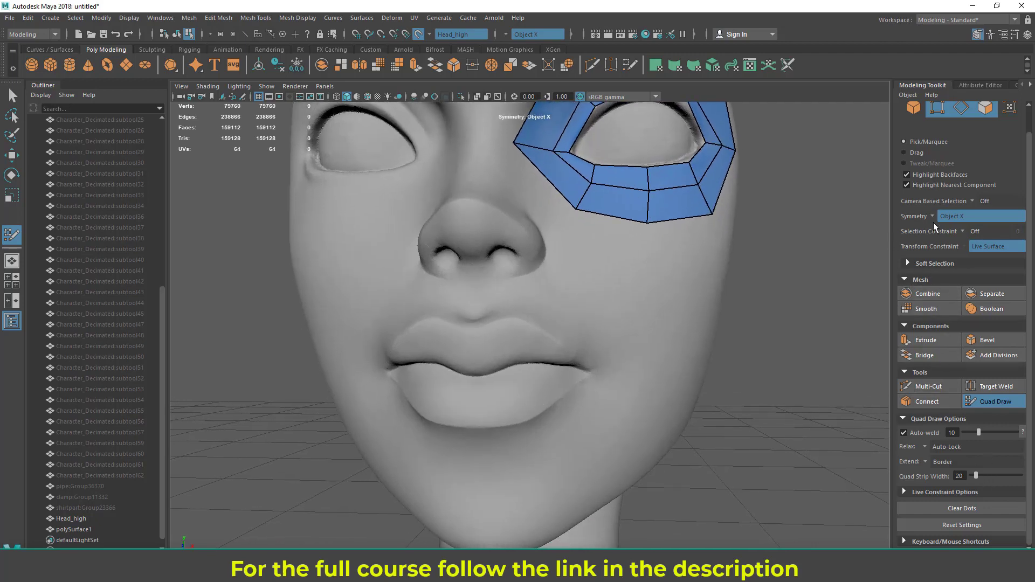
mouse_move(580, 338)
left_mouse_down("alt")
mouse_move(579, 328)
mouse_move(610, 313)
mouse_move(558, 316)
mouse_move(608, 312)
mouse_move(500, 362)
left_mouse_up("alt")
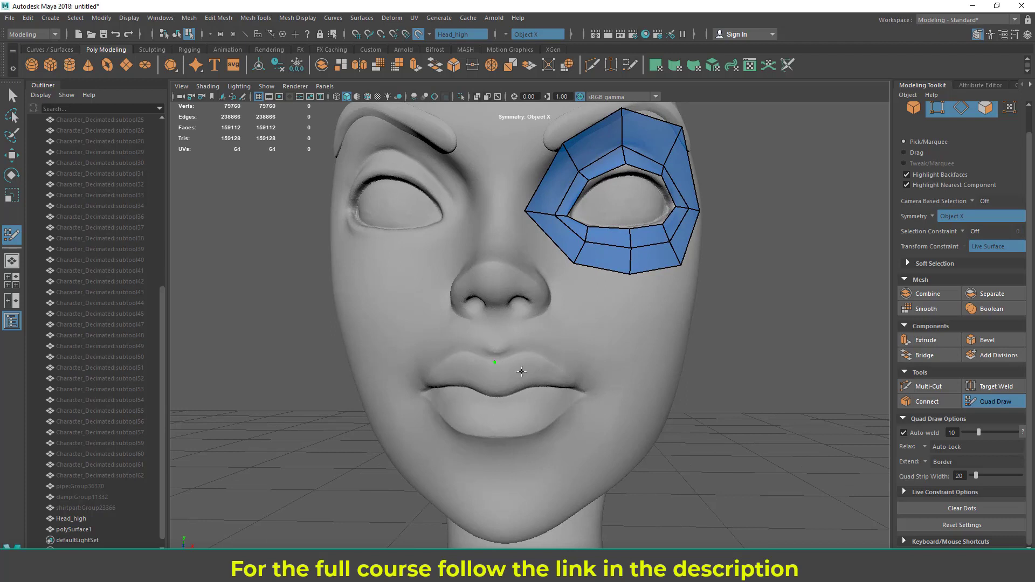
Step: Place a mirrored pair of dots at the two corners of the mouth
left_click_drag(509, 227, 500, 184, "alt")
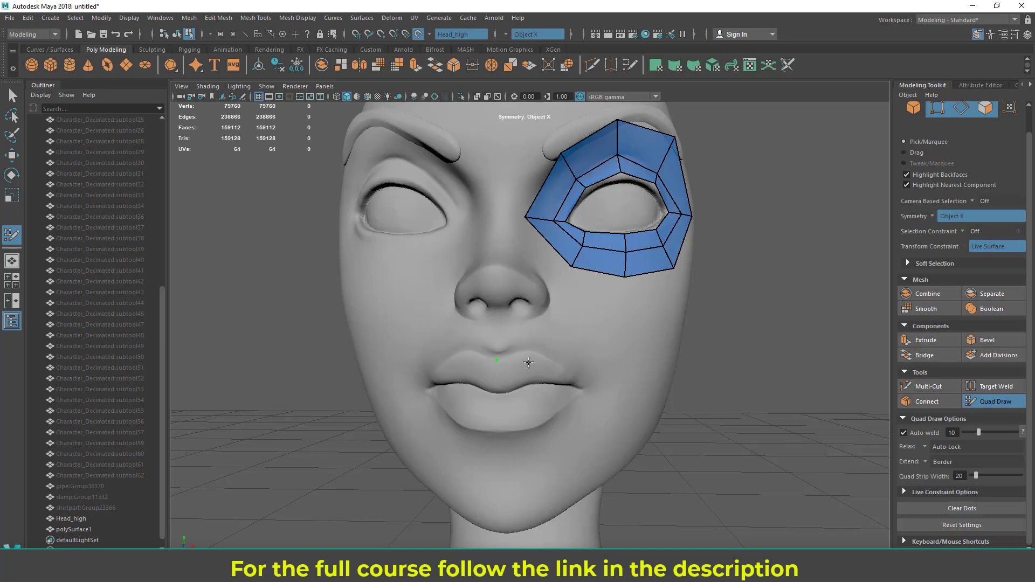
left_click_drag(526, 360, 571, 279, "alt")
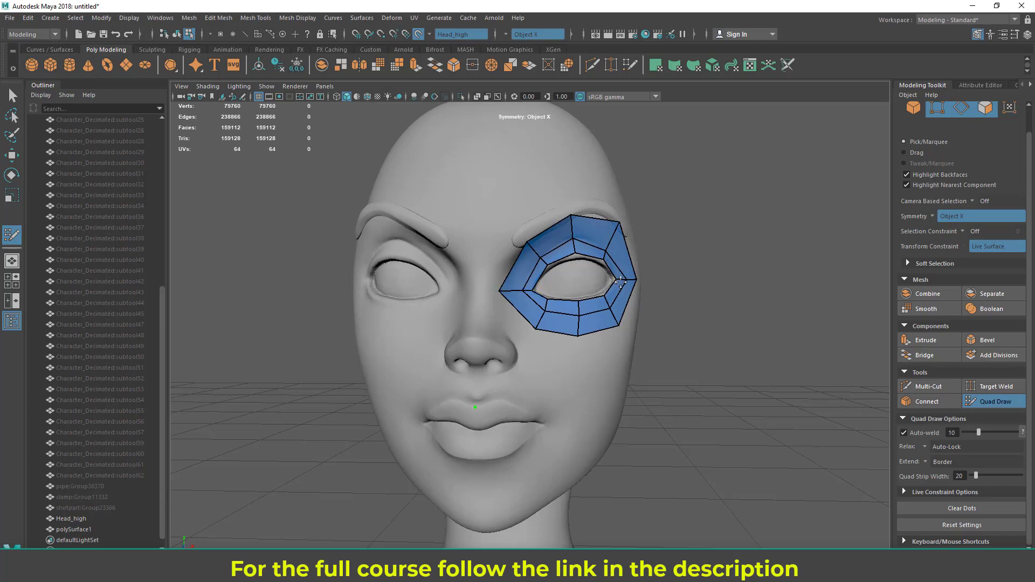
left_click_drag(625, 358, 631, 335, "alt")
scroll(613, 365, "up", 2)
middle_click_drag(613, 396, 617, 354, "alt")
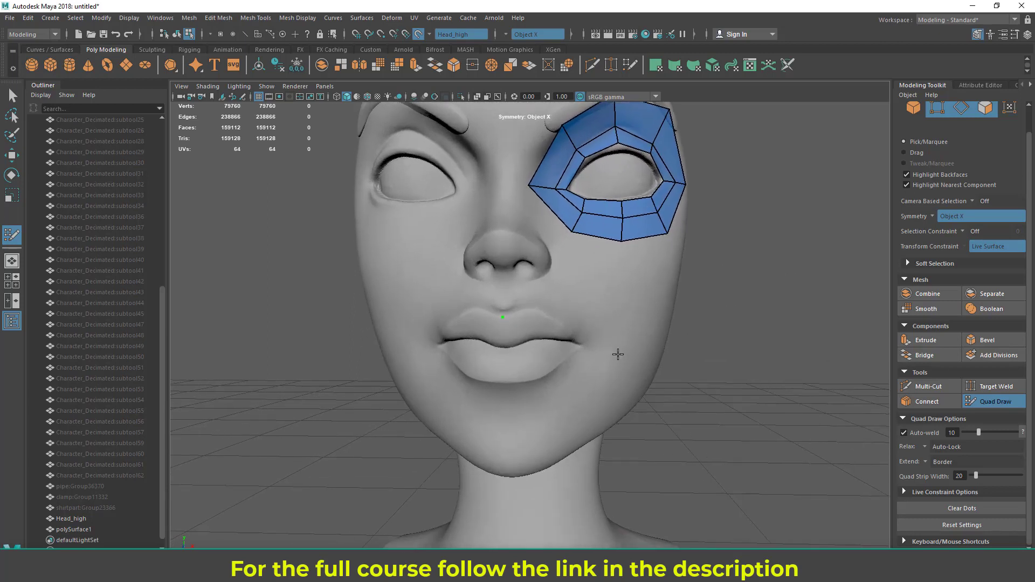
left_click_drag(616, 354, 616, 340, "alt")
scroll(523, 356, "up", 3)
left_click_drag(523, 356, 516, 344, "alt")
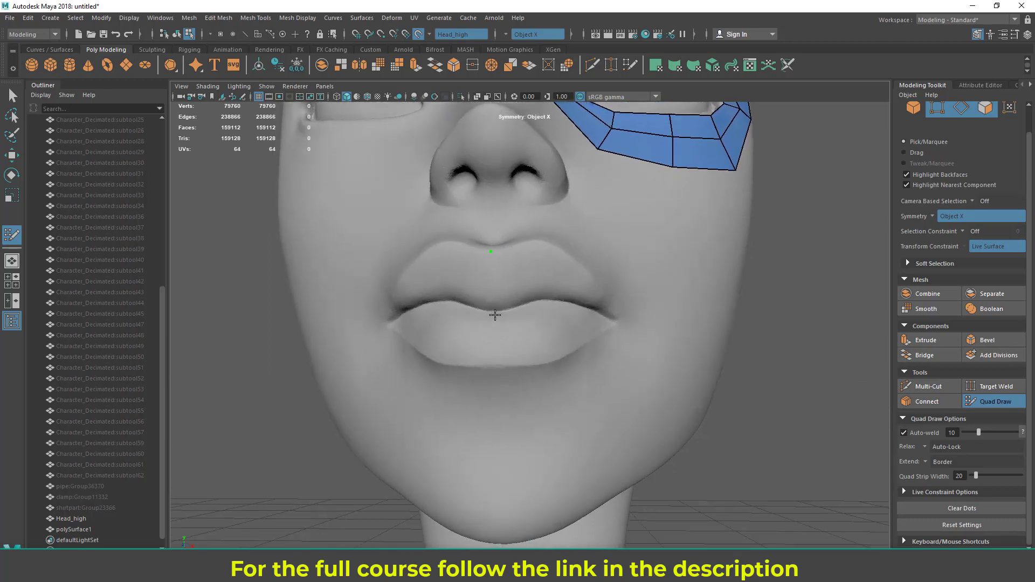
left_click_drag(493, 310, 561, 333, "alt")
left_click_drag(534, 302, 653, 362, "alt")
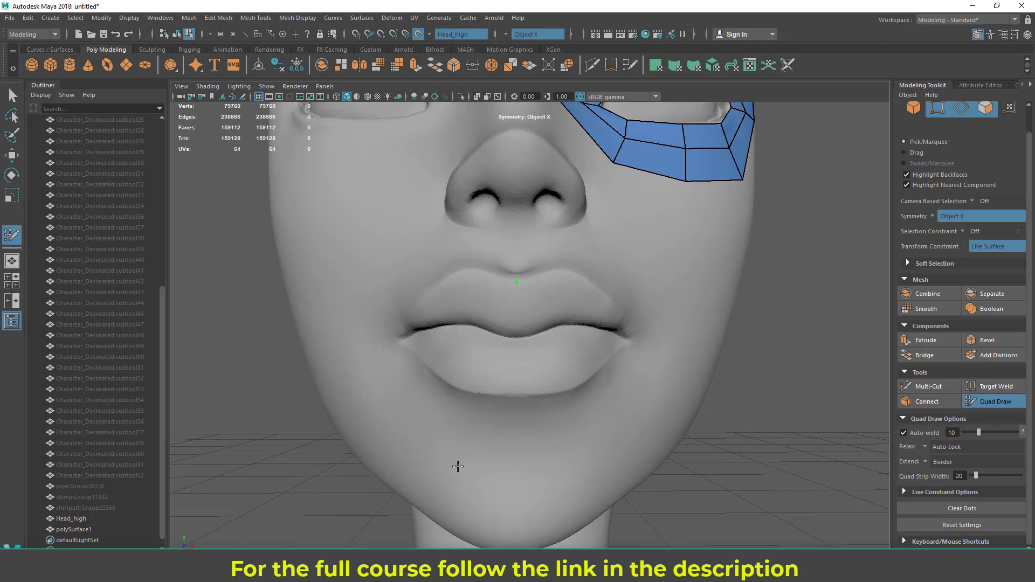
left_click_drag(576, 335, 474, 289, "alt")
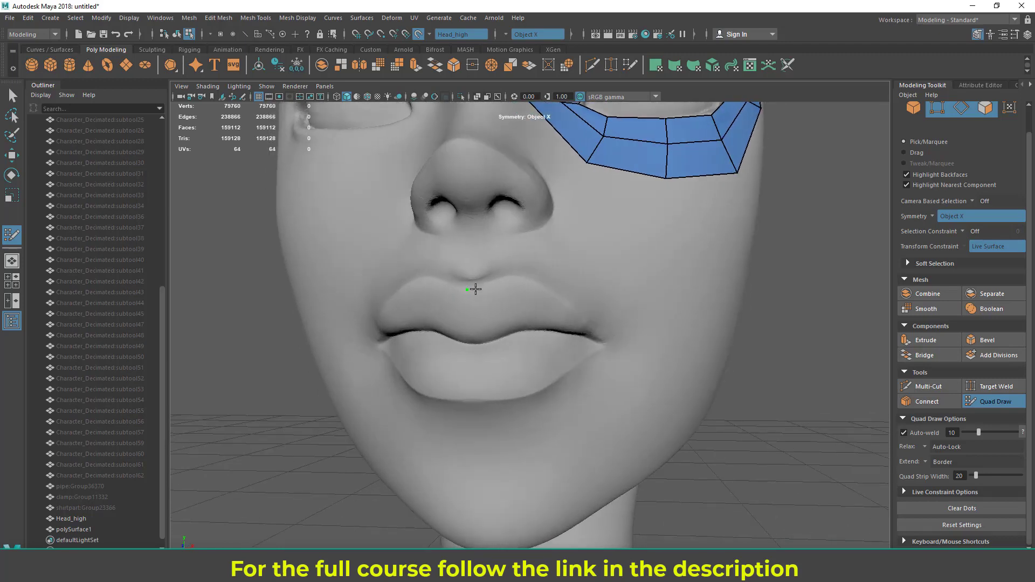
left_click_drag(612, 356, 607, 340, "alt")
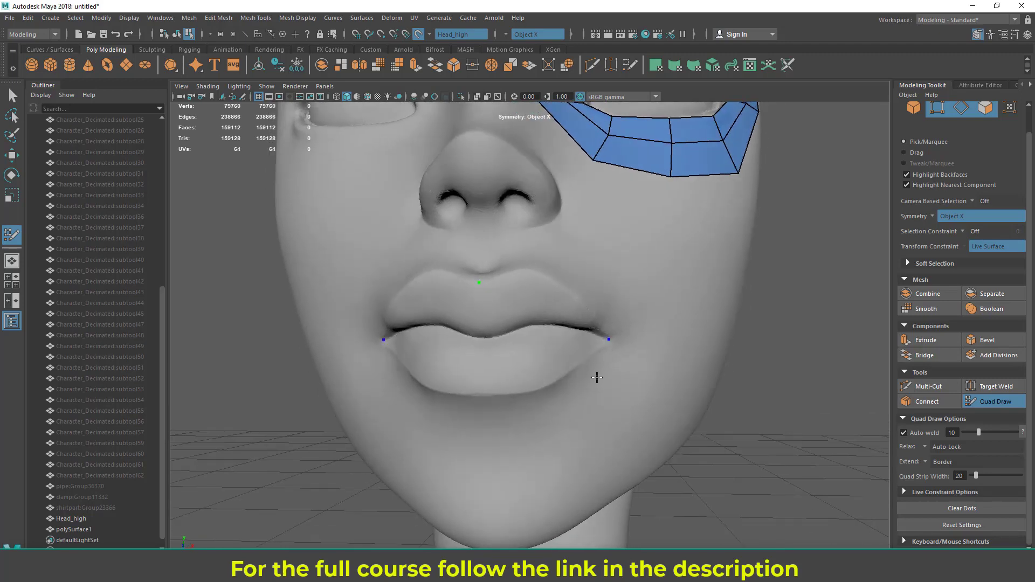
Step: Complete the outer lip outline with centre and mirrored side dots, and place three dots along the line between the lips
left_click_drag(581, 402, 482, 302, "alt")
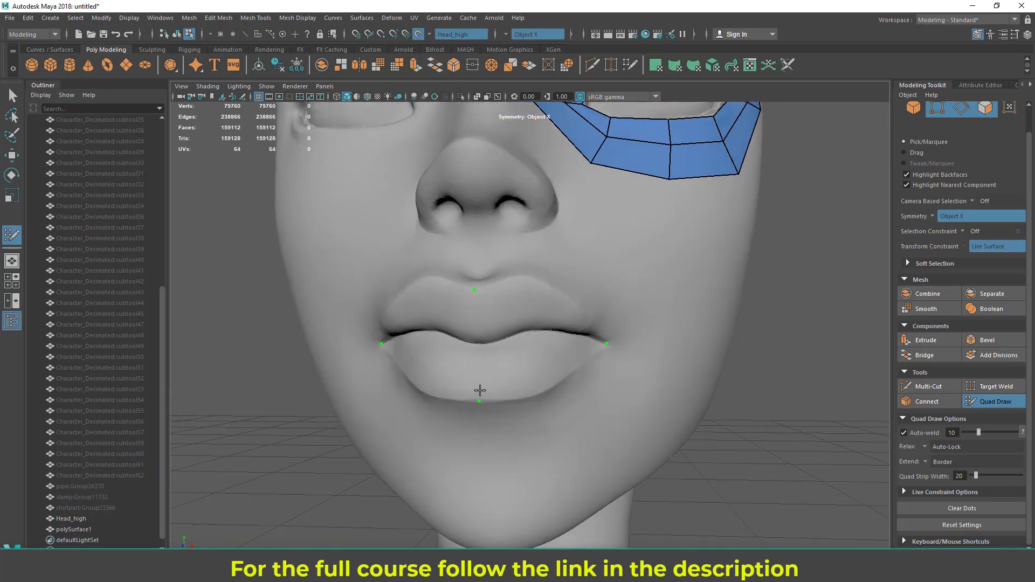
left_click_drag(480, 390, 419, 359, "alt")
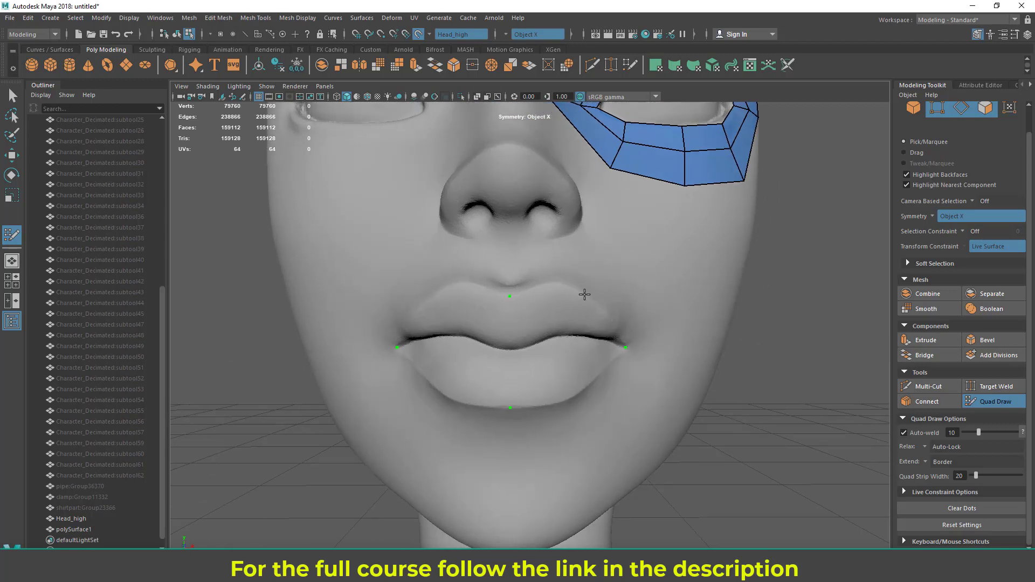
left_click_drag(585, 295, 567, 289, "alt")
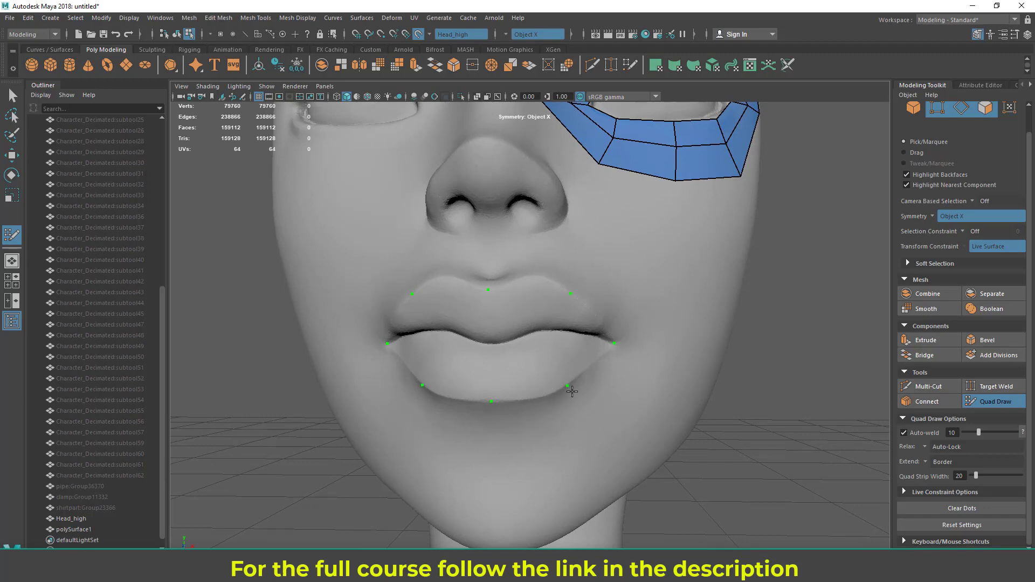
mouse_move(572, 392)
left_mouse_down("alt")
mouse_move(645, 388)
mouse_move(561, 388)
mouse_move(498, 338)
mouse_move(472, 364)
mouse_move(478, 370)
left_mouse_up("alt")
mouse_move(579, 364)
left_mouse_down("alt")
mouse_move(503, 388)
mouse_move(558, 396)
mouse_move(550, 377)
mouse_move(518, 388)
mouse_move(480, 374)
left_mouse_up("alt")
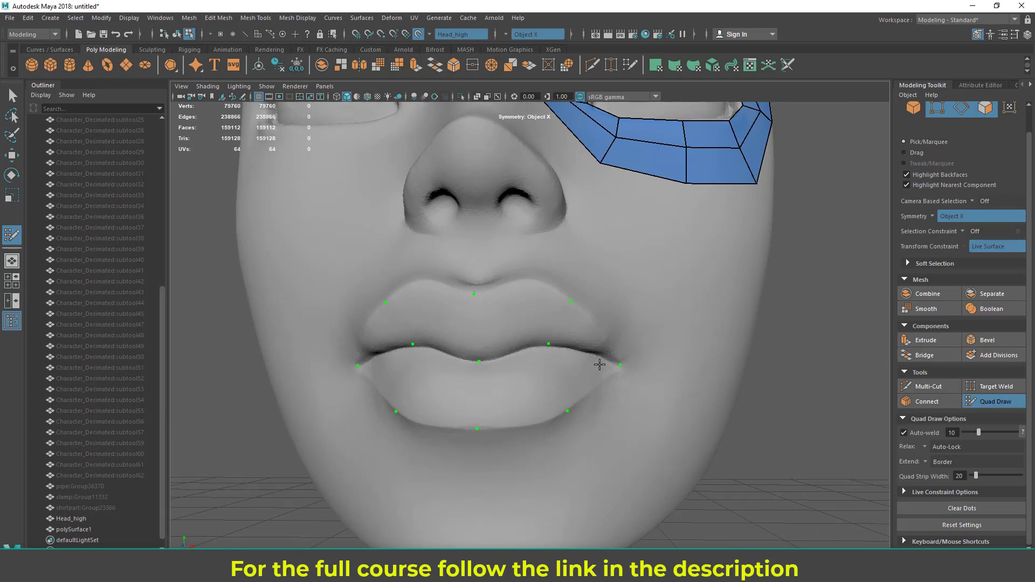
Step: Fill the dots in the middle of the upper lip with two mirrored quads that meet at the centre line
mouse_move(599, 365)
left_mouse_down("alt")
mouse_move(564, 374)
mouse_move(546, 364)
left_mouse_up("alt")
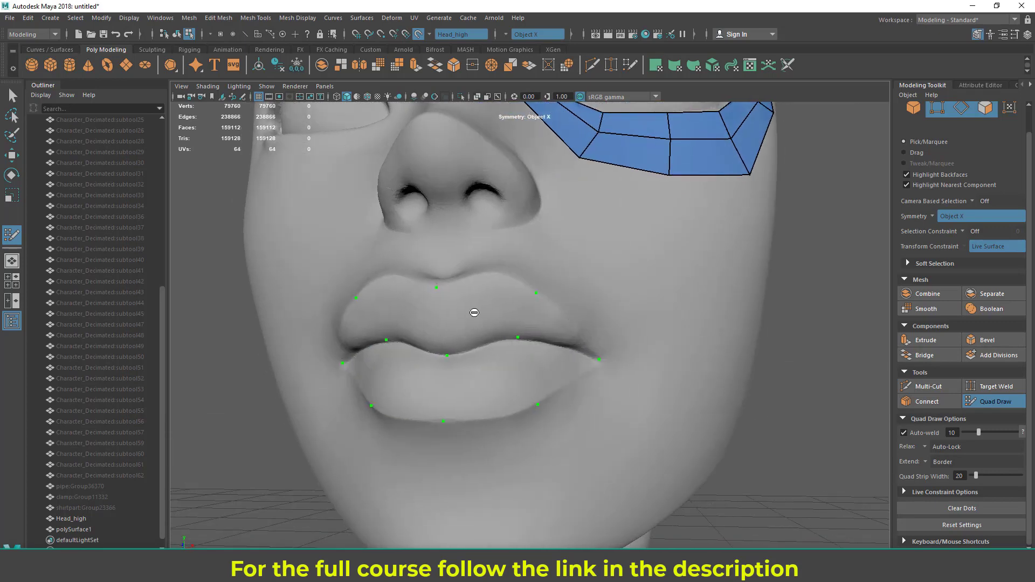
left_click(492, 312, "shift")
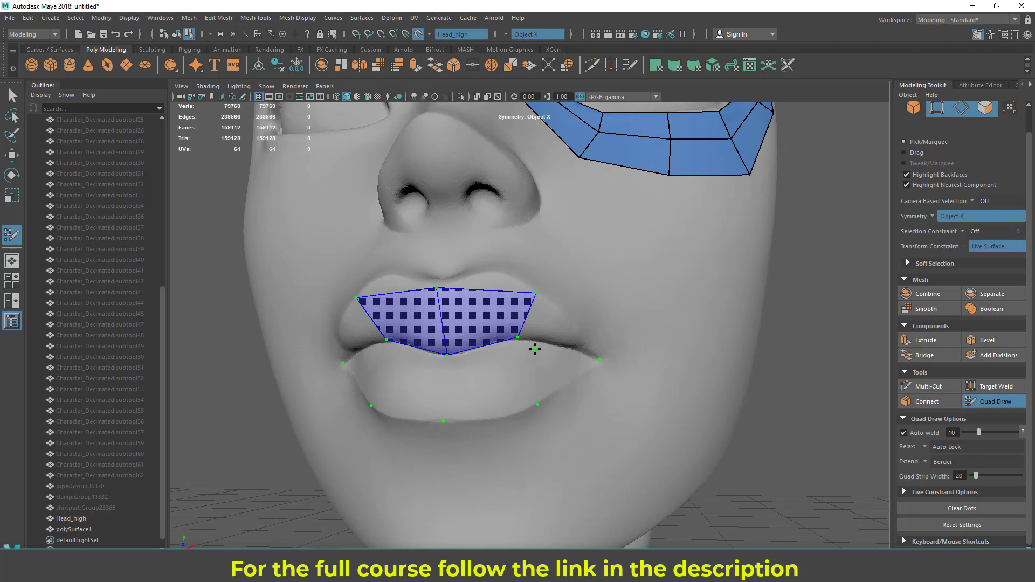
key("ctrl+z")
left_click(518, 361, "shift")
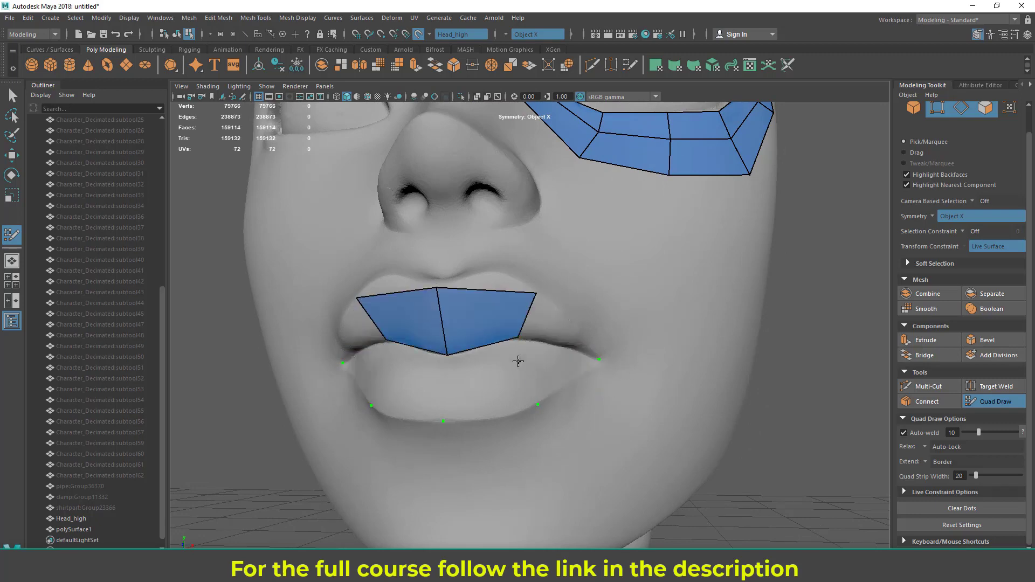
left_click_drag(498, 366, 526, 323, "alt")
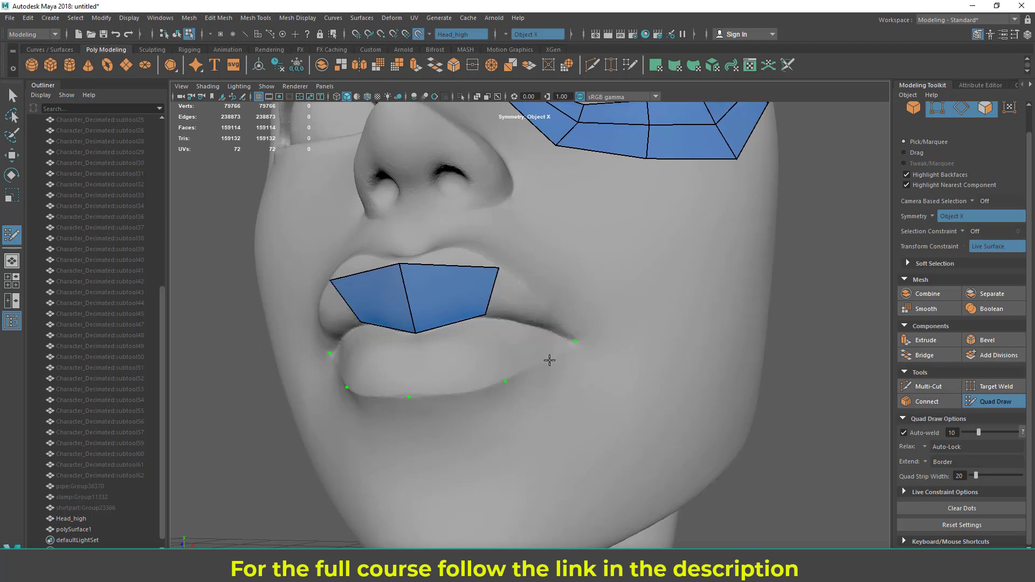
Step: Fill the outer corners of the upper lip and the whole lower lip with mirrored quads
scroll(553, 333, "up", 2)
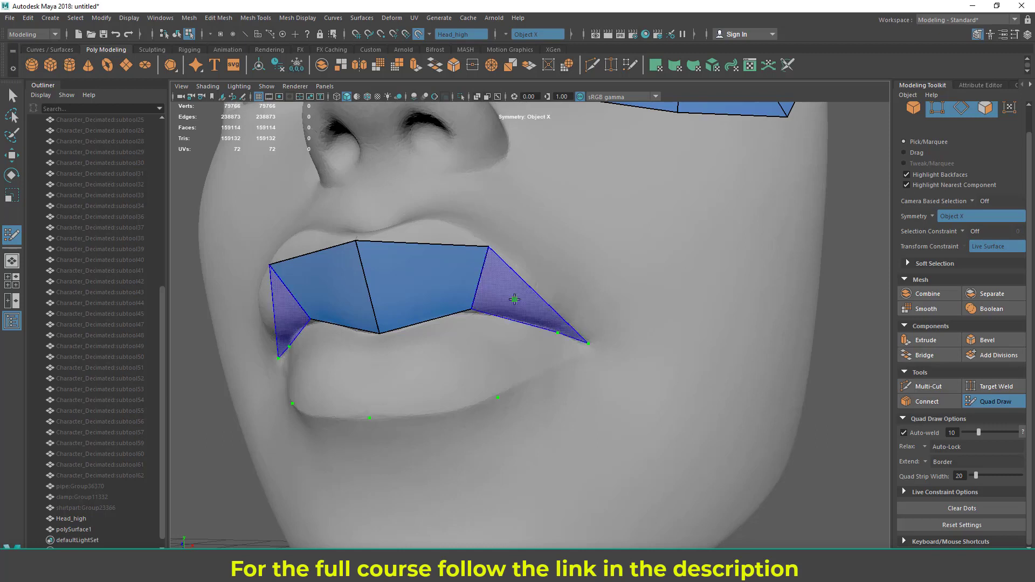
left_click(561, 372, "shift")
left_click_drag(547, 368, 543, 365, "alt")
right_click_drag(543, 365, 485, 338, "alt")
mouse_move(485, 337)
left_mouse_down("alt")
mouse_move(604, 346)
mouse_move(446, 354)
mouse_move(493, 351)
left_mouse_up("alt")
middle_click_drag(495, 400, 496, 351, "alt")
right_click_drag(496, 351, 503, 369, "alt")
left_click_drag(504, 368, 513, 368, "alt")
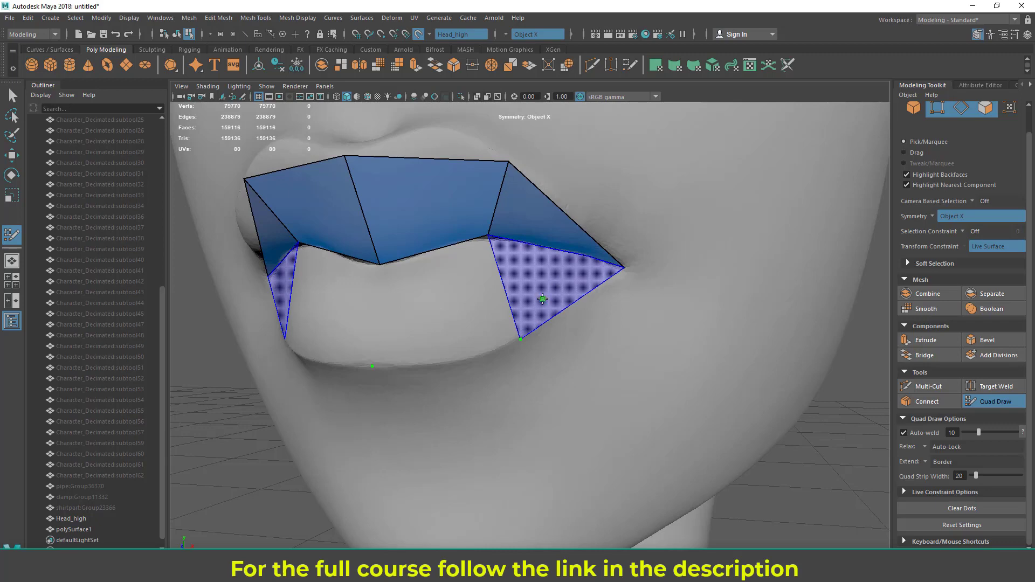
left_click(543, 299, "shift")
left_click(448, 324, "shift")
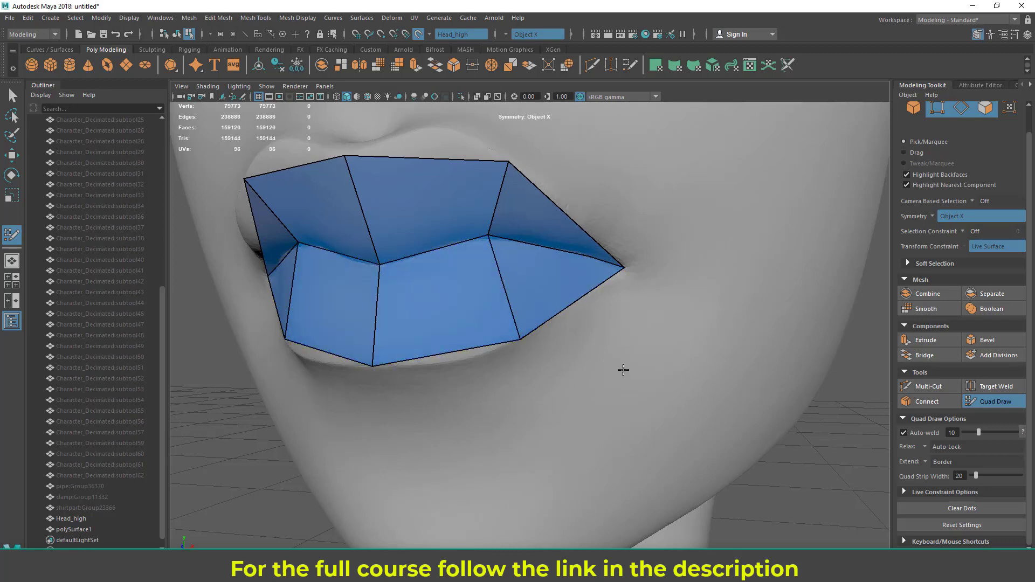
Step: Extend the border edges of the lip patch outward into a full ring of quads around the mouth
left_click_drag(685, 330, 622, 349, "alt")
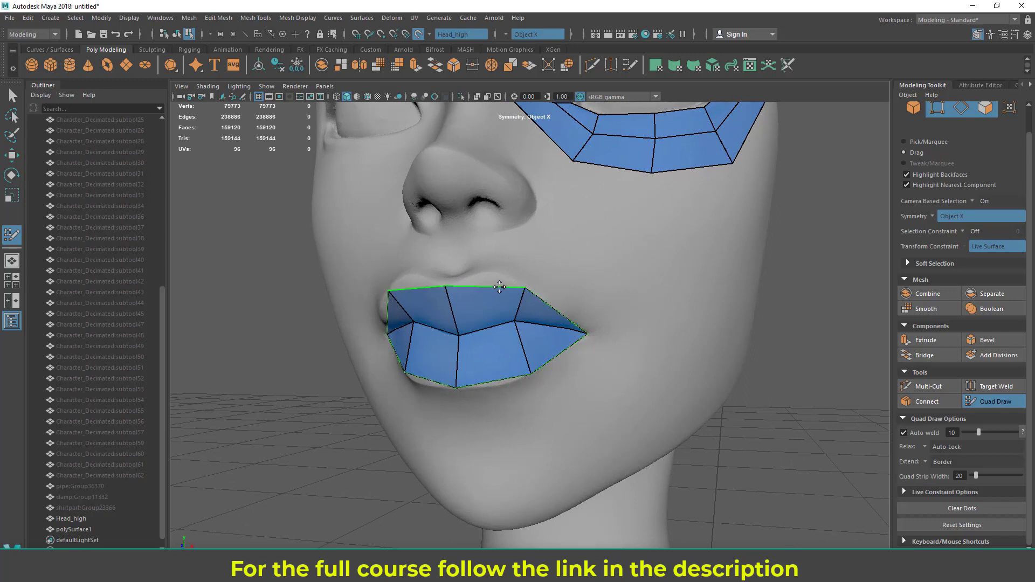
left_click_drag(500, 288, 533, 237)
left_click_drag(628, 311, 653, 305, "alt")
left_click_drag(576, 251, 579, 251)
scroll(620, 323, "down", 5)
left_click_drag(622, 324, 617, 348, "alt")
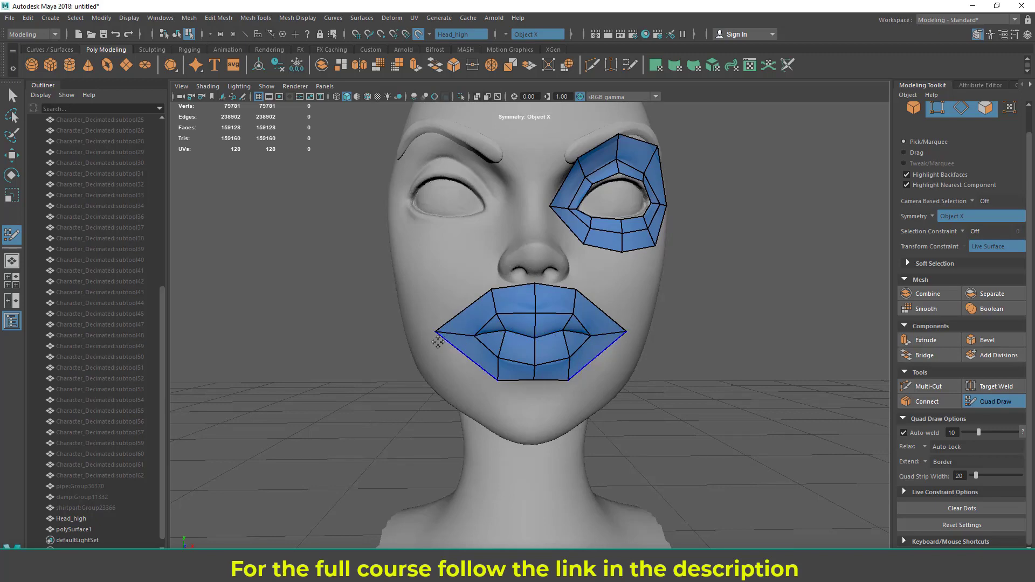
Step: Shift the mirrored vertical edges beside the lip centre outward, on the upper lip, the lower lip and the lower outer ring
scroll(540, 313, "up", 3)
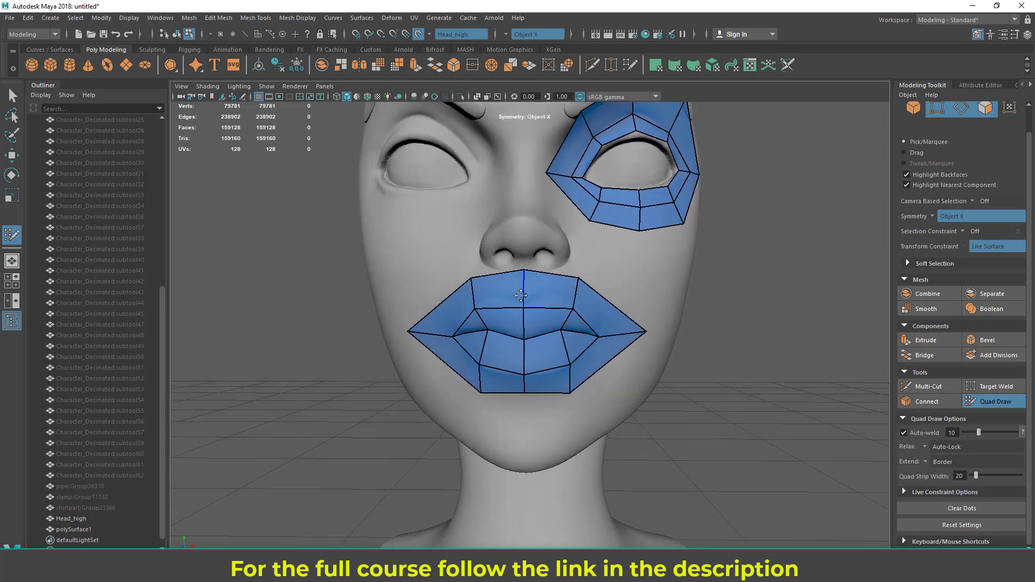
left_click_drag(430, 347, 438, 347, "alt")
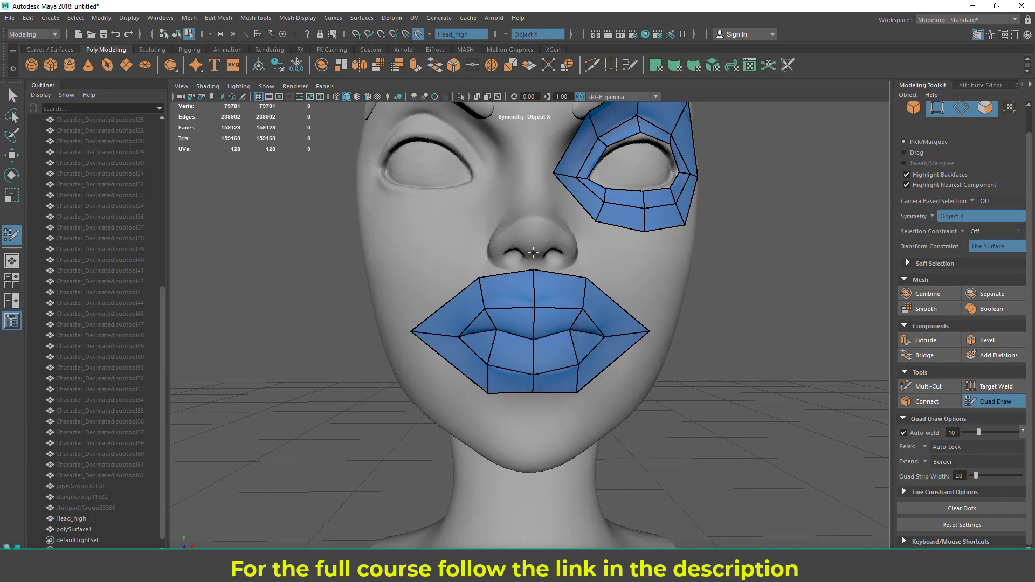
left_click_drag(606, 254, 616, 330, "alt")
mouse_move(568, 370)
left_mouse_down("alt")
mouse_move(544, 371)
mouse_move(570, 368)
mouse_move(563, 355)
mouse_move(518, 366)
mouse_move(532, 393)
mouse_move(581, 385)
mouse_move(571, 383)
left_mouse_up("alt")
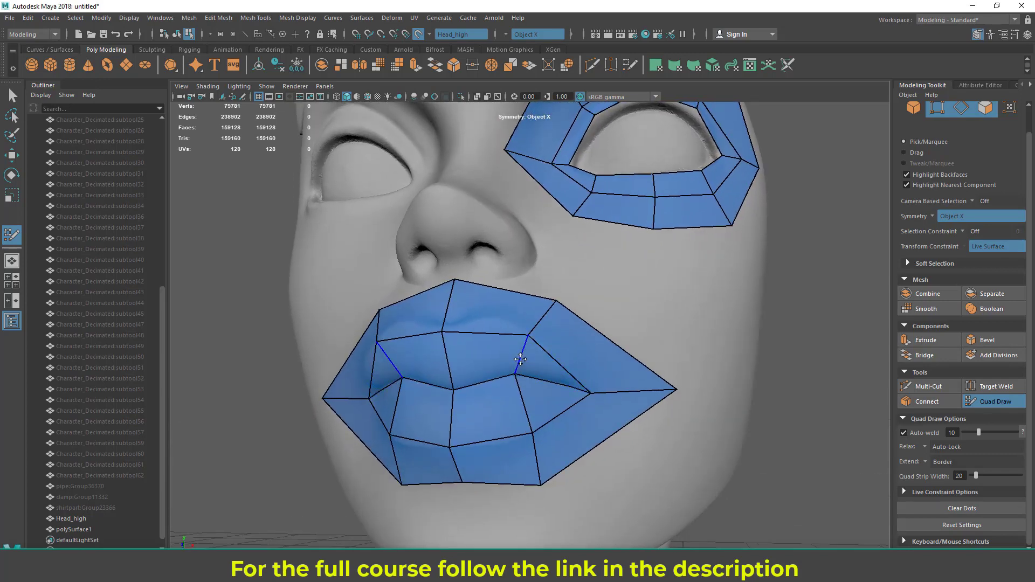
left_click_drag(521, 358, 543, 365)
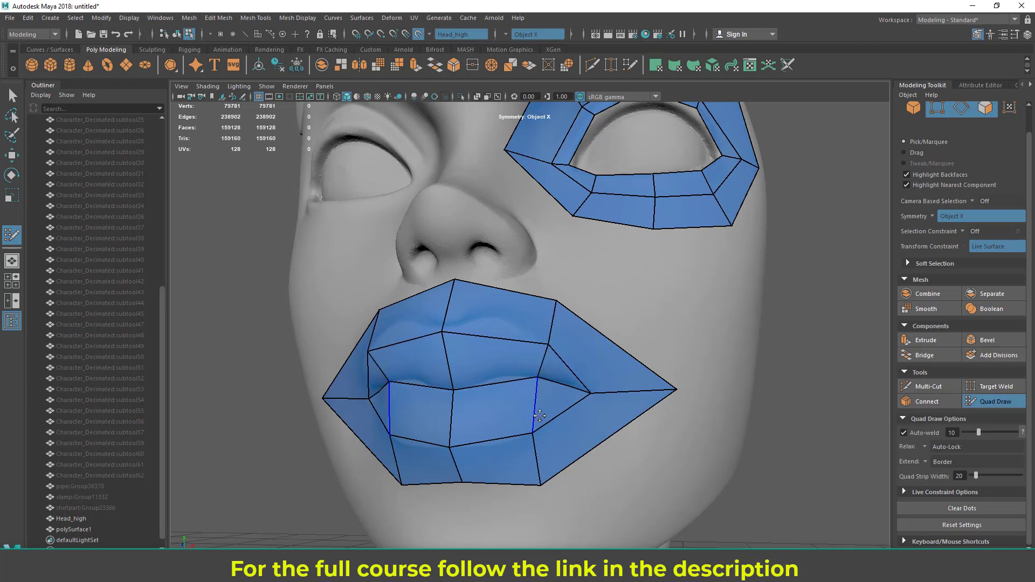
left_click_drag(533, 434, 543, 430)
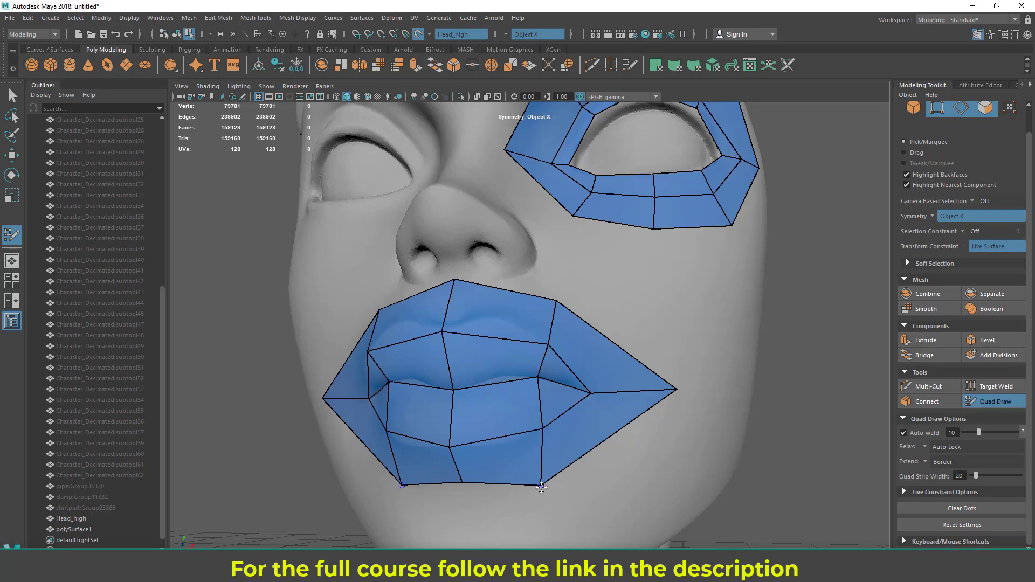
left_click_drag(541, 487, 558, 478)
Step: Insert a mirrored vertical edge loop on each side of the lips' centre line and round out the ring's upper outline
left_click_drag(512, 385, 531, 372, "alt")
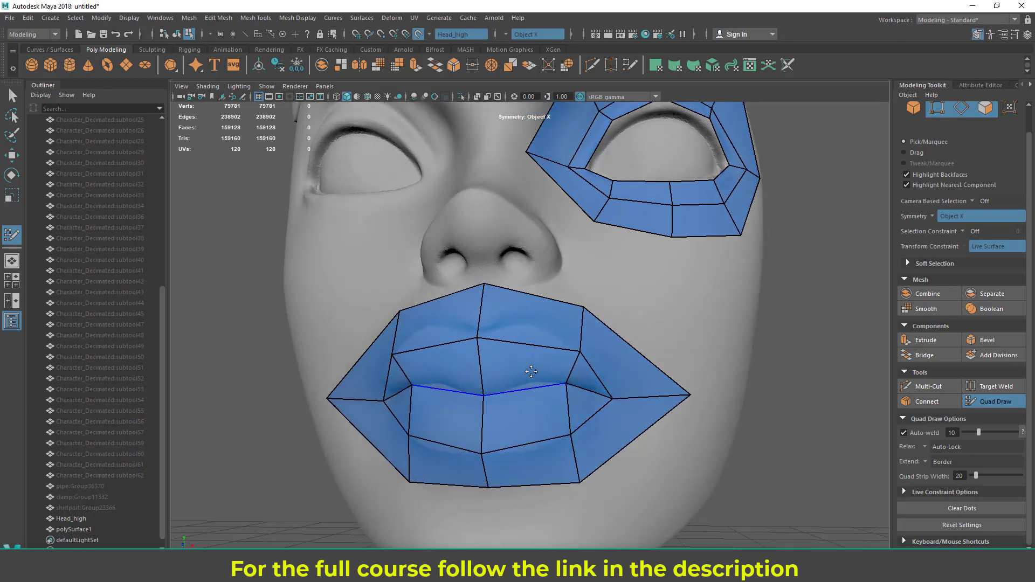
left_click_drag(532, 330, 553, 311, "alt")
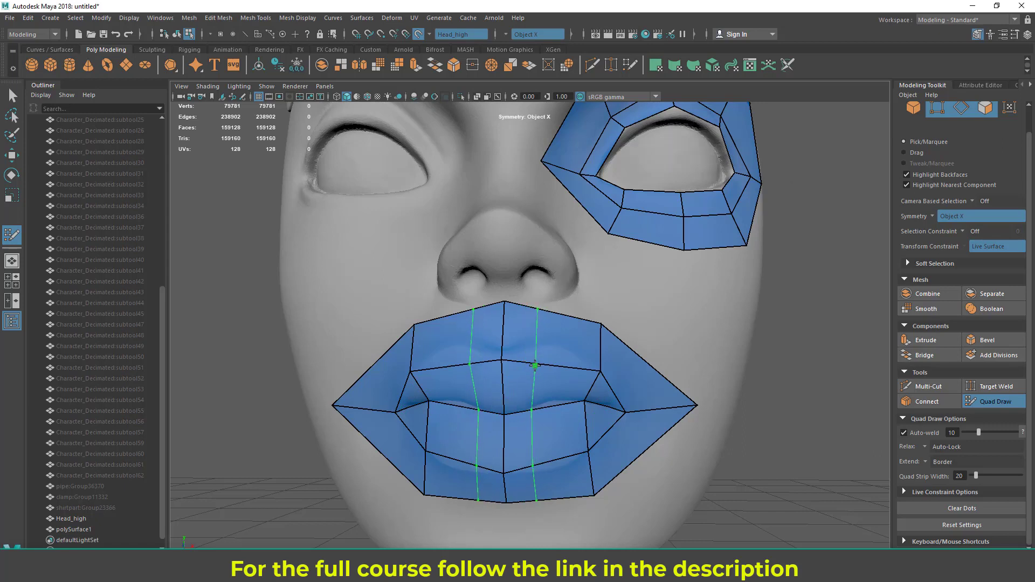
mouse_move(534, 365)
left_mouse_down("ctrl")
mouse_move(554, 369)
mouse_move(573, 346)
mouse_move(561, 367)
mouse_move(518, 357)
mouse_move(553, 346)
mouse_move(567, 306)
mouse_move(633, 332)
left_mouse_up("ctrl")
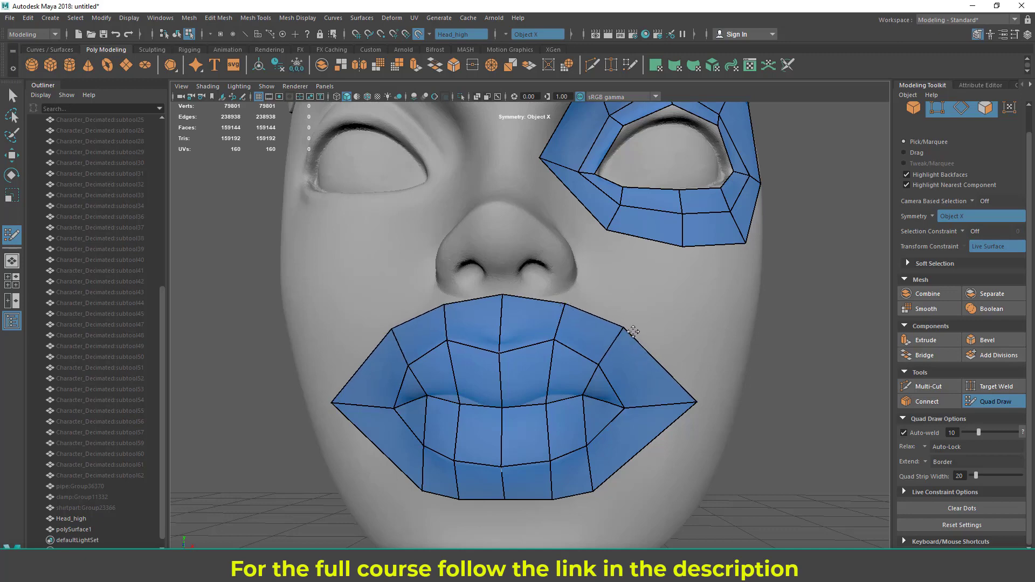
Step: Try to insert an edge loop around the lips, between the inner lip outline and the mouth line
scroll(560, 395, "down", 4)
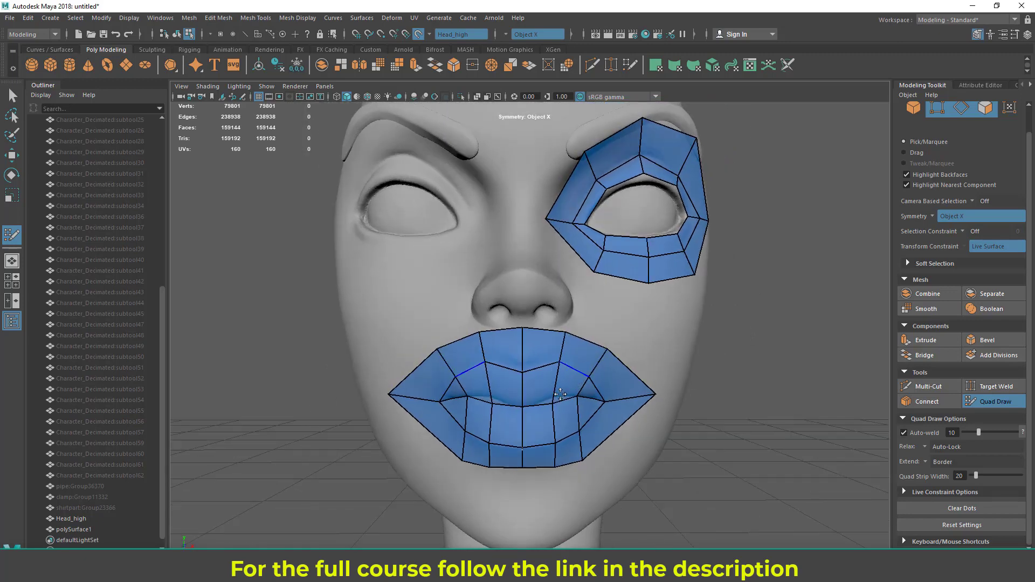
left_click_drag(636, 287, 531, 388, "alt")
scroll(580, 379, "up", 5)
middle_click_drag(535, 434, 542, 382, "alt")
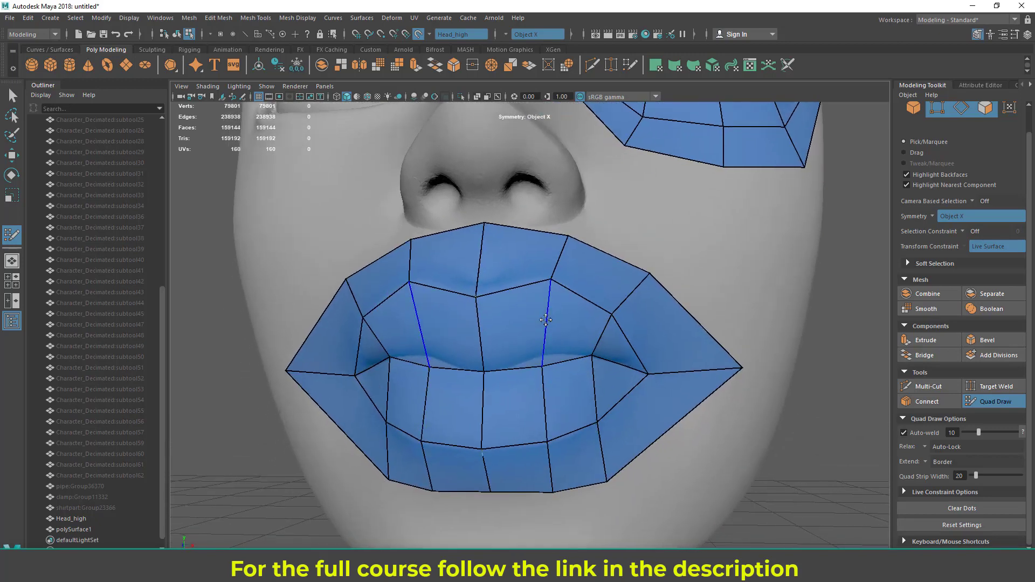
left_click(494, 335, "ctrl")
scroll(586, 391, "down", 5)
mouse_move(569, 387)
left_mouse_down("alt")
mouse_move(434, 379)
mouse_move(579, 375)
left_mouse_up("alt")
scroll(579, 375, "down", 5)
scroll(492, 419, "up", 6)
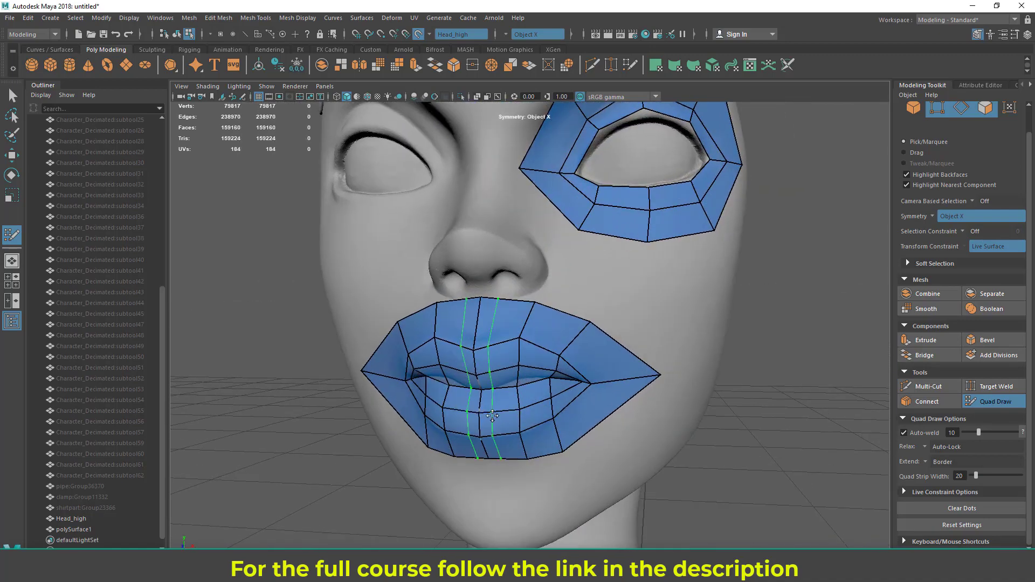
left_click_drag(646, 377, 533, 218, "alt")
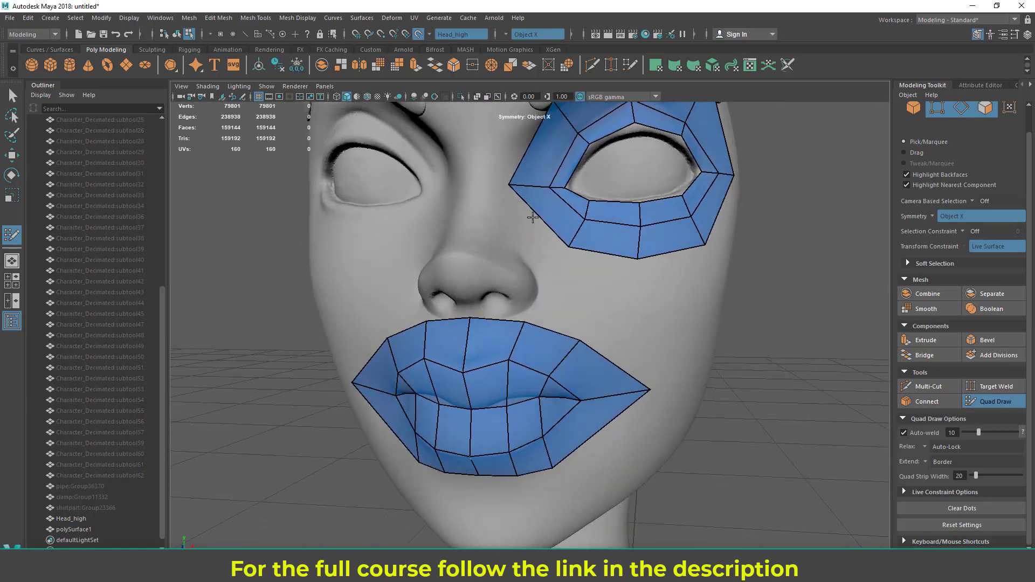
Step: Place mirrored dots beside the bridge of the nose, above the nostril and on the cheek below the eye loop
left_click_drag(704, 348, 621, 353, "alt")
left_click_drag(609, 269, 545, 334, "alt")
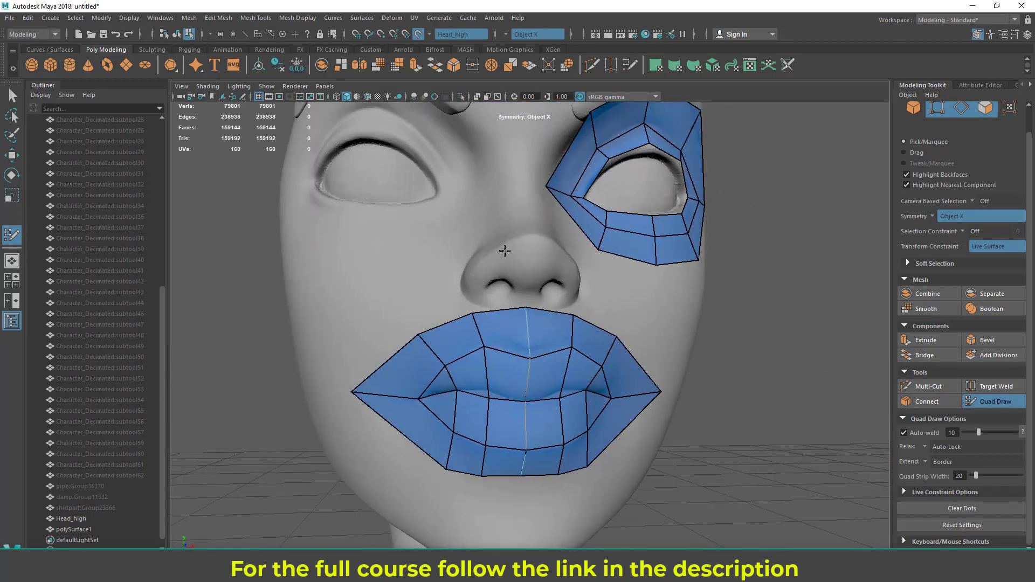
left_click_drag(576, 292, 528, 320, "alt")
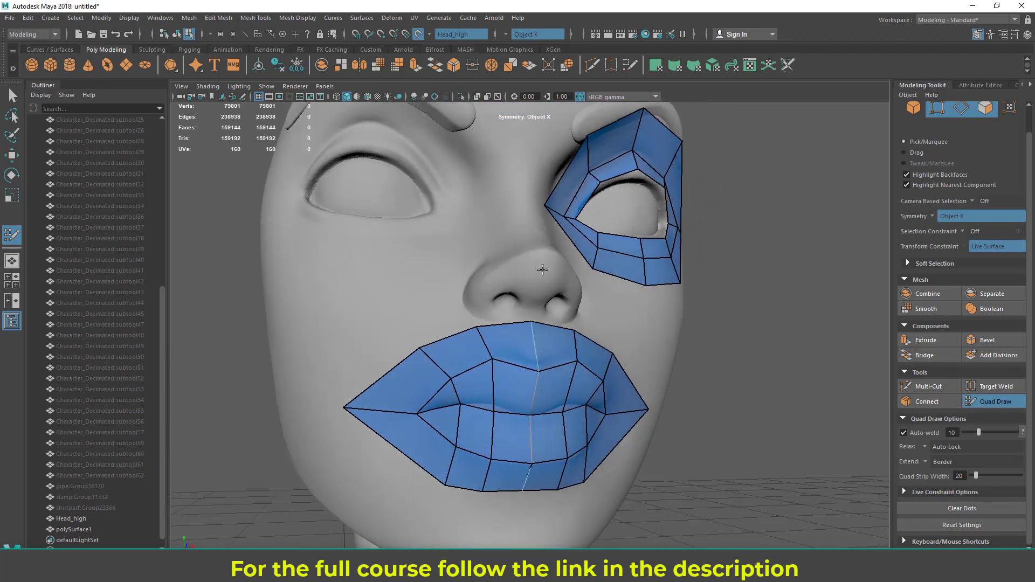
left_click_drag(554, 269, 450, 207, "alt")
left_click_drag(507, 305, 534, 302, "alt")
scroll(539, 307, "down", 5)
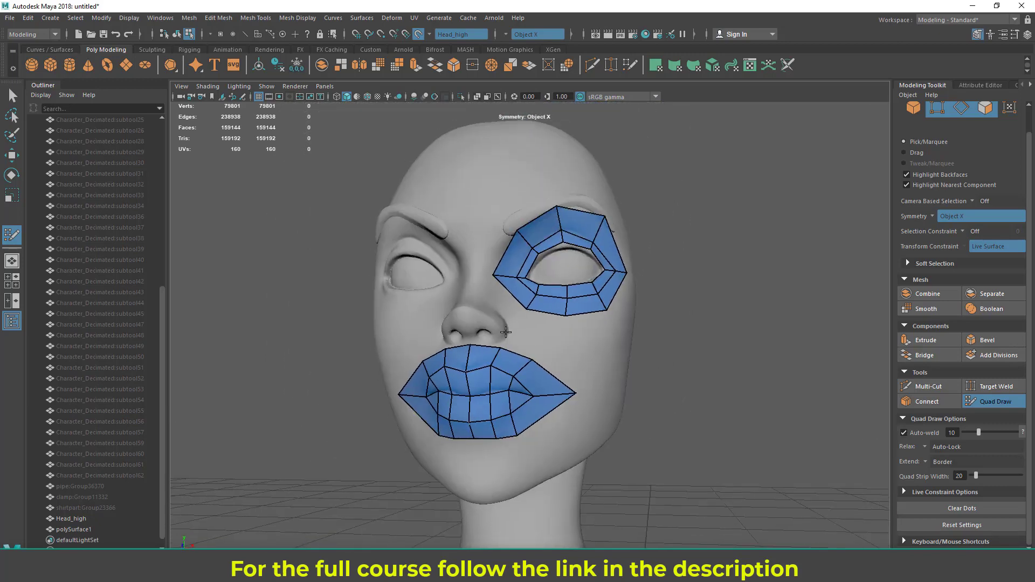
left_click_drag(701, 335, 661, 363, "alt")
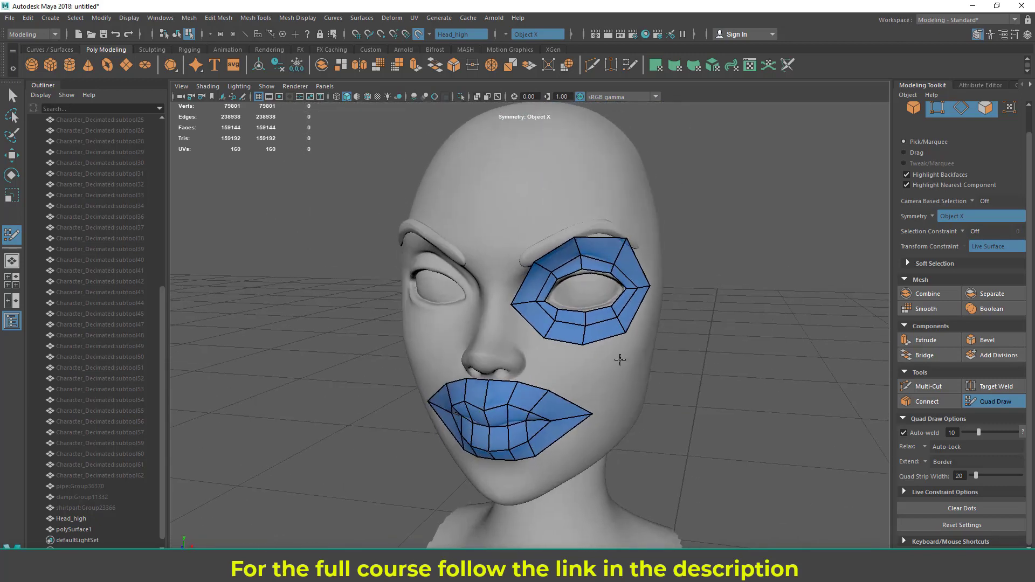
scroll(636, 409, "up", 5)
left_click_drag(584, 363, 496, 316, "alt")
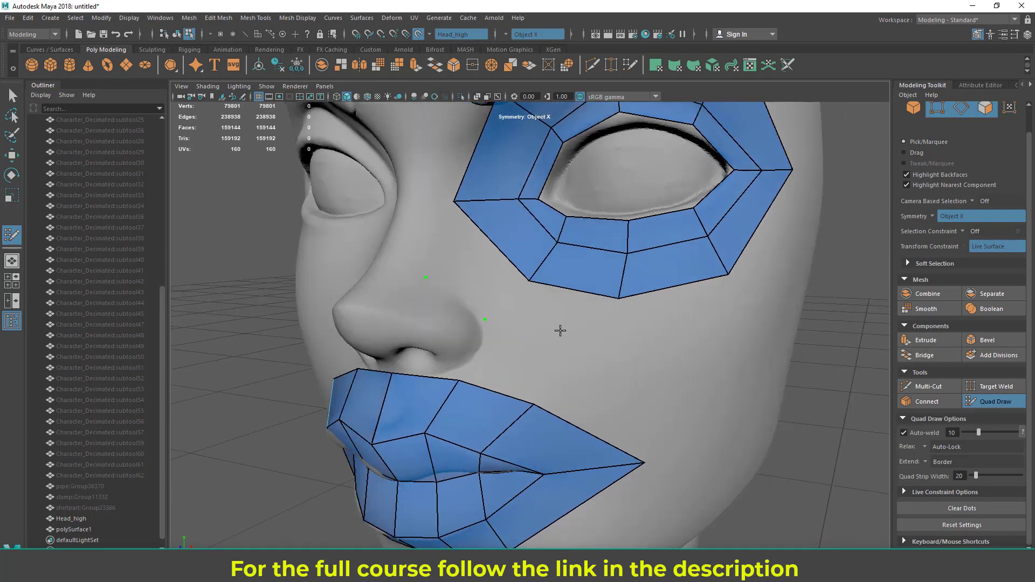
left_click_drag(560, 331, 572, 321, "alt")
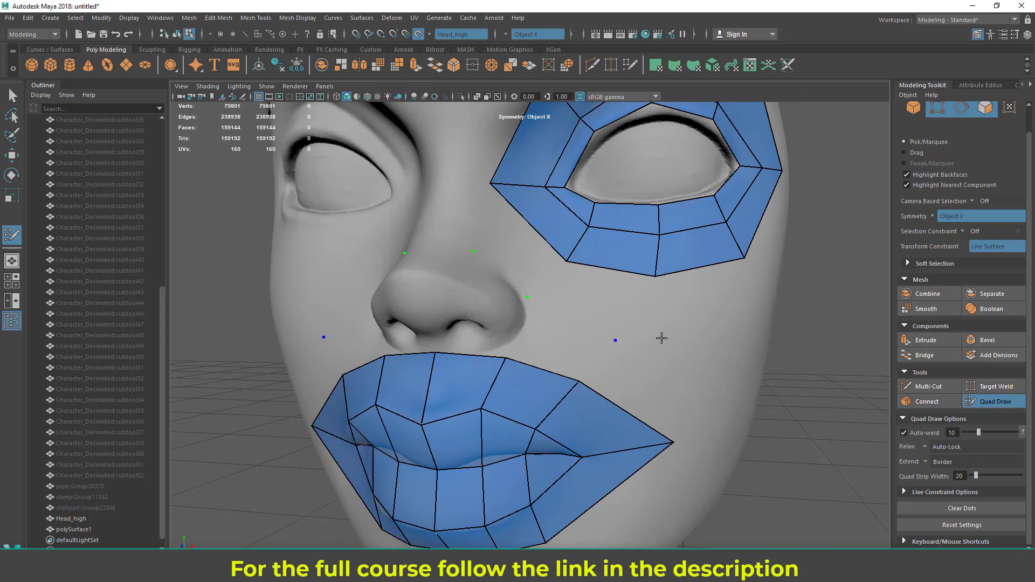
Step: Place two parallel columns of mirrored dots down the cheek, curving outside the mouth corner towards the jaw
scroll(661, 338, "down", 5)
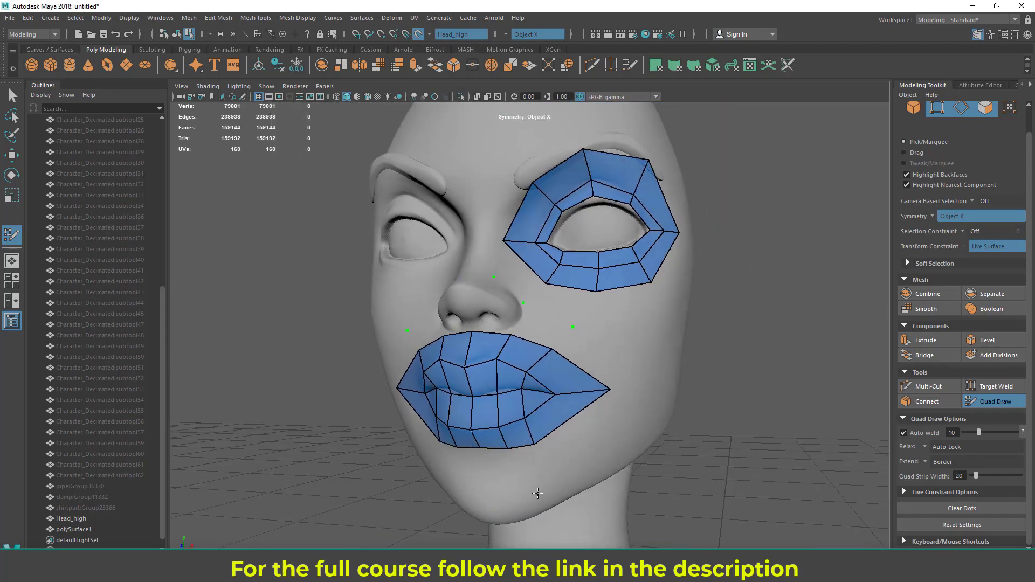
scroll(605, 352, "up", 4)
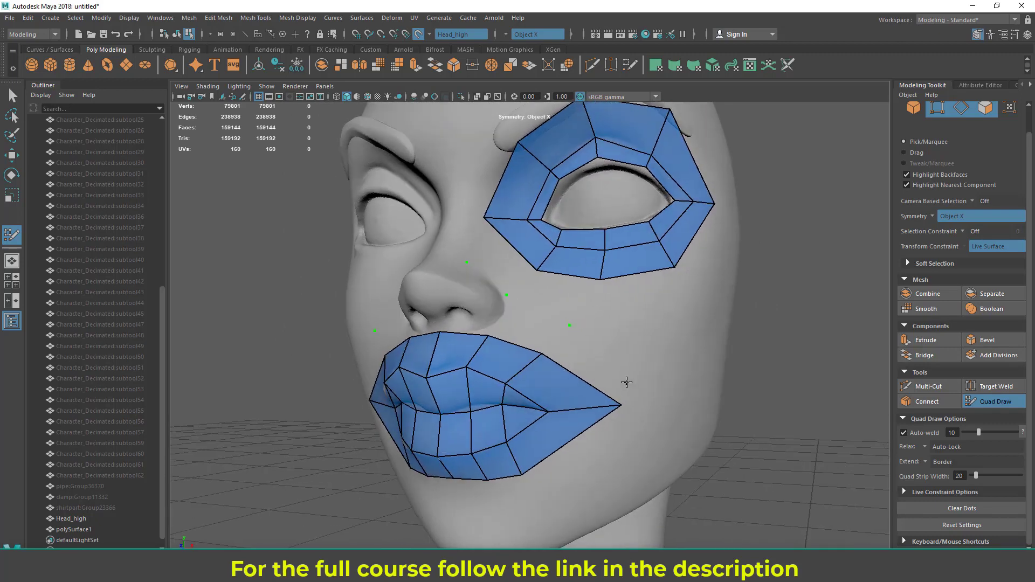
left_click_drag(649, 414, 552, 438, "alt")
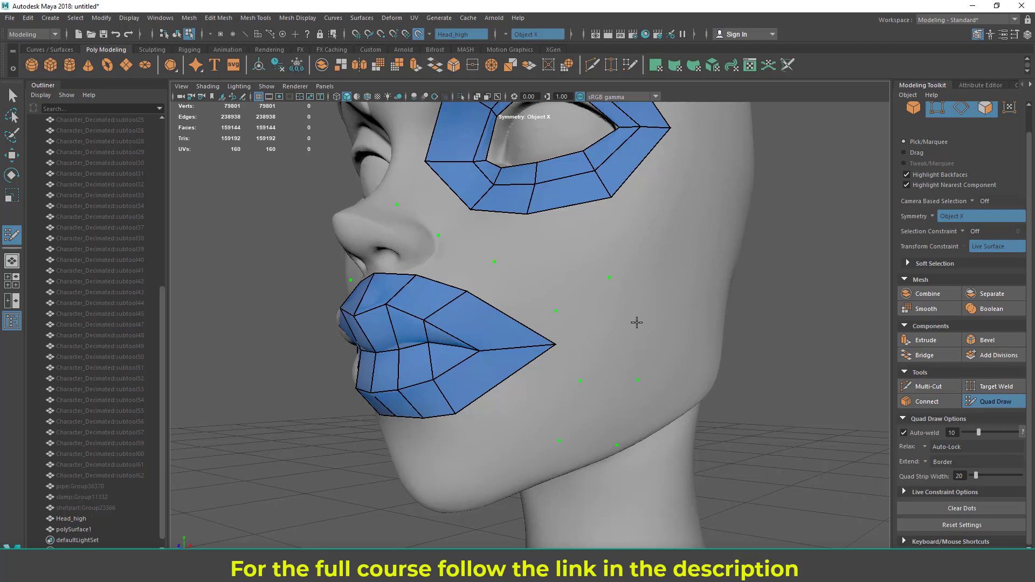
Step: Fill three quads in a strip from the eye loop's inner corner, past the nostril and diagonally onto the cheek
left_click_drag(665, 331, 654, 319, "alt")
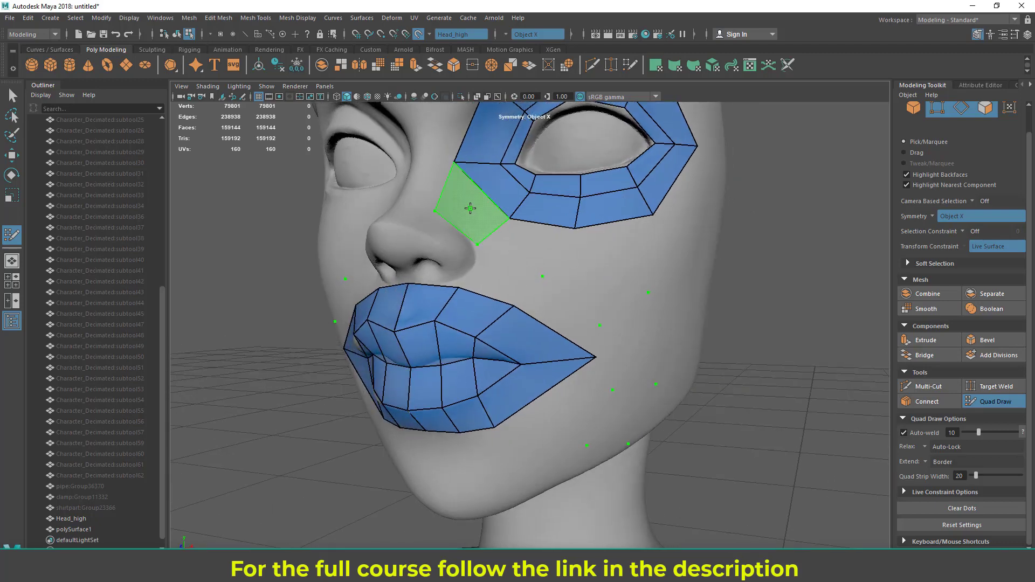
left_click(534, 250, "shift")
left_click_drag(532, 248, 469, 210)
left_click(527, 244, "shift")
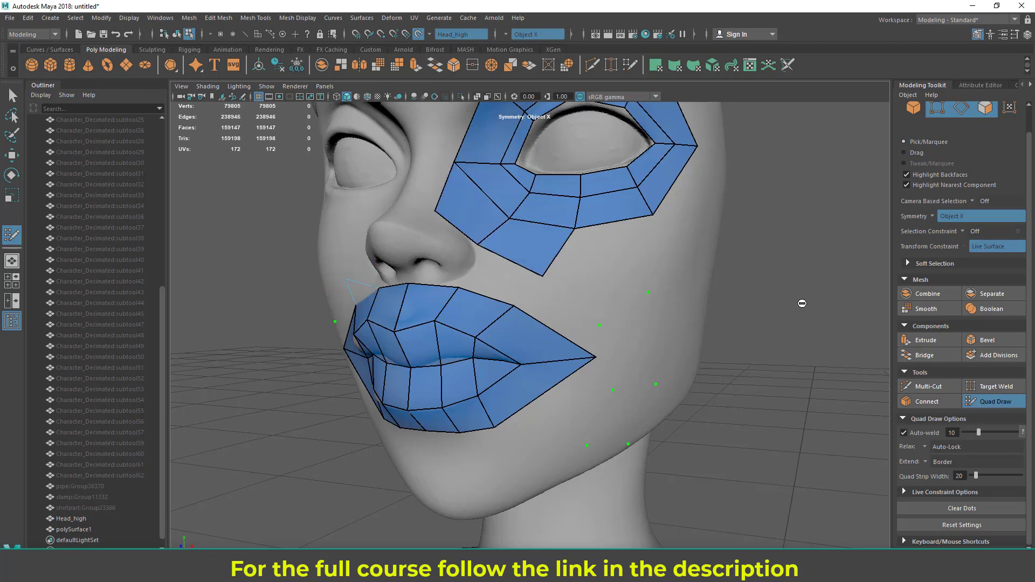
left_click_drag(767, 288, 674, 278, "alt")
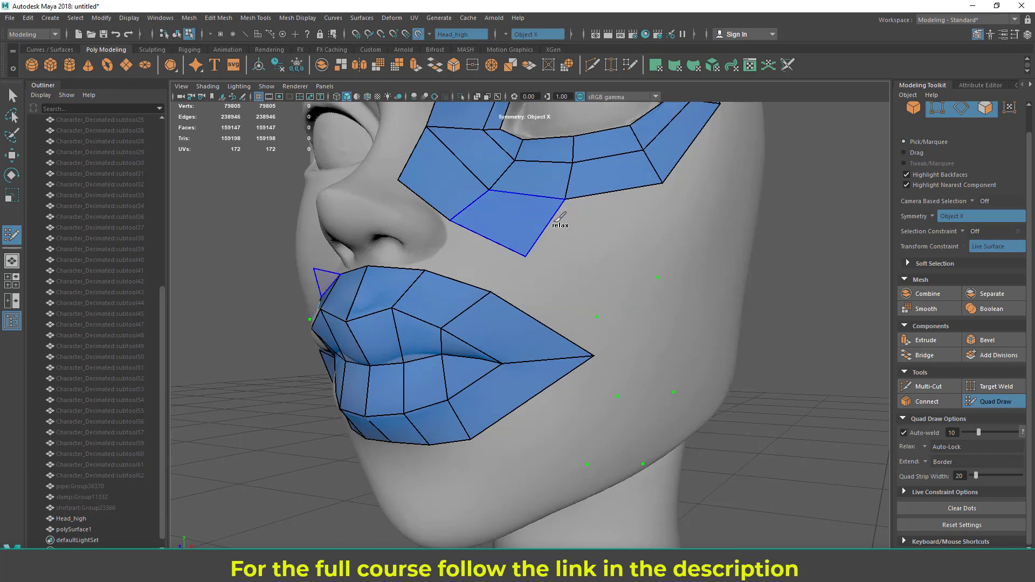
left_click(596, 251, "shift")
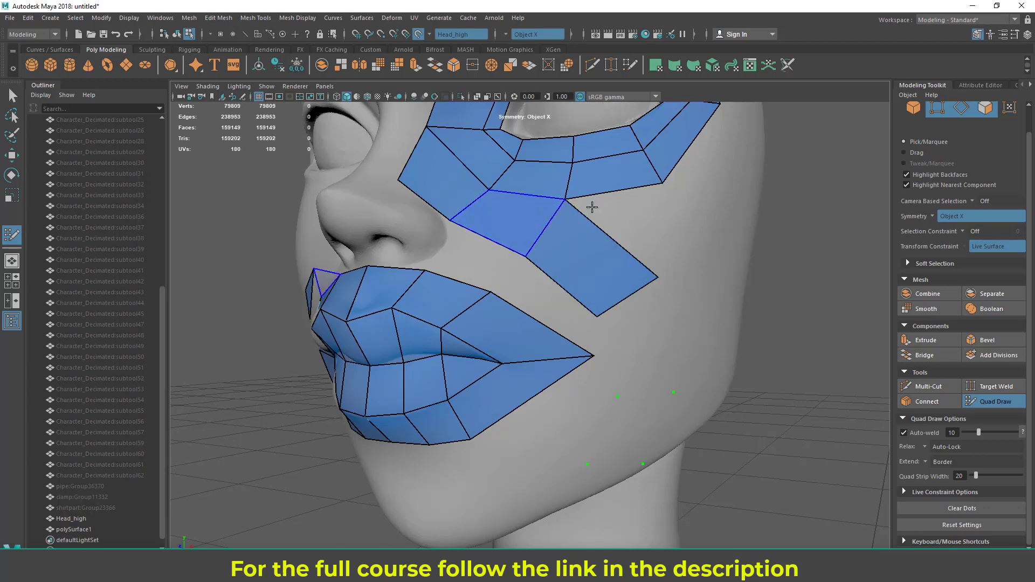
Step: Pull the mouth ring's outer corner in towards the lips and fill two more quads down the cheek strip to the jaw
left_click_drag(488, 190, 620, 208, "alt")
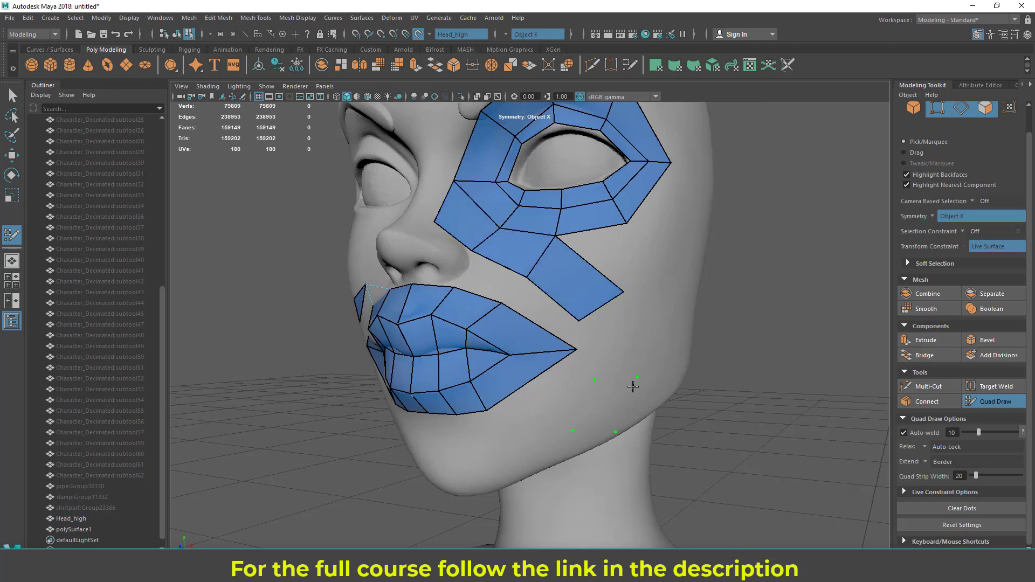
scroll(629, 348, "up", 2)
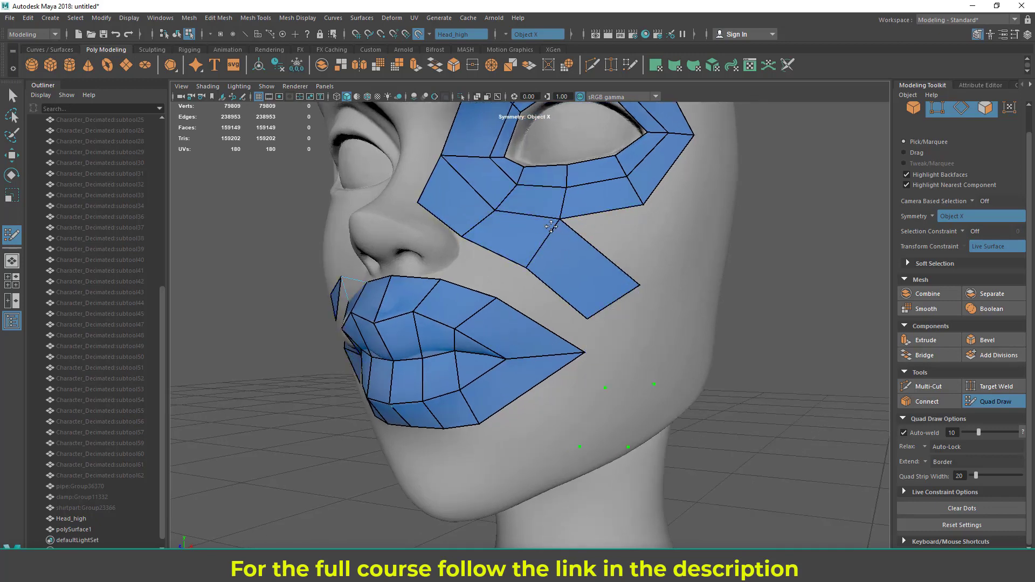
left_click_drag(642, 368, 620, 358, "alt")
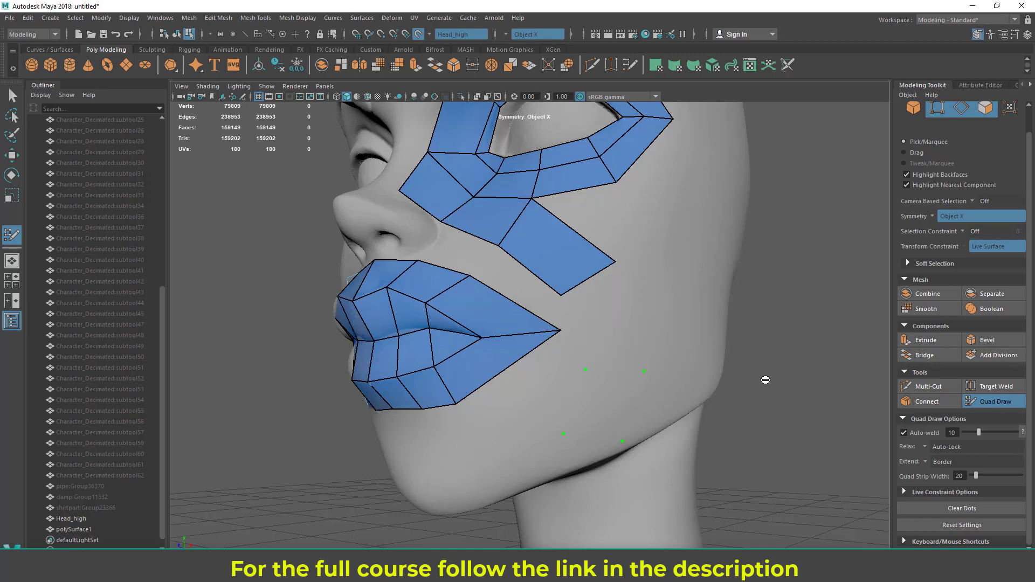
left_click_drag(741, 368, 711, 365, "alt")
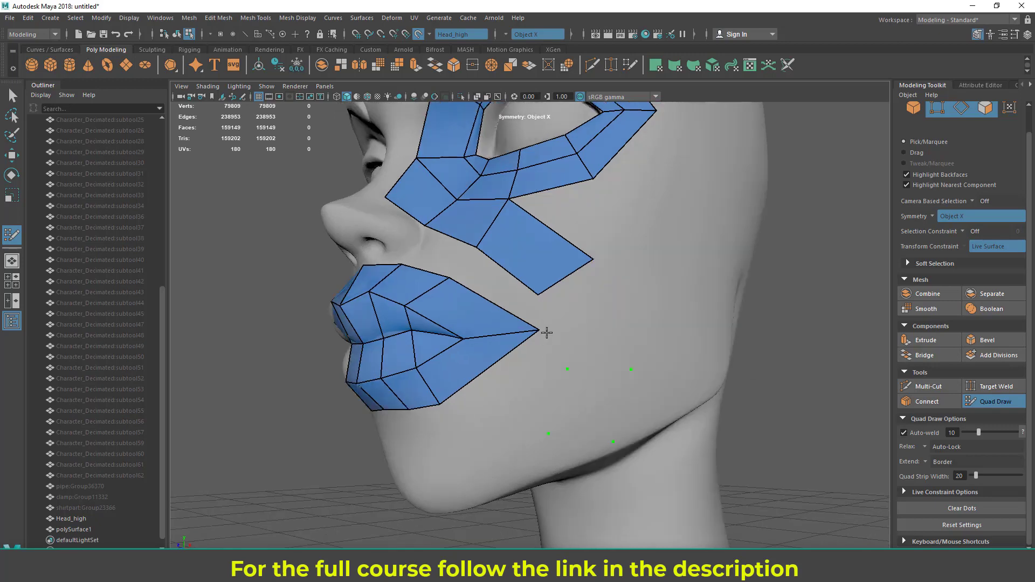
left_click_drag(538, 329, 502, 335)
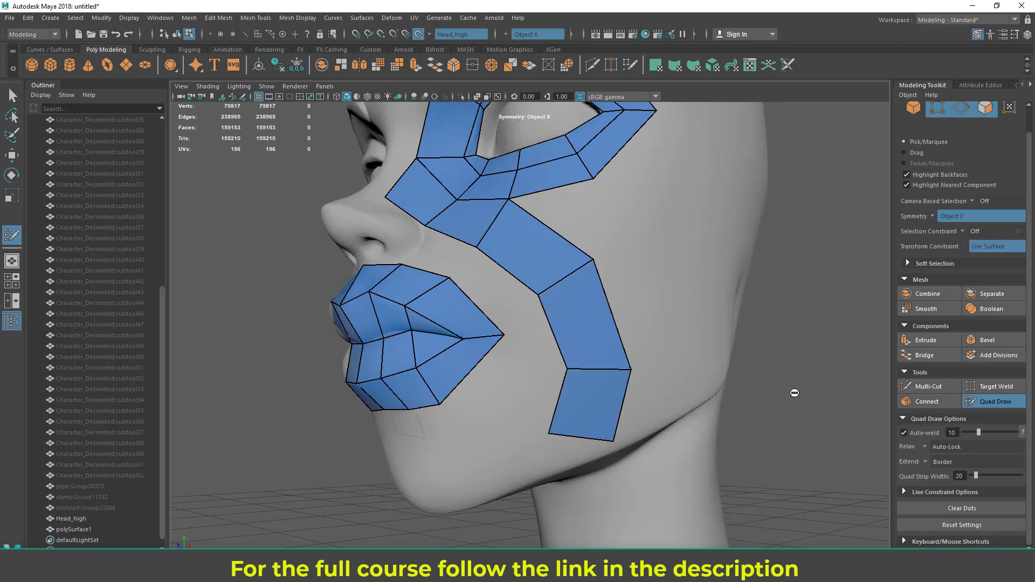
Step: Inspect the mirrored cheek strip on both sides of the face and turn symmetry off
left_click_drag(795, 393, 791, 389, "alt")
right_click_drag(792, 389, 571, 386, "alt")
left_click_drag(572, 386, 593, 383, "alt")
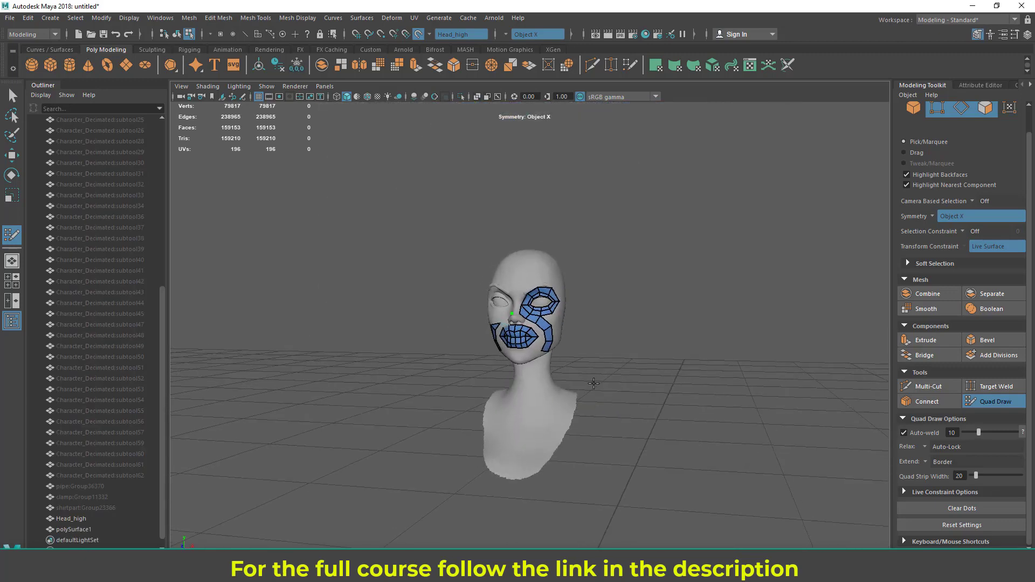
right_click_drag(593, 383, 695, 377, "alt")
left_click_drag(622, 377, 706, 373, "alt")
right_click_drag(378, 351, 439, 348, "alt")
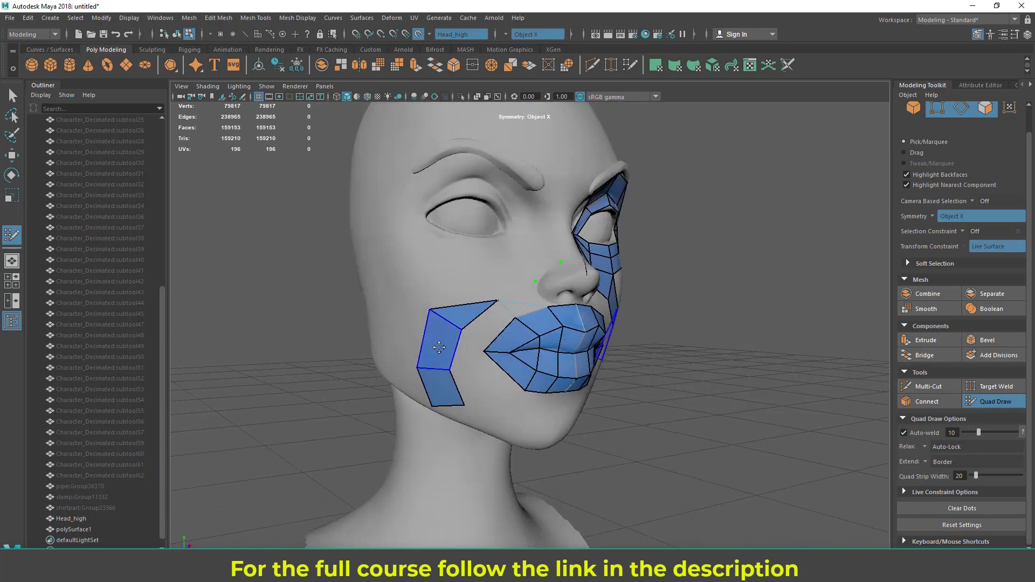
left_click_drag(494, 384, 602, 309, "alt")
left_click_drag(538, 298, 381, 346, "alt")
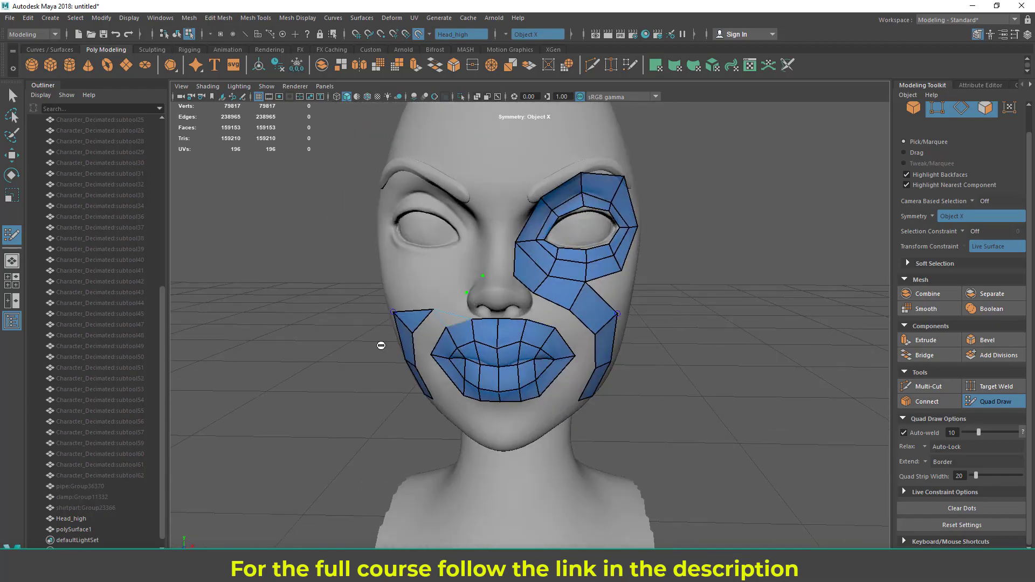
left_click_drag(524, 310, 488, 302, "alt")
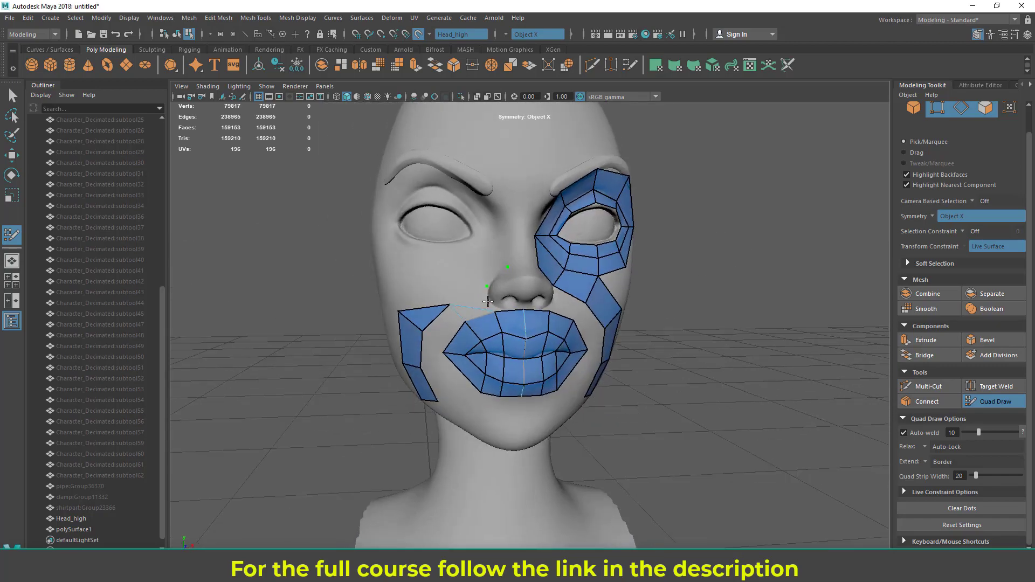
left_click(933, 218)
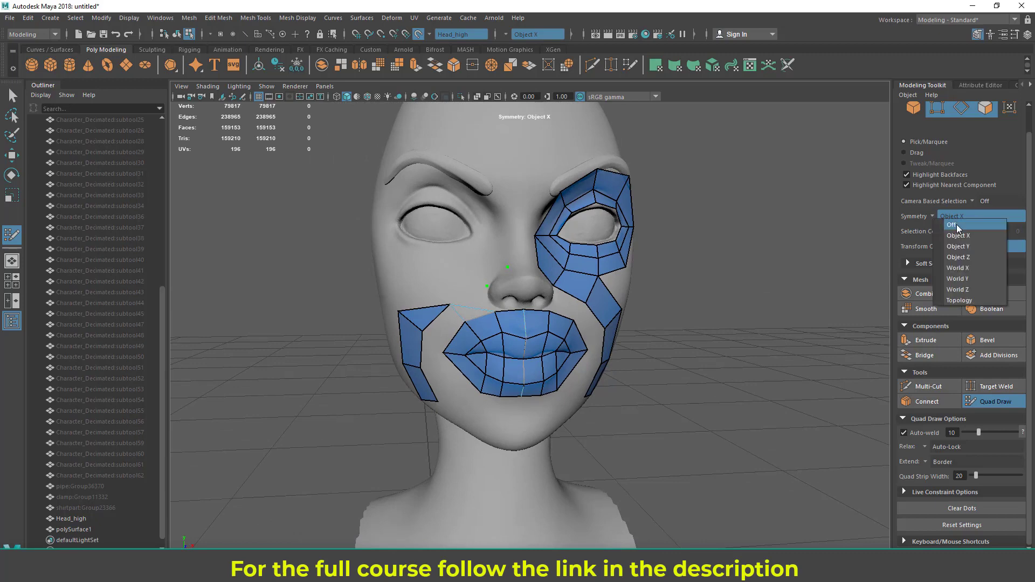
left_click(952, 226)
Step: Set Quad Draw's Extend mode to Edge at the lower end of the cheek strip
left_click_drag(582, 357, 522, 187, "alt")
mouse_move(596, 329)
left_mouse_down("alt")
mouse_move(546, 316)
mouse_move(606, 322)
left_mouse_up("alt")
left_click_drag(427, 368, 547, 389, "alt")
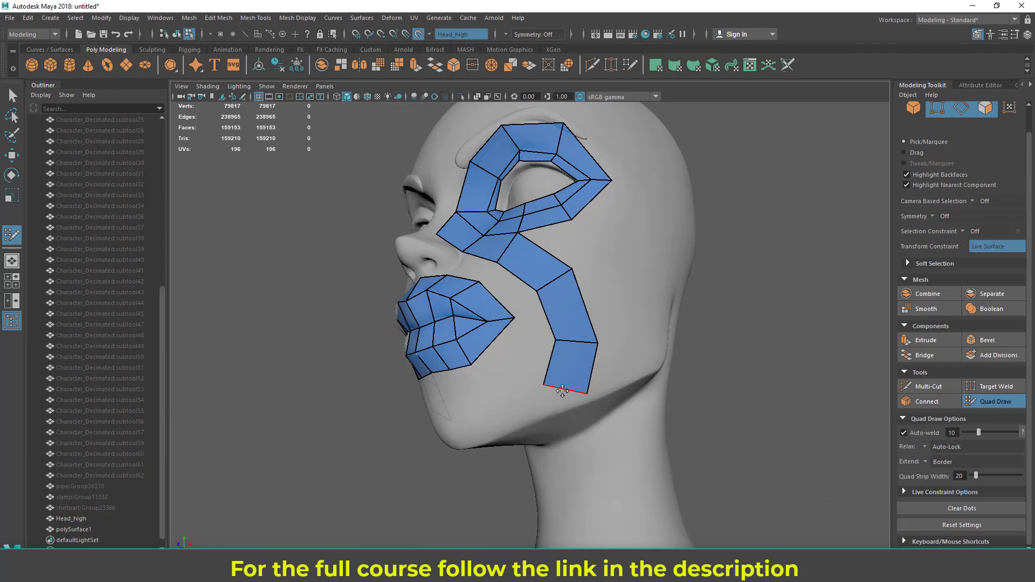
key("Tab")
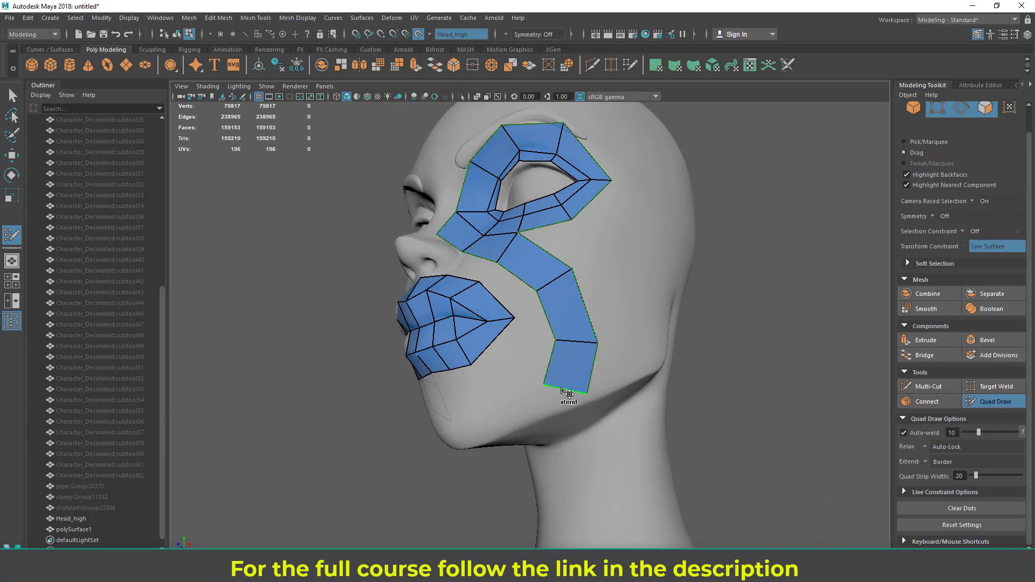
right_click_drag(561, 389, 512, 405, "ctrl+shift")
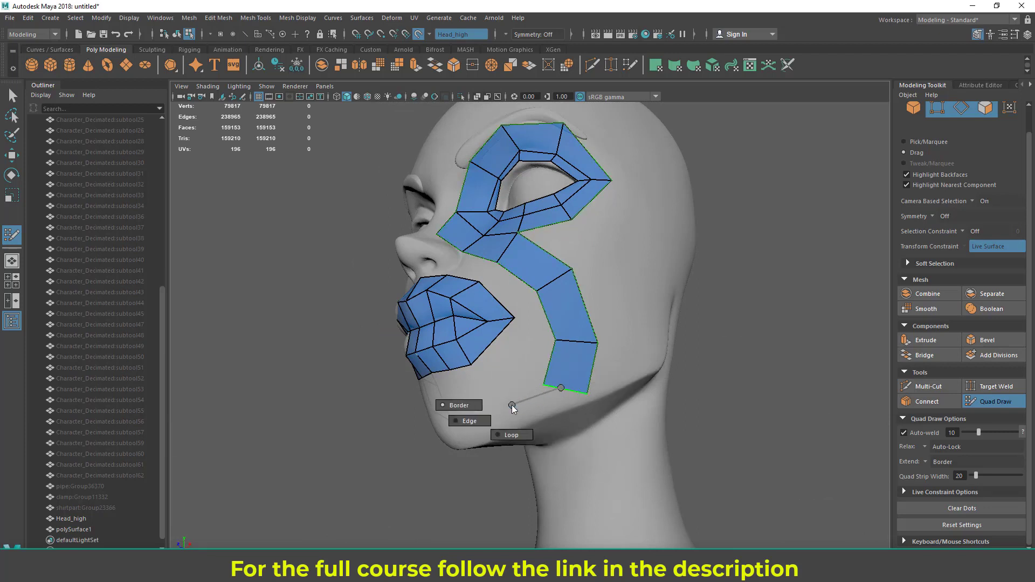
right_click_drag(460, 429, 461, 429, "ctrl+shift")
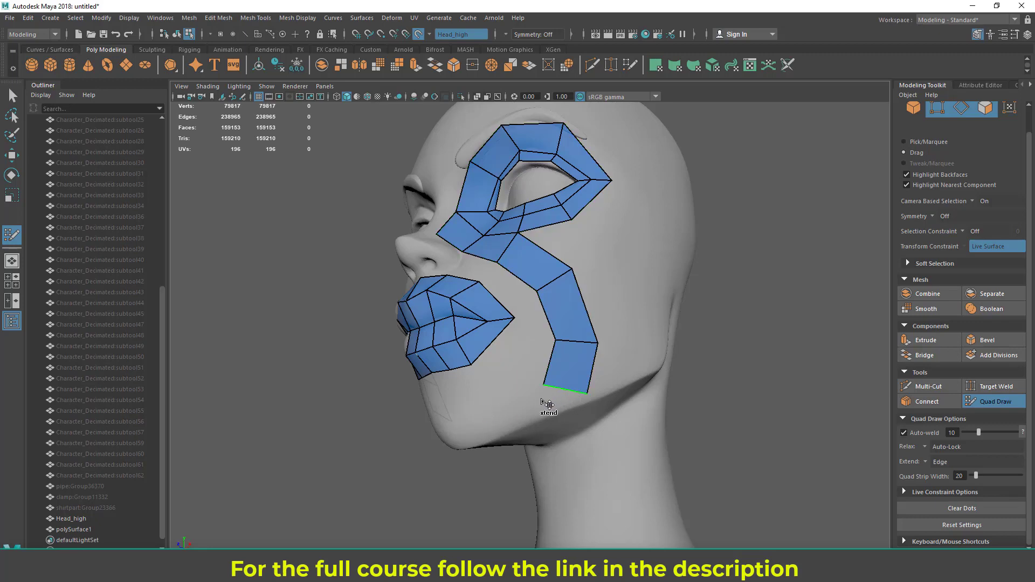
Step: Extend the cheek strip's lower edge by two quads along the jaw to the chin and straighten the edge between them
left_click_drag(564, 390, 460, 426)
key("Tab")
left_click_drag(571, 446, 459, 411, "alt")
left_click_drag(585, 447, 509, 359, "alt")
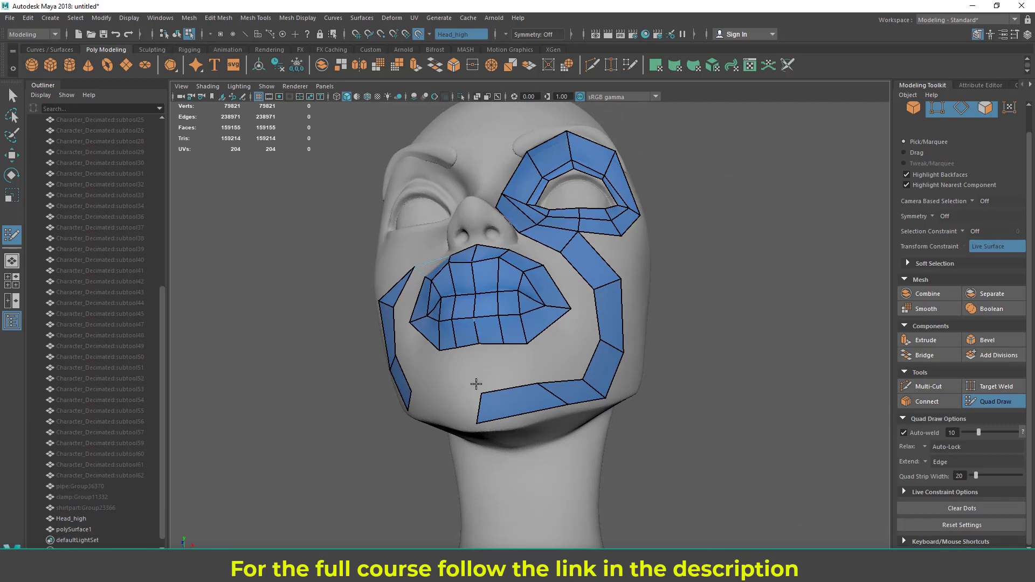
left_click_drag(547, 415, 541, 417)
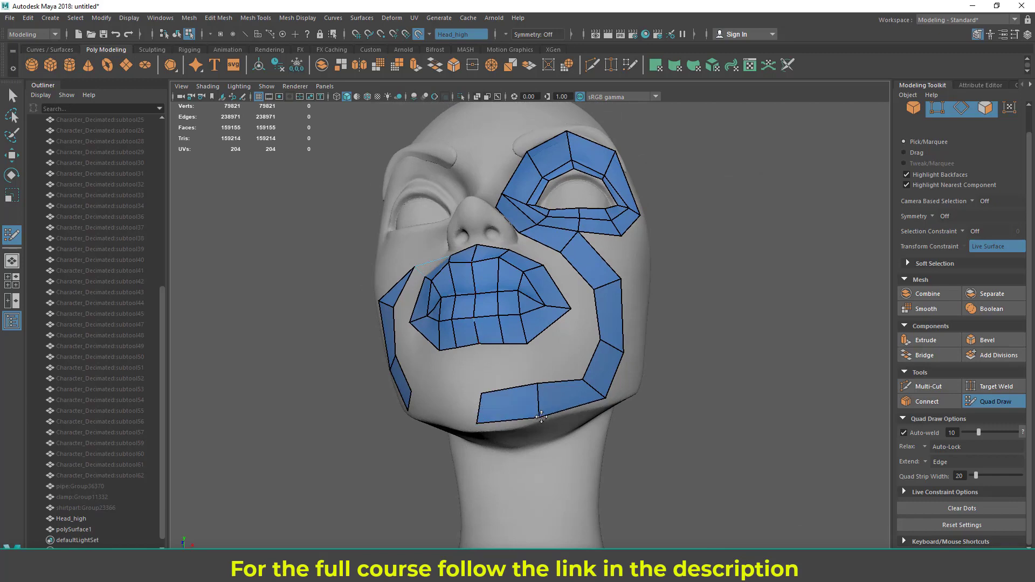
mouse_move(592, 396)
left_mouse_down("alt")
mouse_move(553, 400)
mouse_move(585, 409)
left_mouse_up("alt")
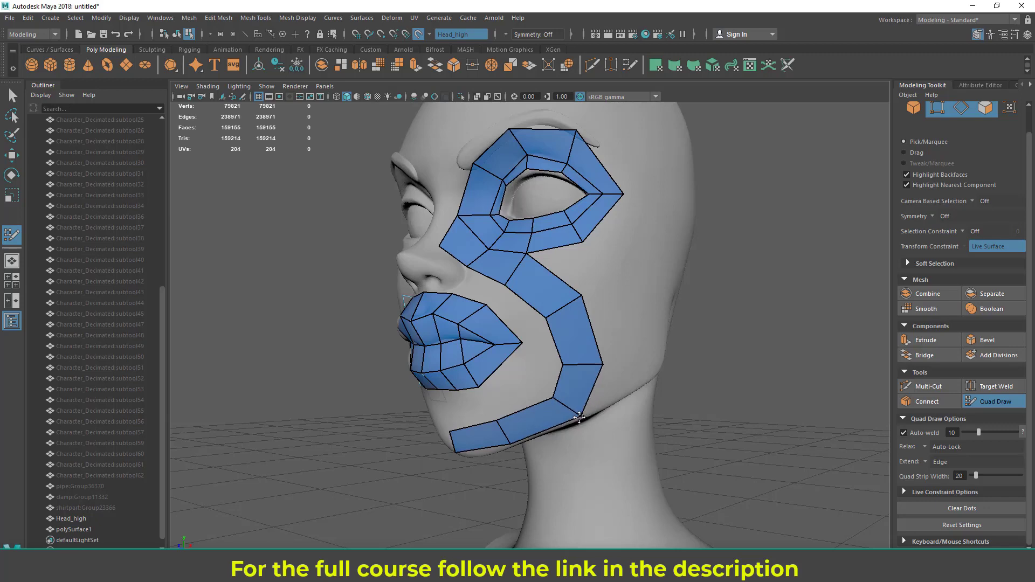
Step: Fill two quads between the mouth ring's upper outer edges and the cheek strip, from beside the nostril to the mouth corner
scroll(576, 402, "down", 5)
left_click_drag(463, 248, 508, 271, "alt")
left_click_drag(467, 358, 416, 353, "alt")
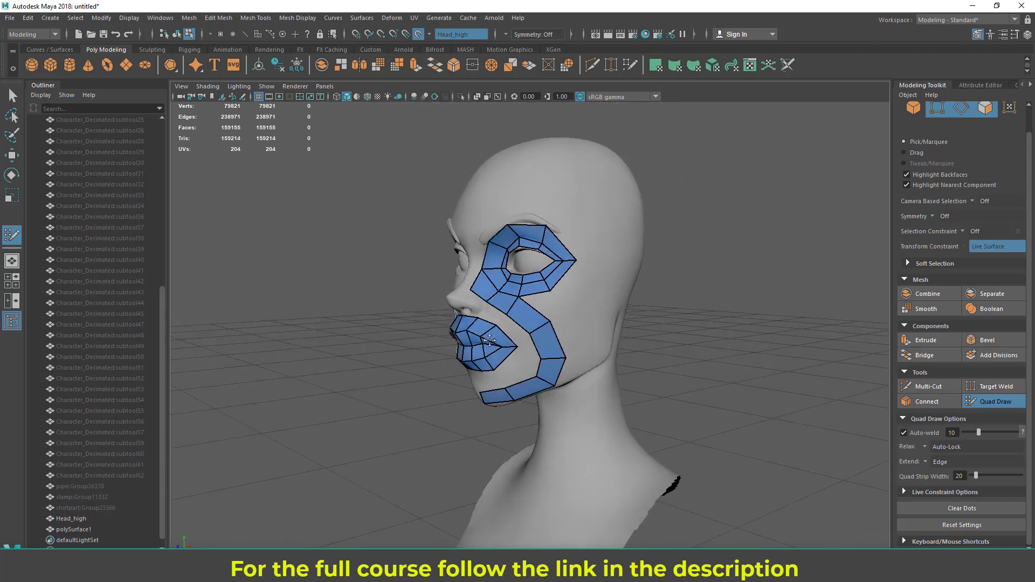
scroll(523, 345, "up", 4)
left_click_drag(523, 345, 583, 353, "alt")
scroll(580, 361, "up", 4)
middle_click_drag(581, 362, 569, 371, "alt")
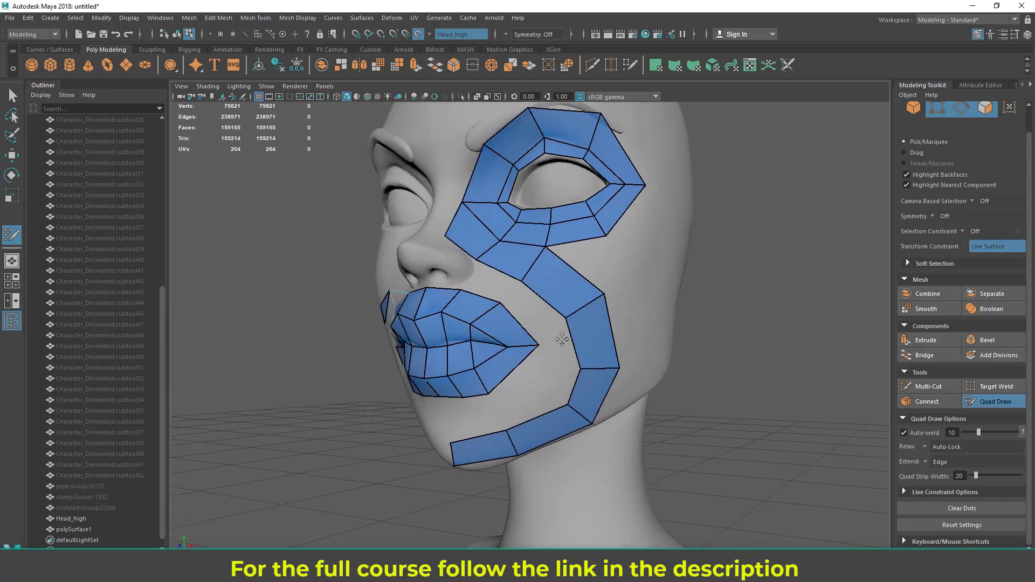
left_click_drag(554, 342, 504, 277, "alt")
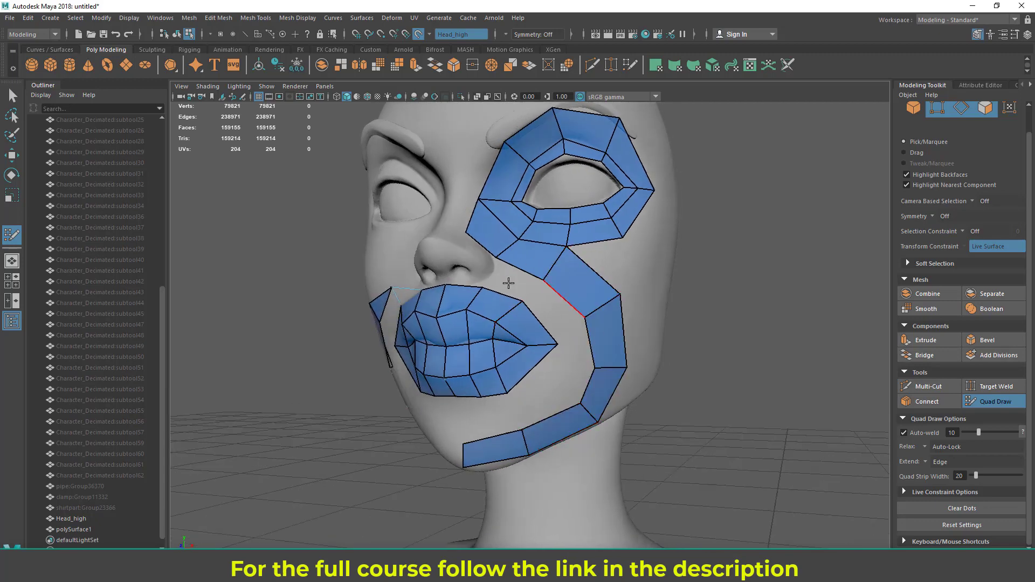
scroll(556, 346, "up", 2)
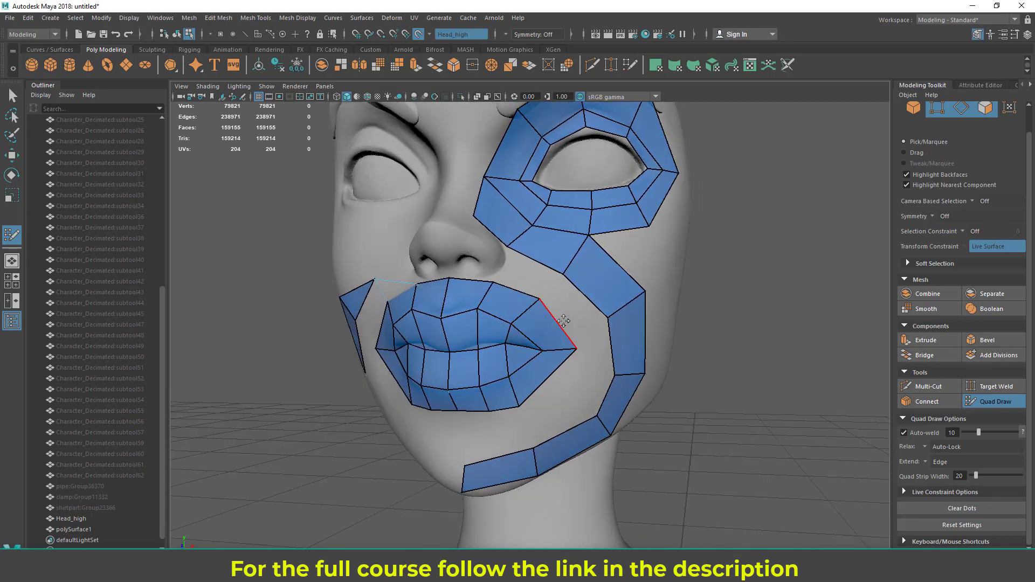
key("shift")
left_click(586, 298, "shift")
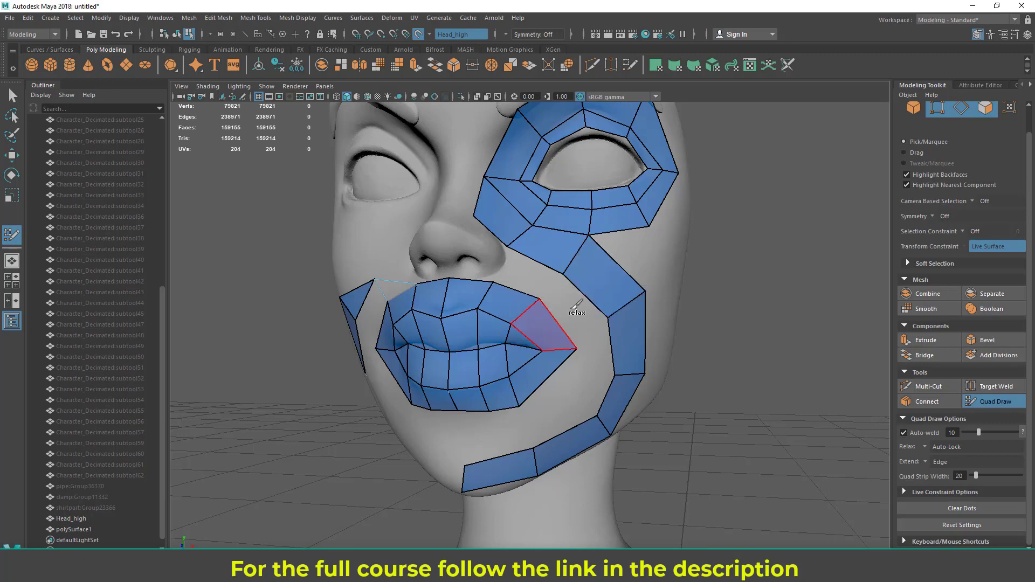
left_click(525, 313, "shift")
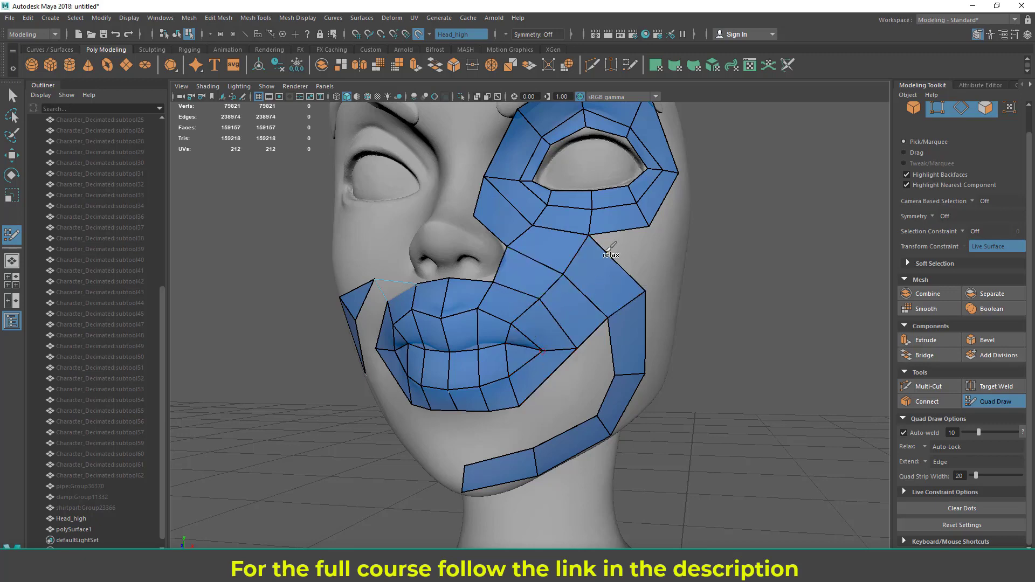
Step: Adjust the vertices around the mouth corner and cheek strip, and fill the quad between the mouth corner and the strip
mouse_move(630, 345)
left_mouse_down("alt")
mouse_move(655, 349)
mouse_move(642, 351)
left_mouse_up("alt")
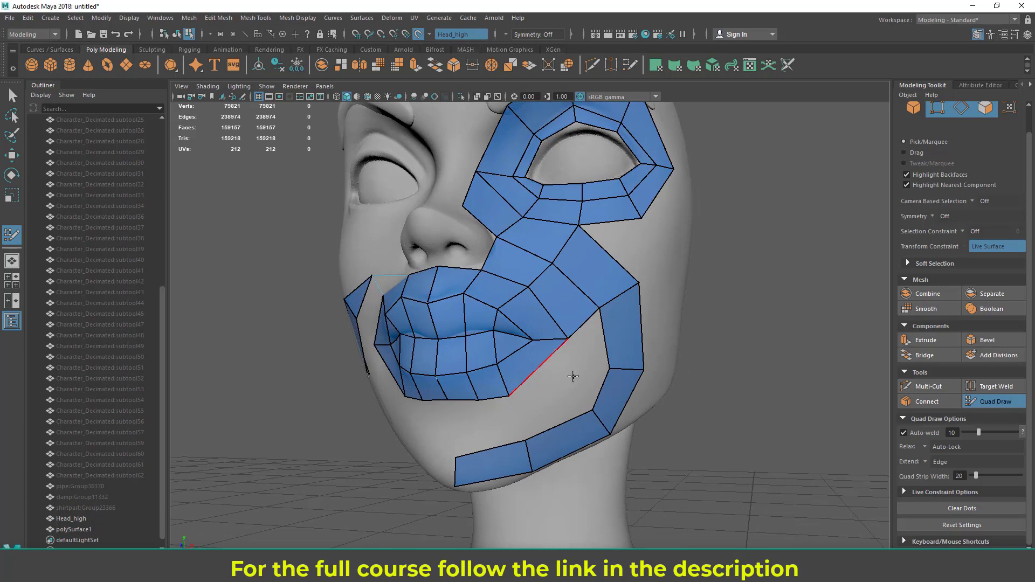
left_click_drag(608, 369, 609, 376)
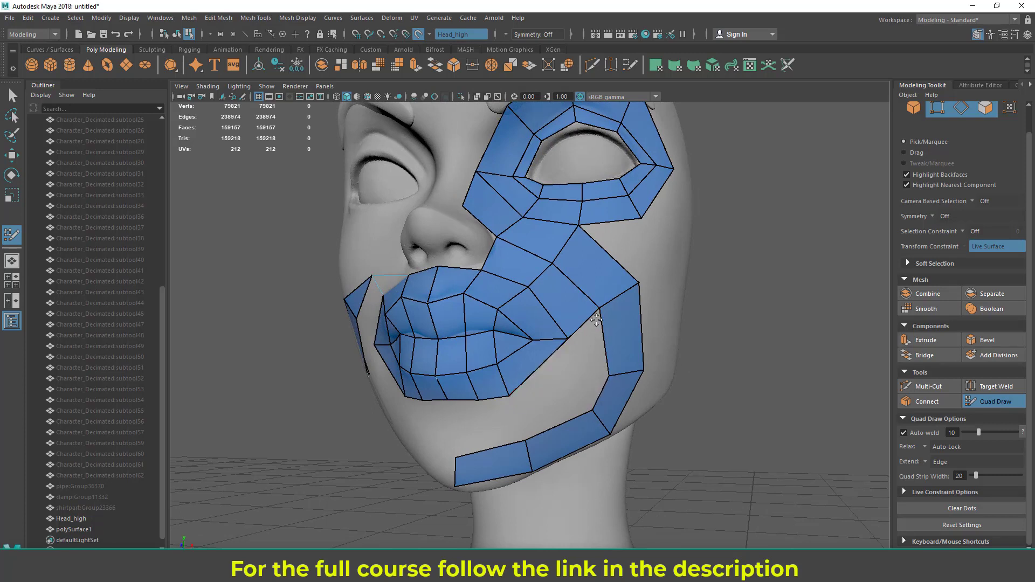
left_click_drag(601, 315, 569, 343)
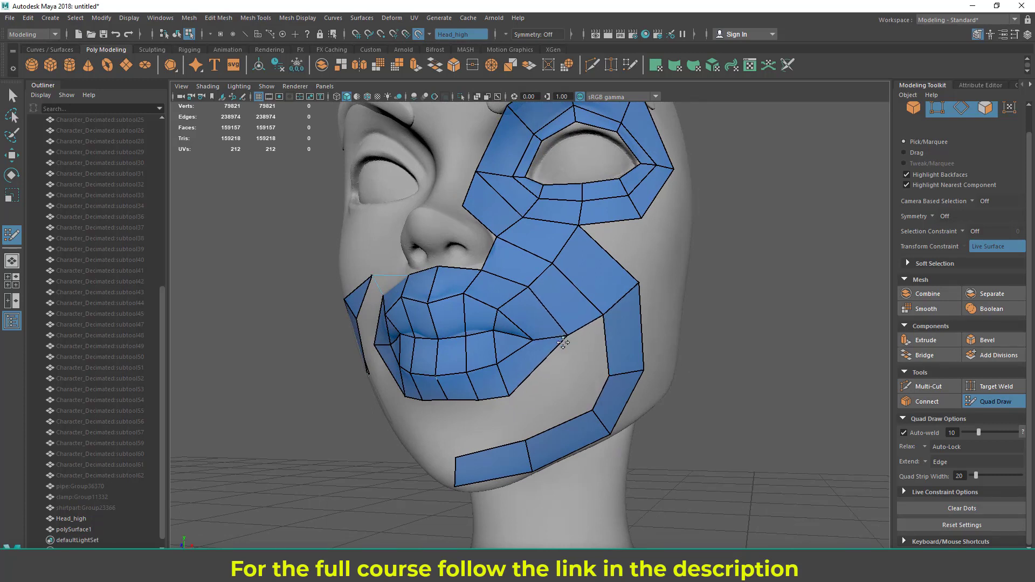
left_click_drag(510, 394, 525, 379)
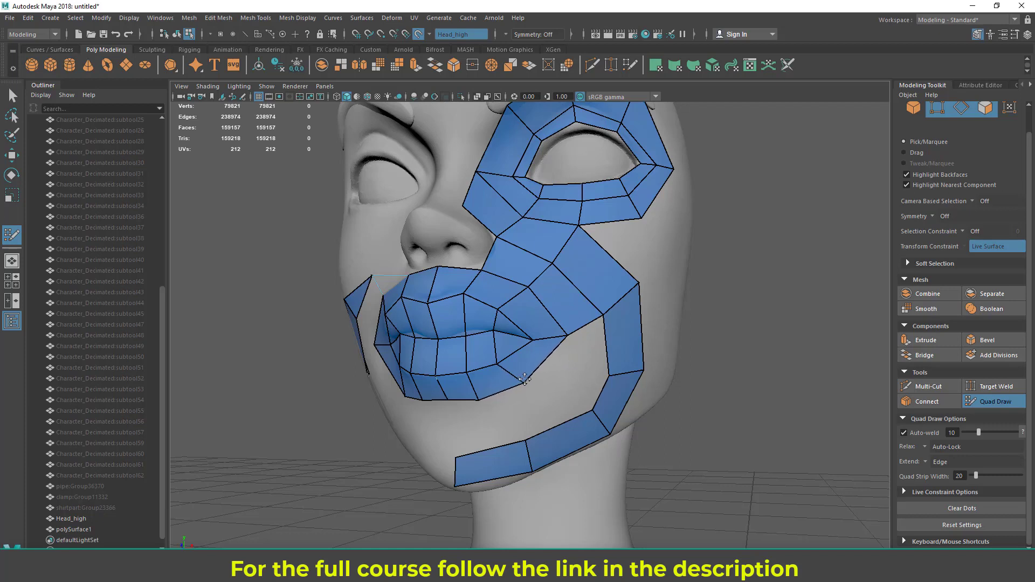
left_click(575, 356, "shift")
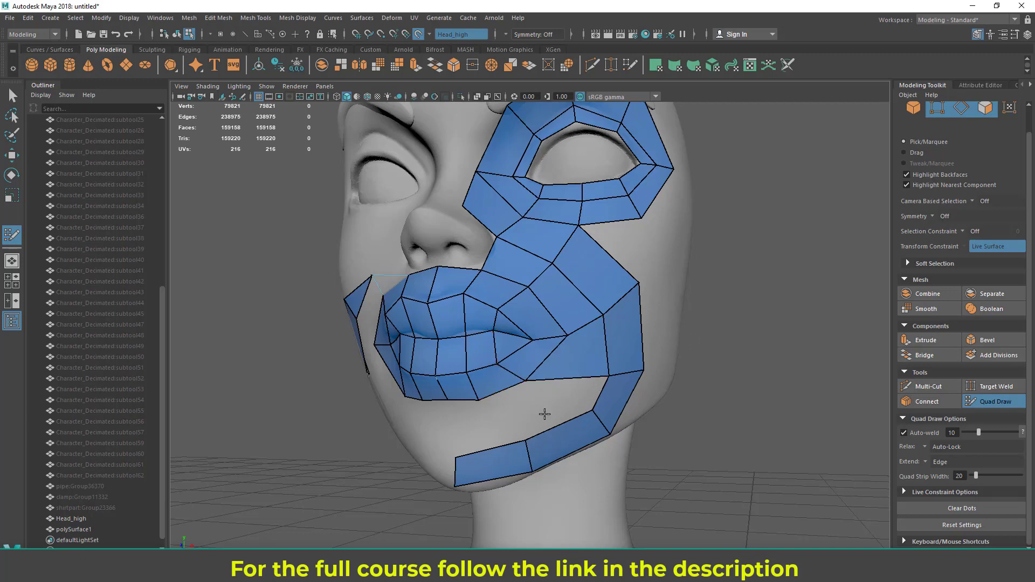
Step: Shift the strip's jaw corner edge towards the chin and fill a quad from the lower lip down to the chin
left_click_drag(600, 423, 586, 429)
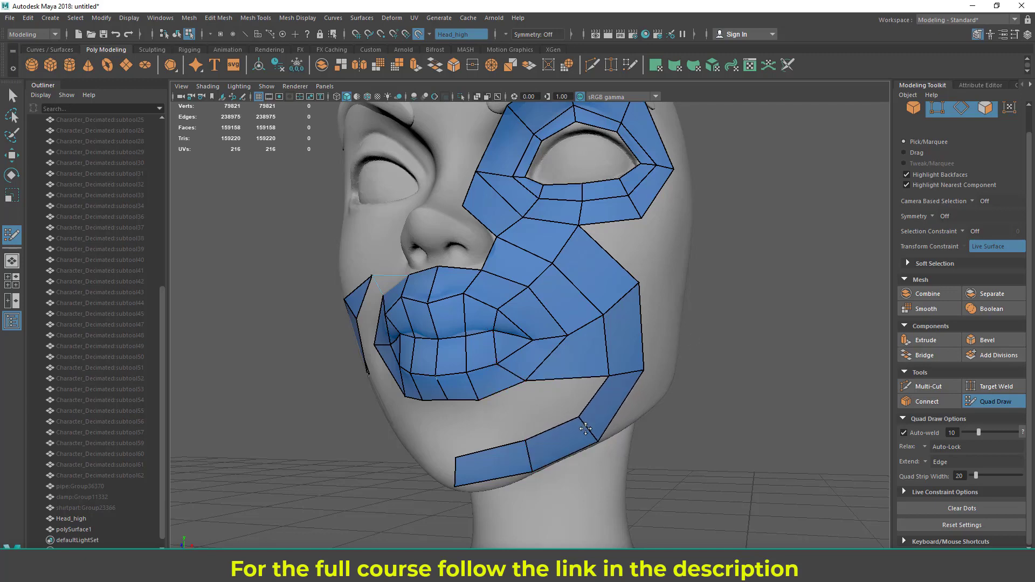
left_click_drag(630, 399, 503, 339, "alt")
mouse_move(540, 382)
left_mouse_down("alt")
mouse_move(548, 400)
mouse_move(536, 398)
left_mouse_up("alt")
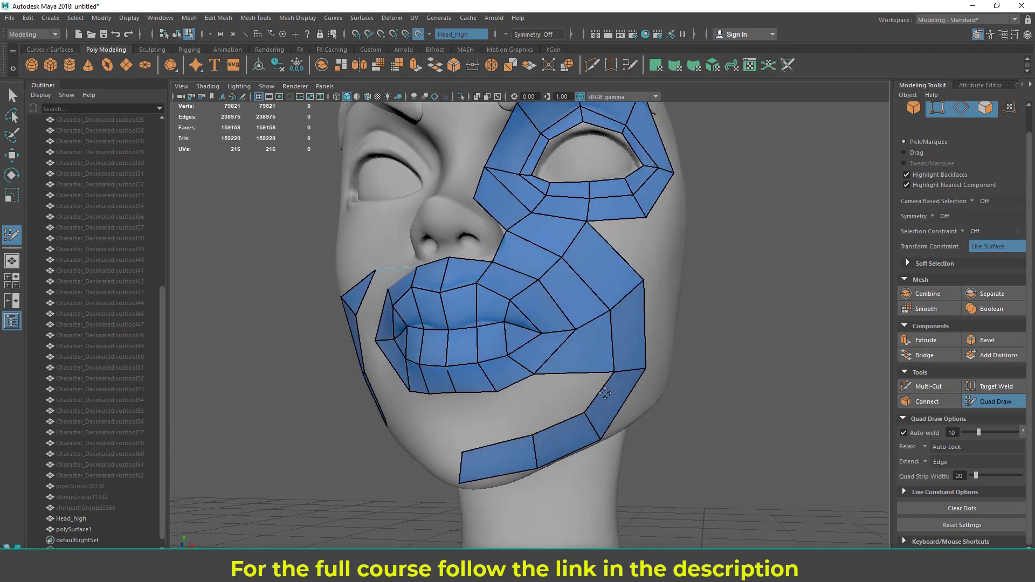
left_click_drag(605, 394, 519, 403, "alt")
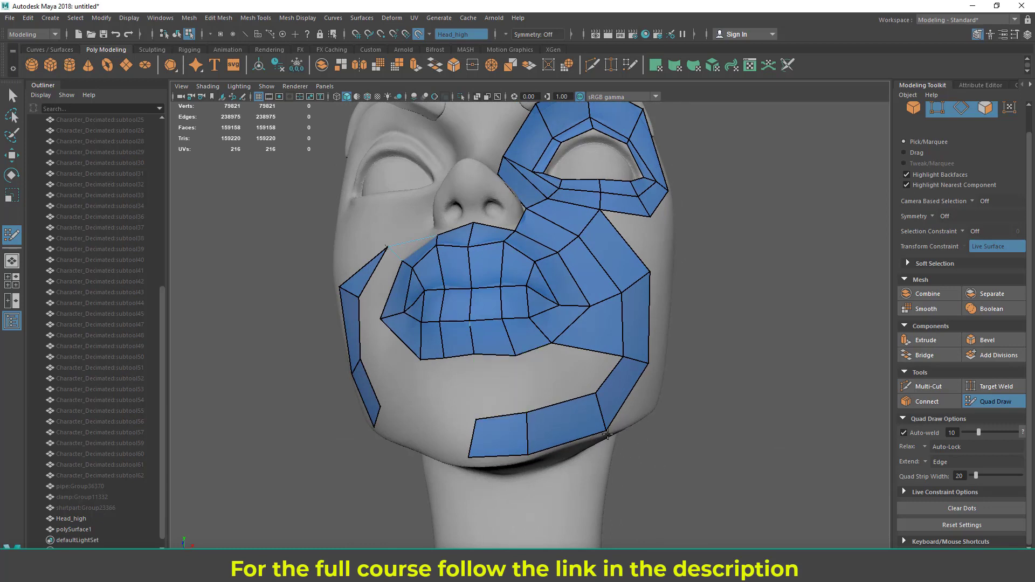
left_click(500, 386, "shift")
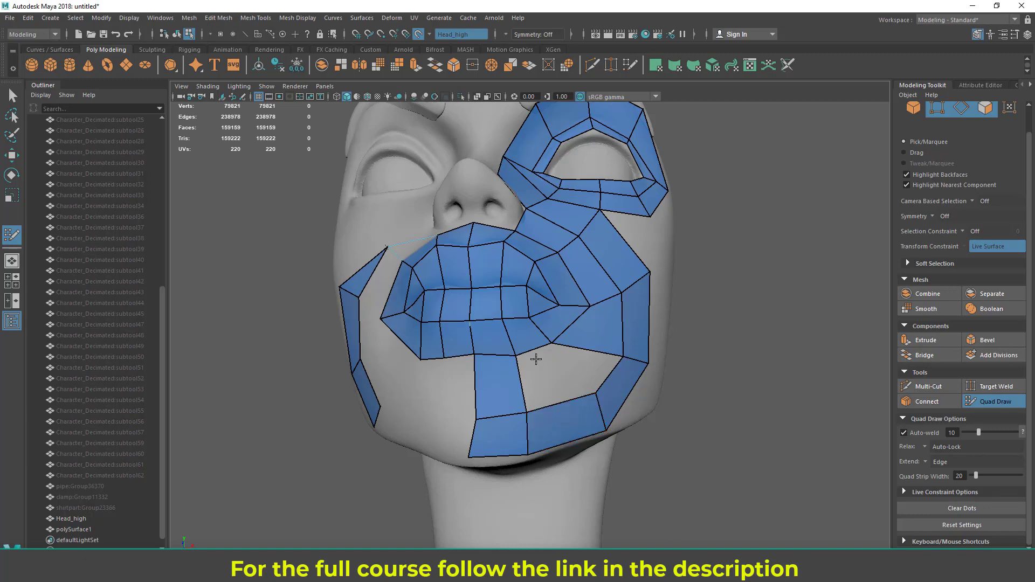
Step: Weld the lower cheek edge onto the jaw corner edge and fill the remaining gap below the mouth with a quad
left_click_drag(610, 370, 623, 382, "alt")
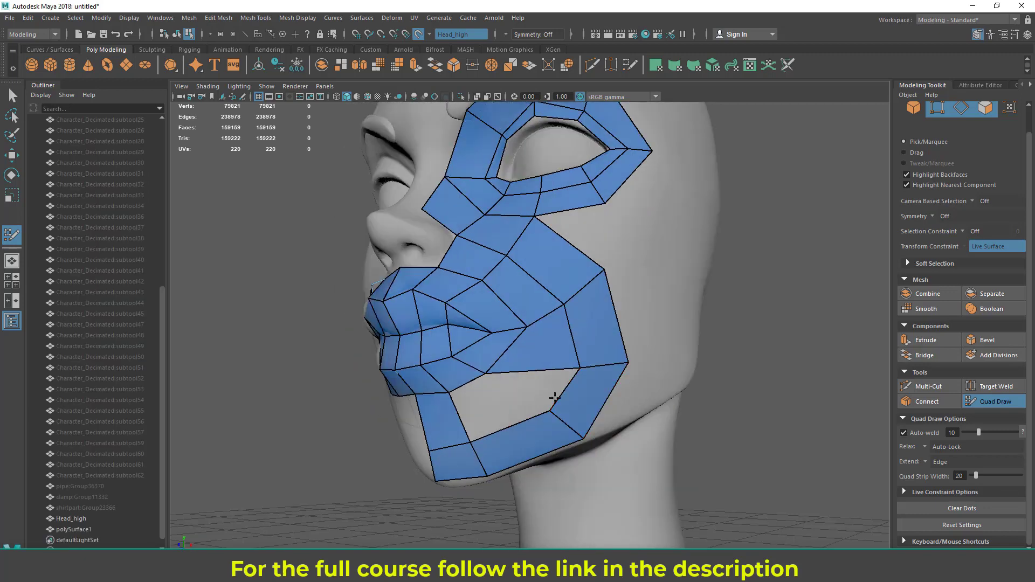
mouse_move(555, 398)
left_mouse_down("alt")
mouse_move(571, 397)
mouse_move(545, 401)
mouse_move(545, 383)
mouse_move(497, 408)
mouse_move(510, 411)
left_mouse_up("alt")
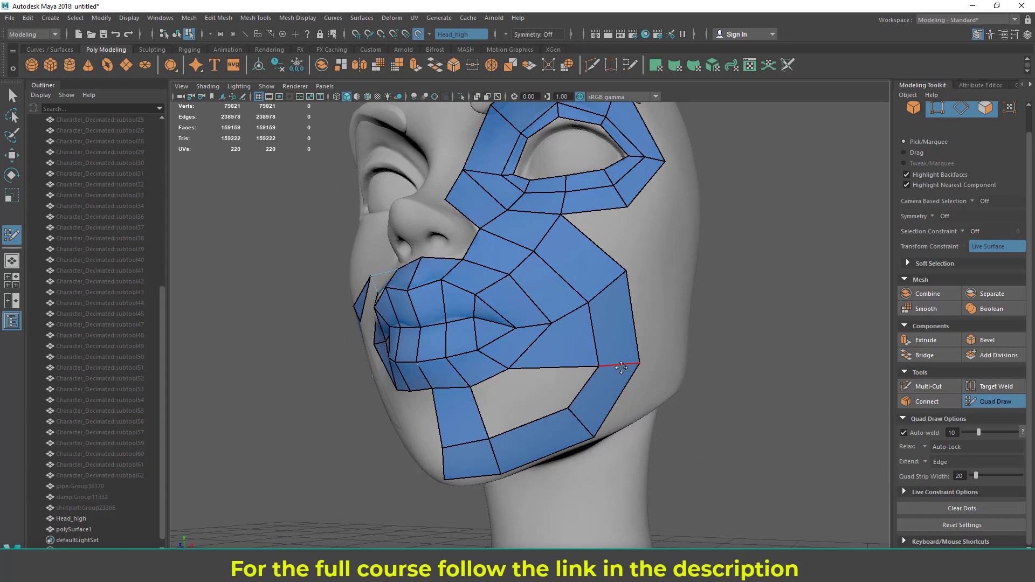
mouse_move(622, 367)
left_mouse_down()
mouse_move(622, 358)
mouse_move(585, 410)
mouse_move(599, 427)
mouse_move(590, 433)
mouse_move(610, 409)
left_mouse_up()
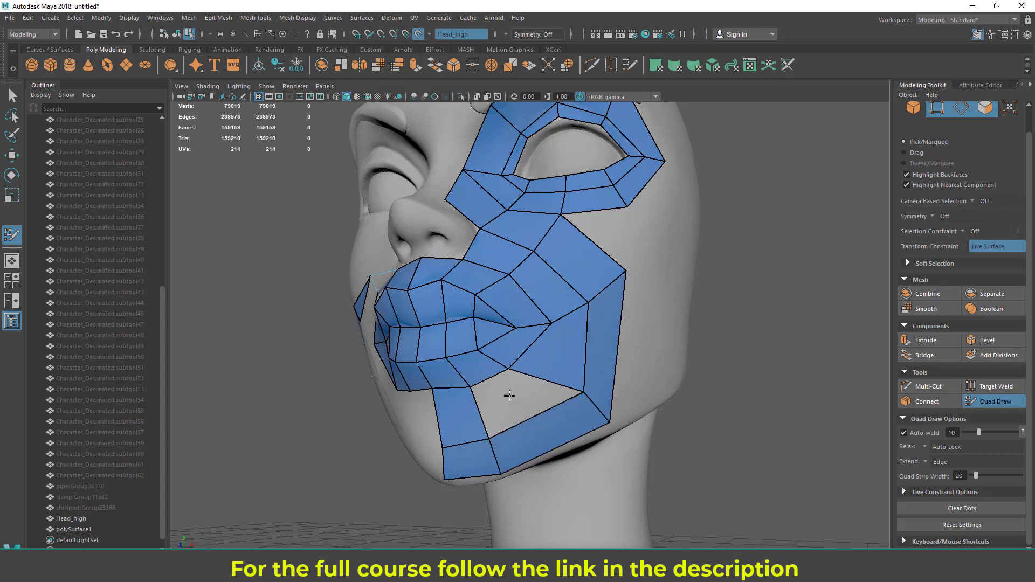
left_click(592, 411, "shift")
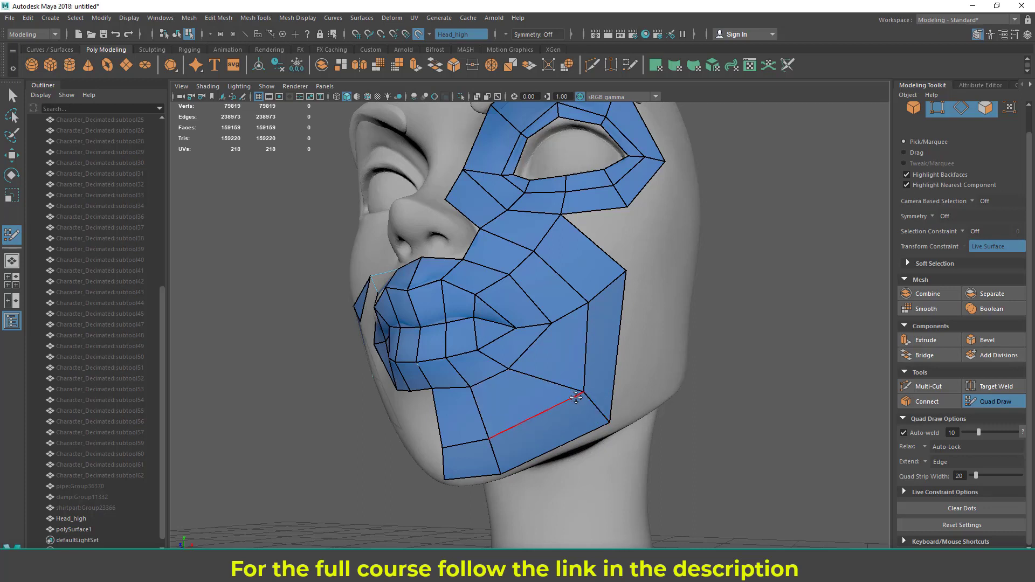
Step: Reposition the inner and outer jaw corner vertices and insert an edge loop through the cheek quads around the mouth corner
left_click_drag(576, 397, 573, 394)
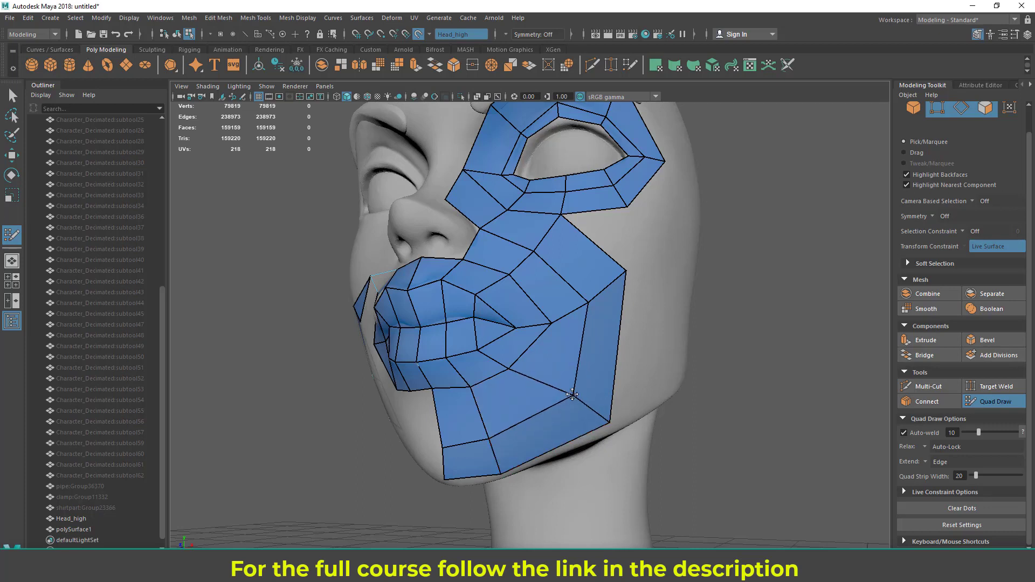
left_click_drag(608, 424, 556, 390)
scroll(582, 394, "down", 5)
scroll(556, 390, "up", 3)
middle_click_drag(556, 390, 559, 384, "alt")
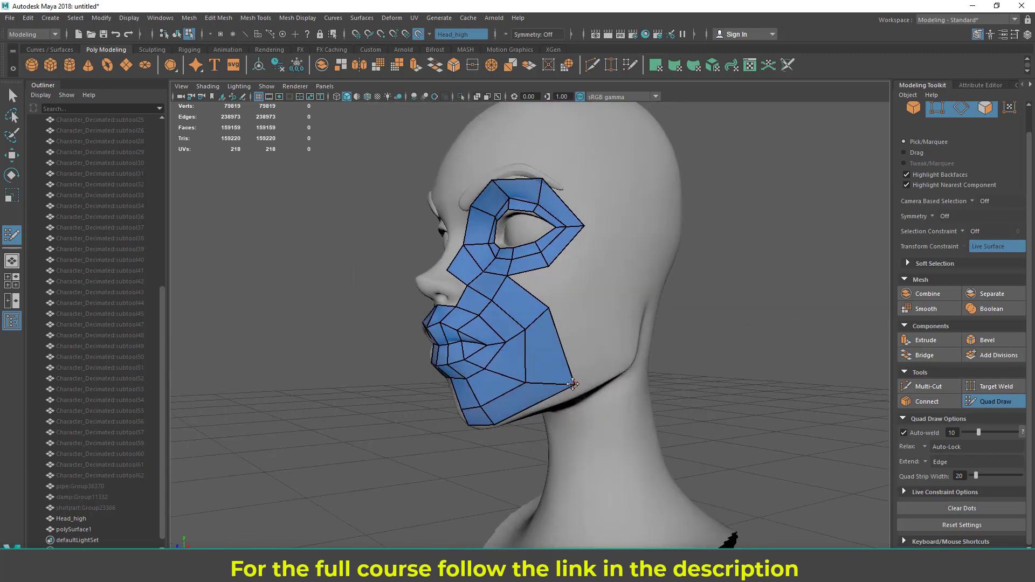
left_click_drag(574, 385, 595, 372)
scroll(595, 369, "up", 3)
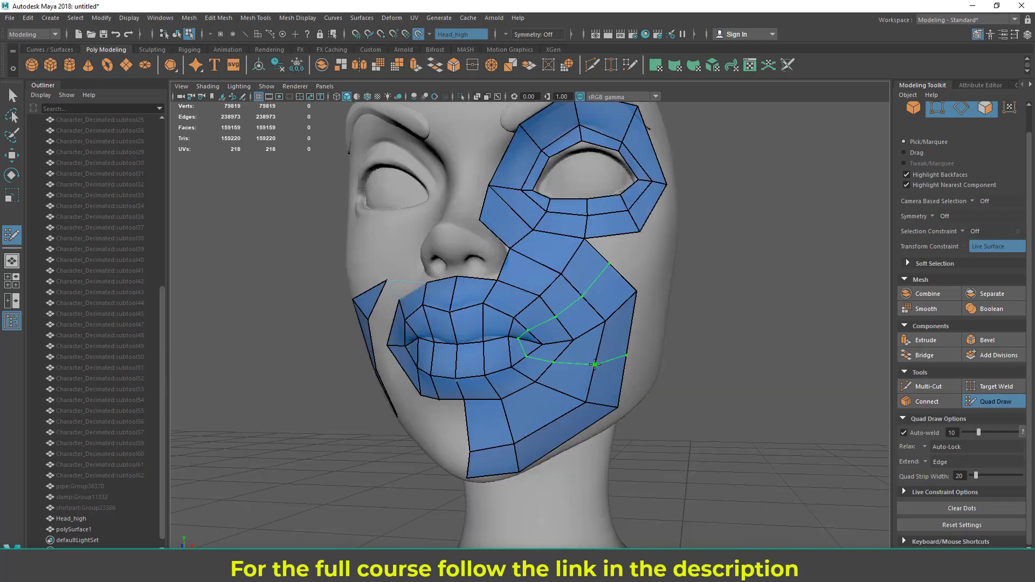
left_click(595, 365, "ctrl")
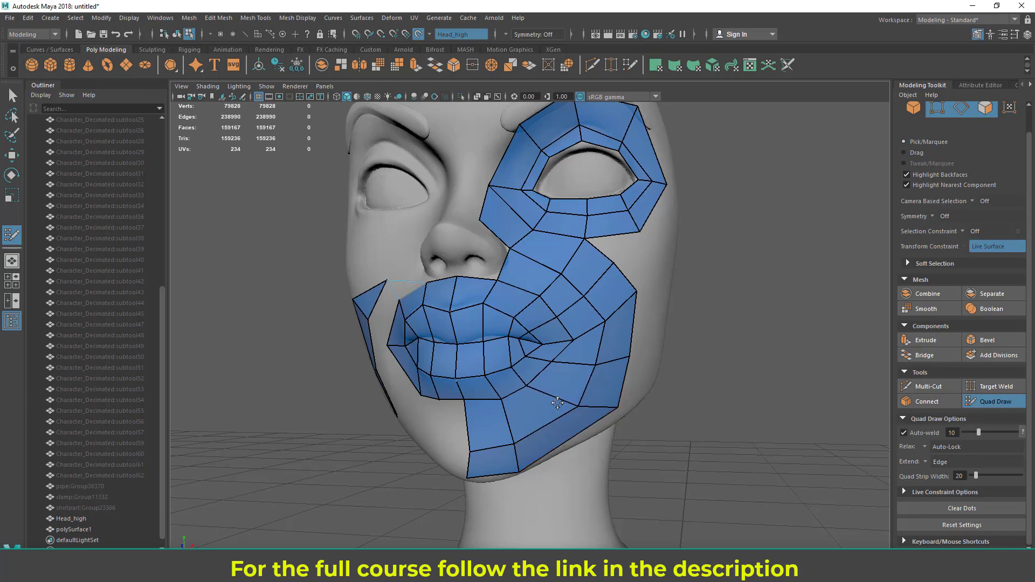
Step: Shift the outer jaw edge down to the jawline and relax the cheek quads around the mouth corner down to the jaw
left_click_drag(592, 404, 587, 423)
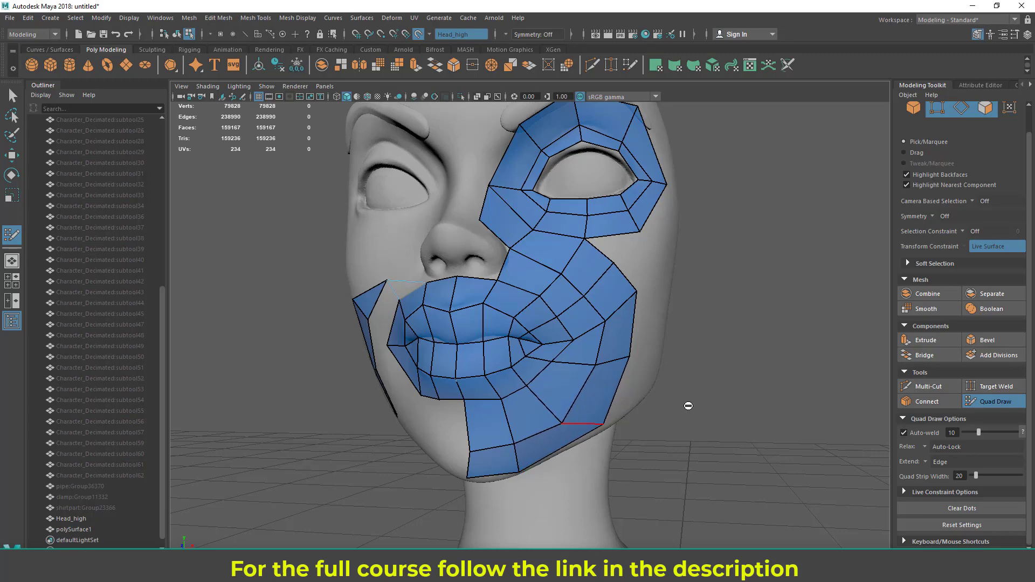
right_click_drag(687, 406, 592, 383, "alt")
mouse_move(592, 384)
left_mouse_down("alt")
mouse_move(576, 386)
mouse_move(590, 386)
left_mouse_up("alt")
right_click_drag(591, 385, 655, 369, "alt")
mouse_move(625, 361)
left_mouse_down("alt")
mouse_move(545, 358)
mouse_move(584, 345)
left_mouse_up("alt")
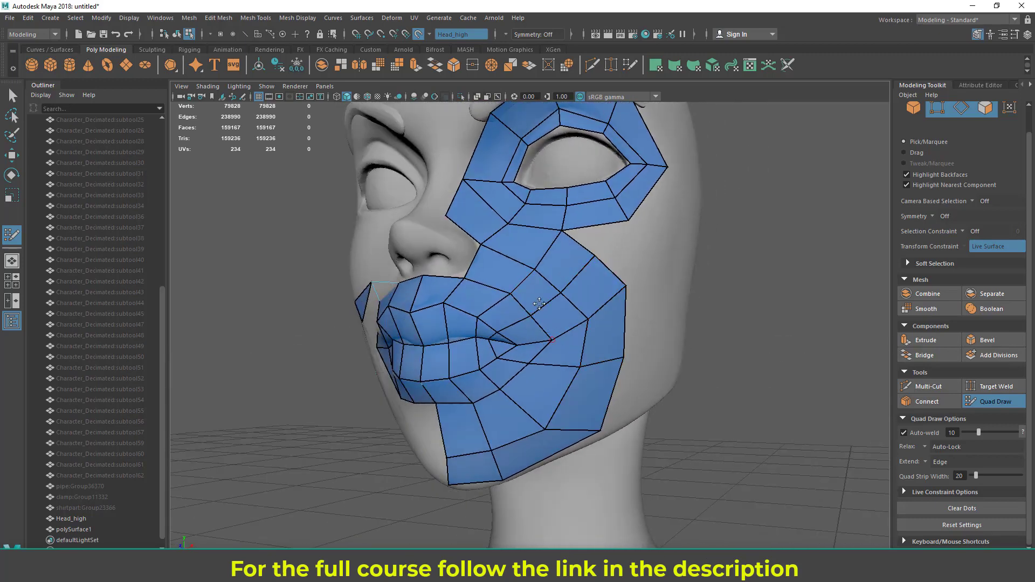
scroll(522, 291, "up", 2)
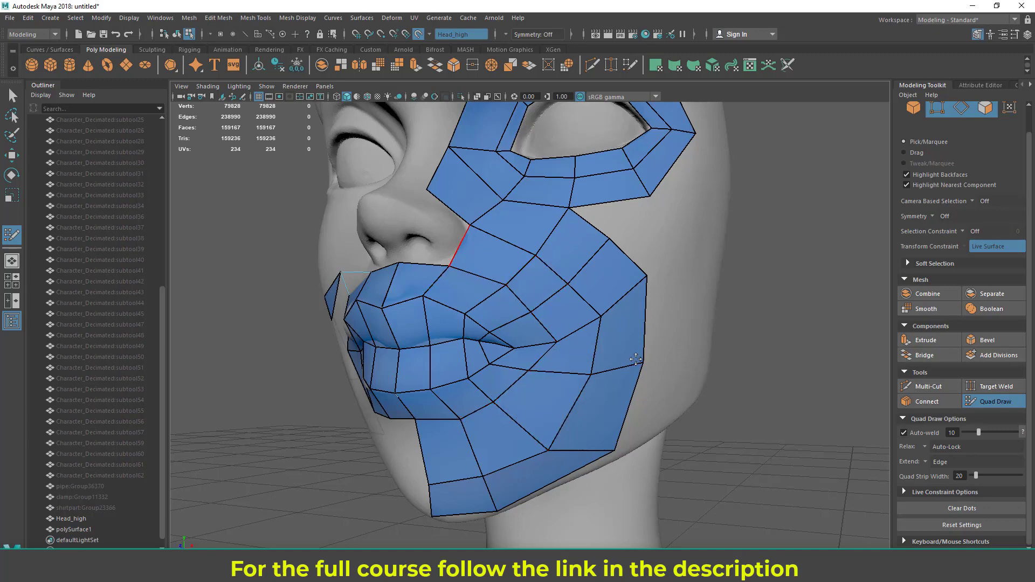
left_click_drag(637, 359, 587, 326, "alt")
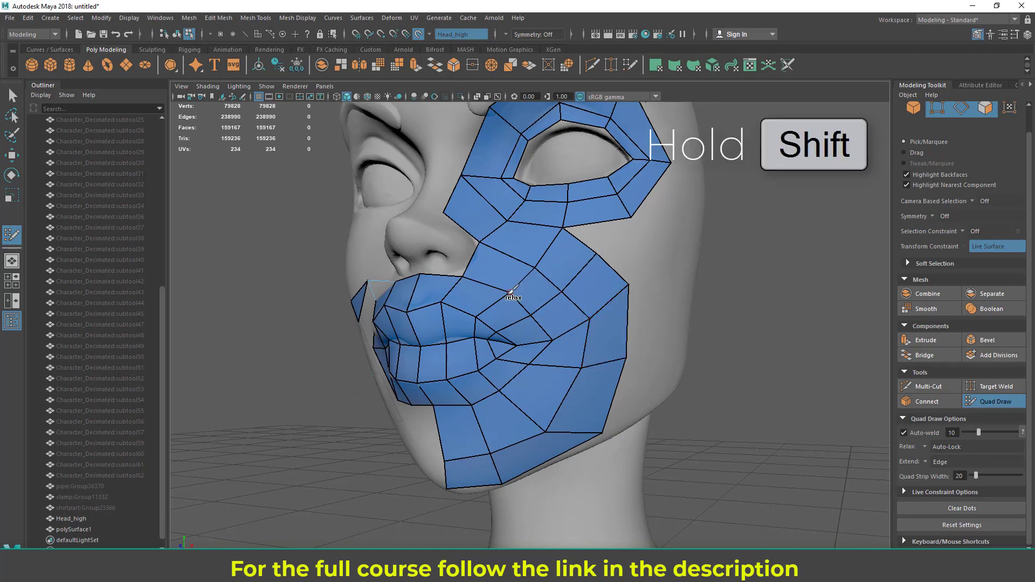
mouse_move(510, 292)
left_mouse_down("shift")
mouse_move(544, 324)
mouse_move(541, 337)
mouse_move(545, 271)
mouse_move(585, 342)
mouse_move(586, 389)
mouse_move(502, 269)
mouse_move(528, 264)
mouse_move(570, 284)
mouse_move(568, 324)
mouse_move(585, 302)
mouse_move(582, 372)
mouse_move(550, 430)
left_mouse_up("shift")
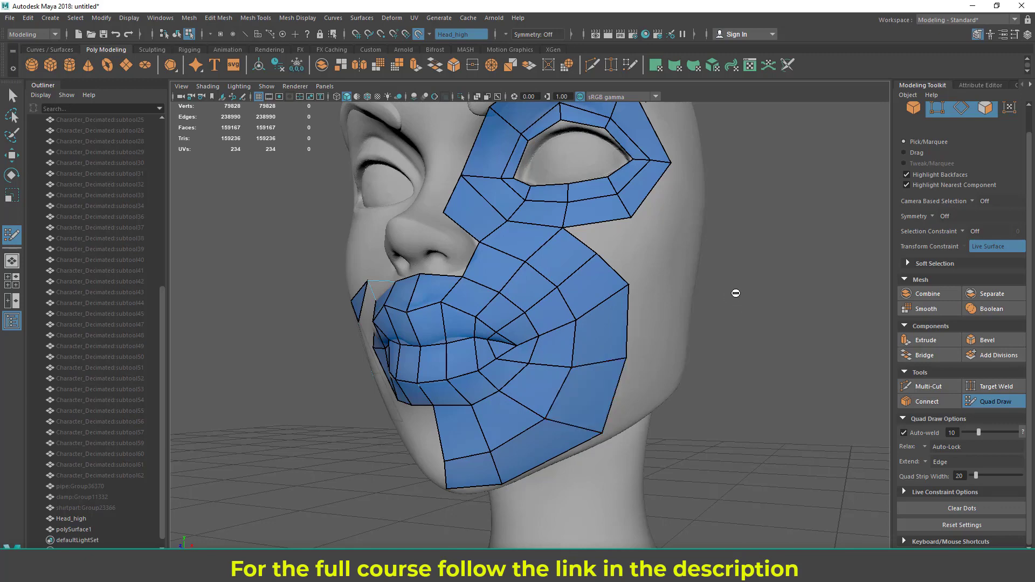
Step: Clear the stray dots beside the outer edge of the cheek
left_click_drag(736, 293, 484, 280, "alt")
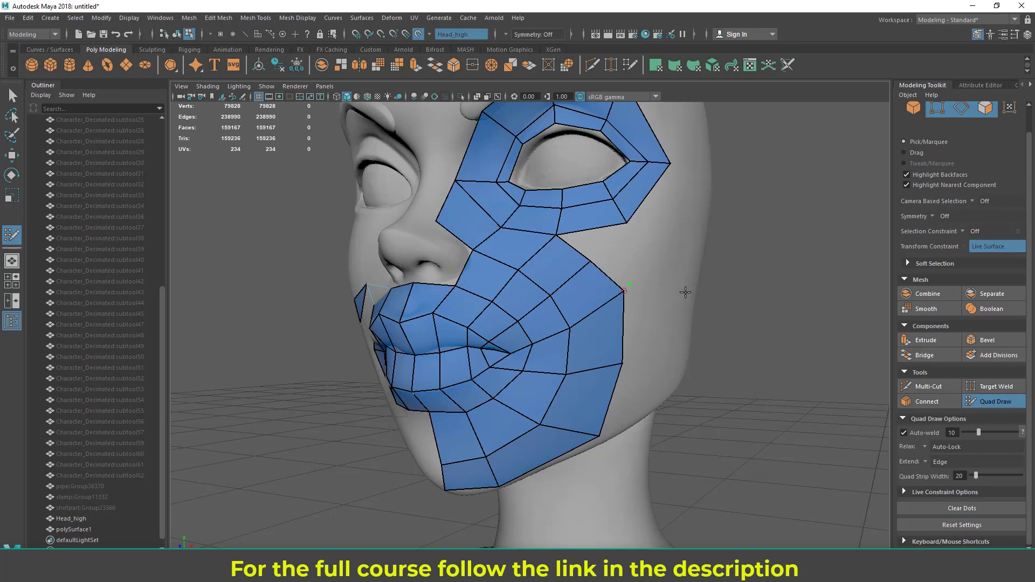
left_click_drag(735, 264, 608, 285, "alt")
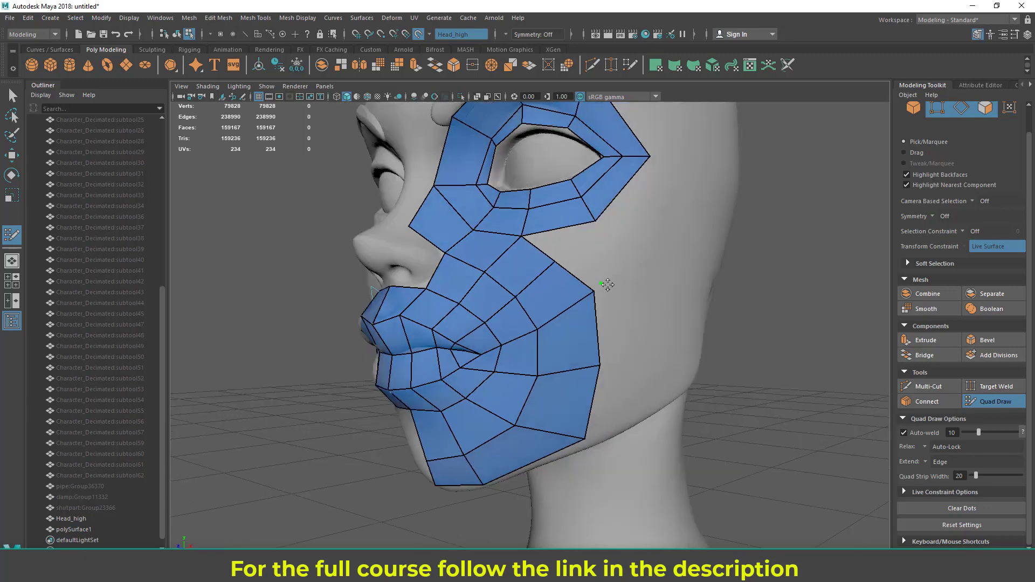
left_click(958, 508)
Step: Extend the outer cheek edges into a new column of quads running from the eye ring down to the jawline
mouse_move(685, 342)
left_mouse_down("alt")
mouse_move(643, 309)
mouse_move(604, 298)
left_mouse_up("alt")
right_click_drag(683, 305, 513, 307, "alt")
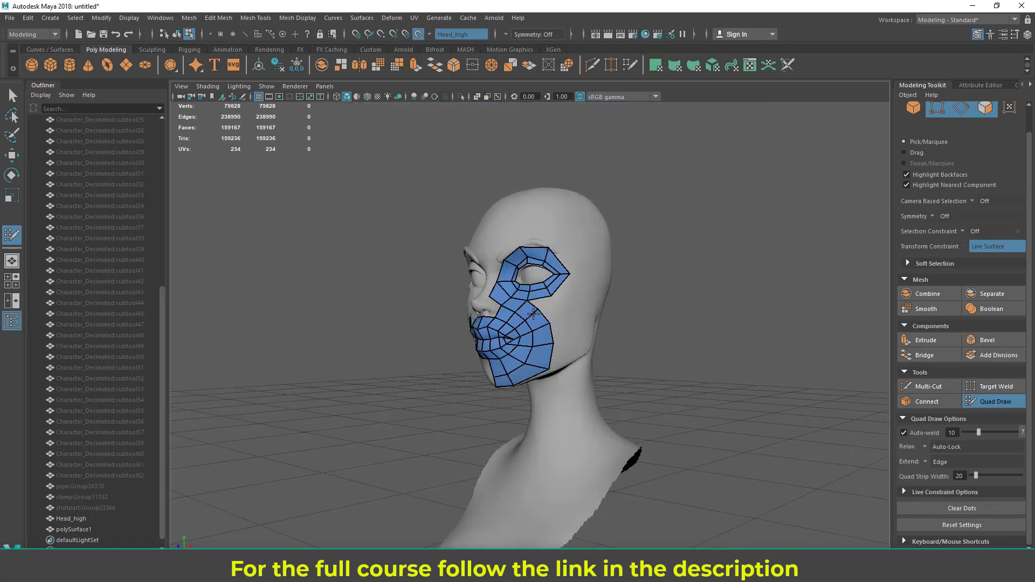
left_click_drag(512, 306, 578, 352, "alt")
right_click_drag(578, 351, 566, 370, "alt")
left_click_drag(567, 370, 526, 293, "alt")
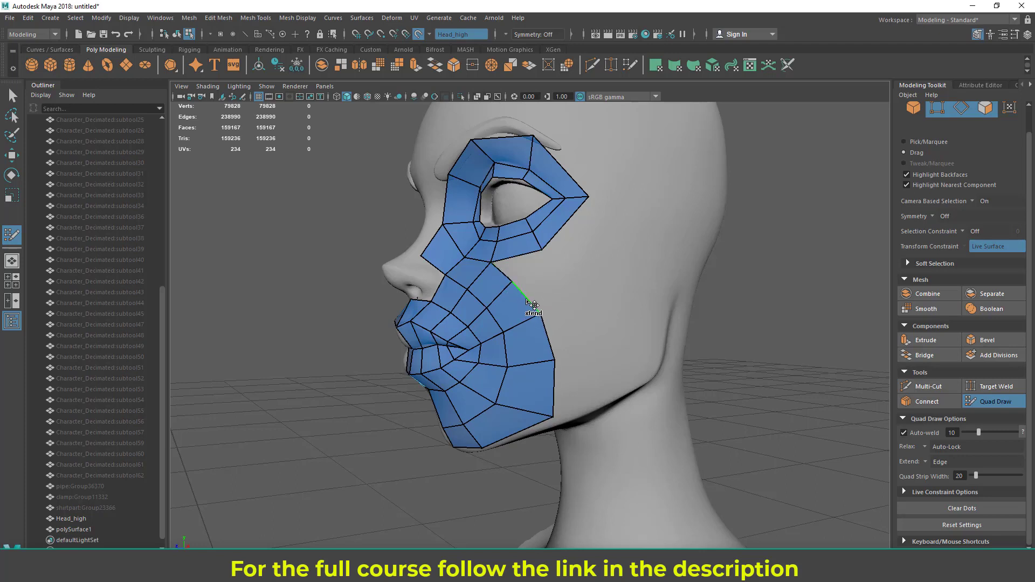
mouse_move(519, 295)
left_mouse_down()
mouse_move(516, 283)
mouse_move(554, 264)
left_mouse_up()
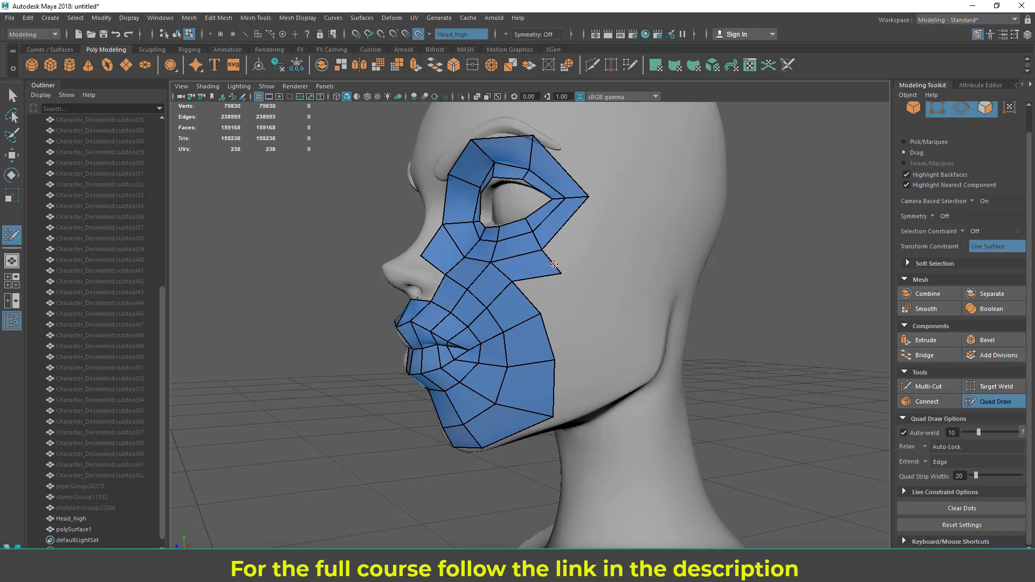
mouse_move(556, 300)
left_mouse_down()
mouse_move(532, 306)
mouse_move(564, 308)
mouse_move(577, 342)
mouse_move(588, 327)
left_mouse_up()
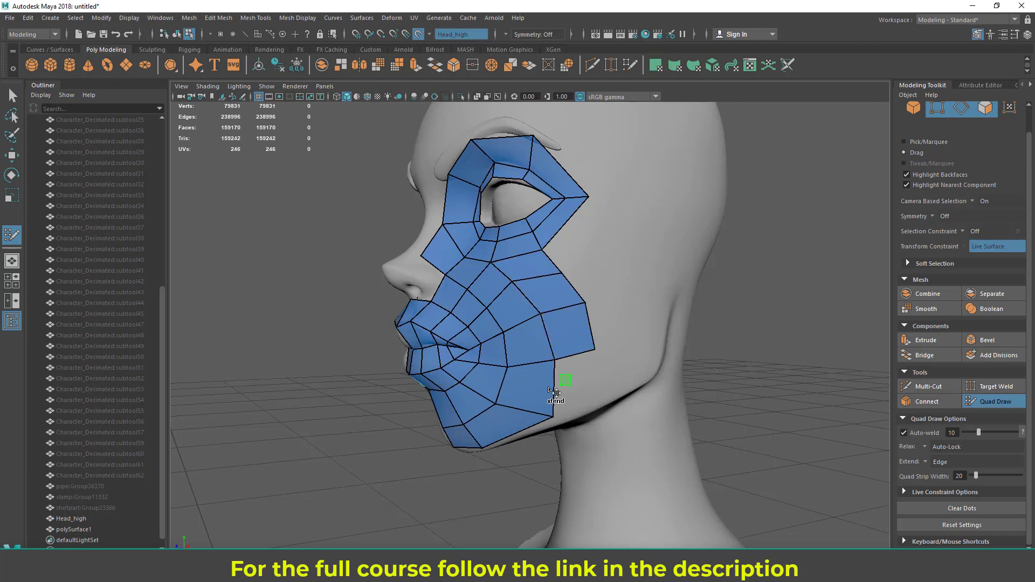
left_click_drag(552, 392, 590, 378)
Step: Examine the eye ring and the cheek column from the side, front and three-quarter angles
left_click_drag(576, 334, 604, 298, "alt")
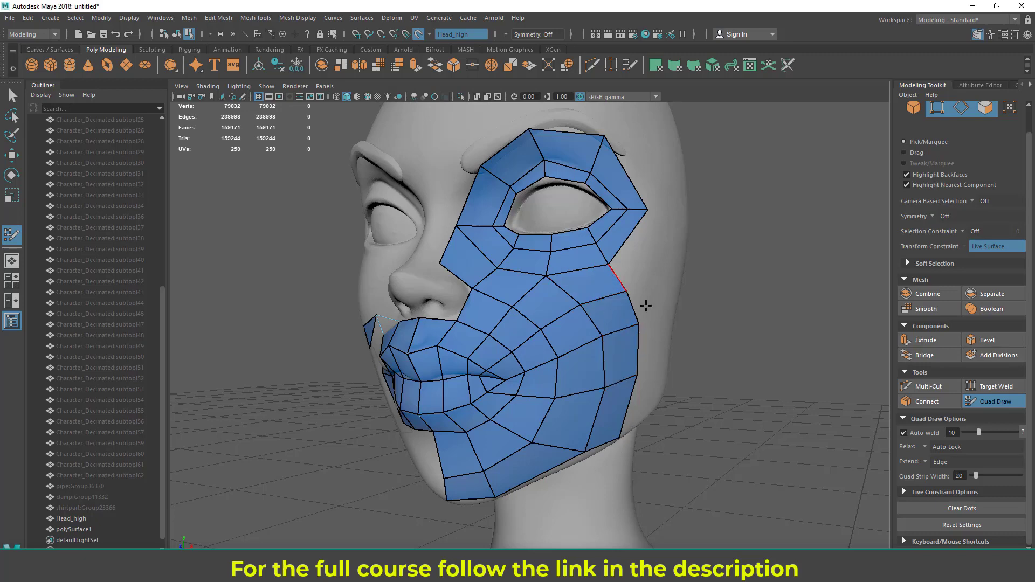
left_click_drag(650, 281, 580, 270, "alt")
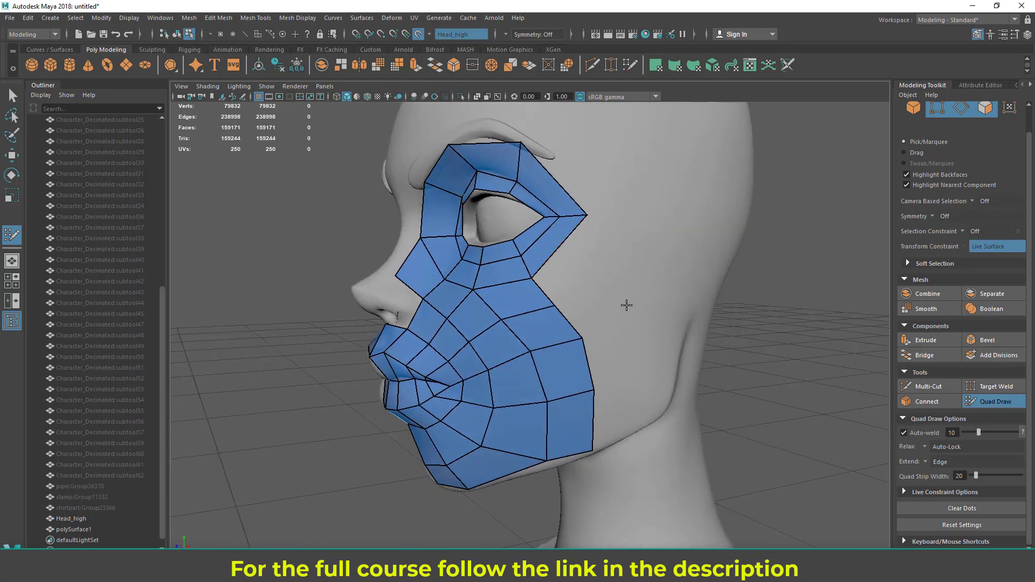
left_click_drag(626, 306, 591, 313, "alt")
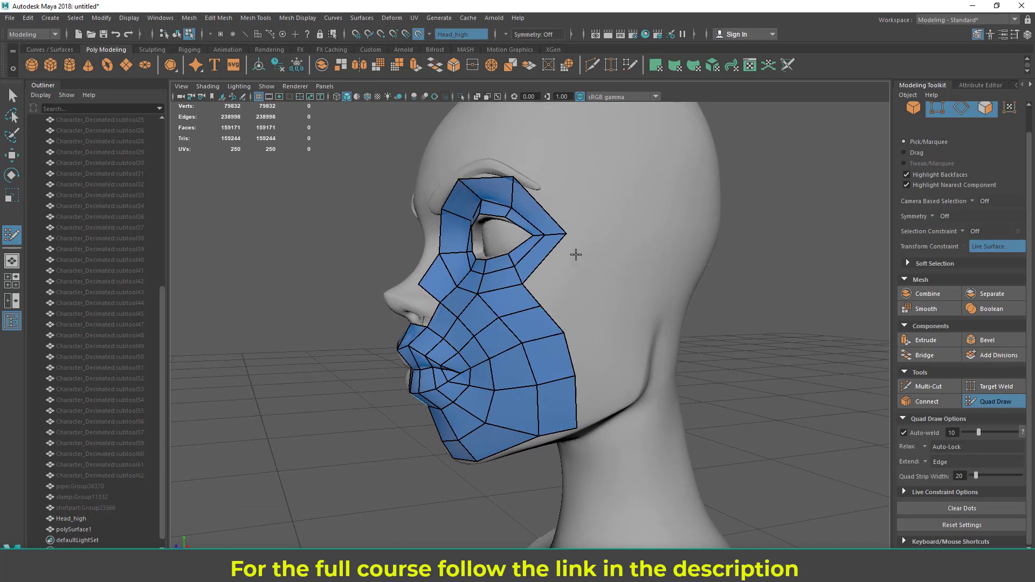
left_click_drag(582, 260, 551, 286, "alt")
left_click_drag(548, 296, 650, 314, "alt")
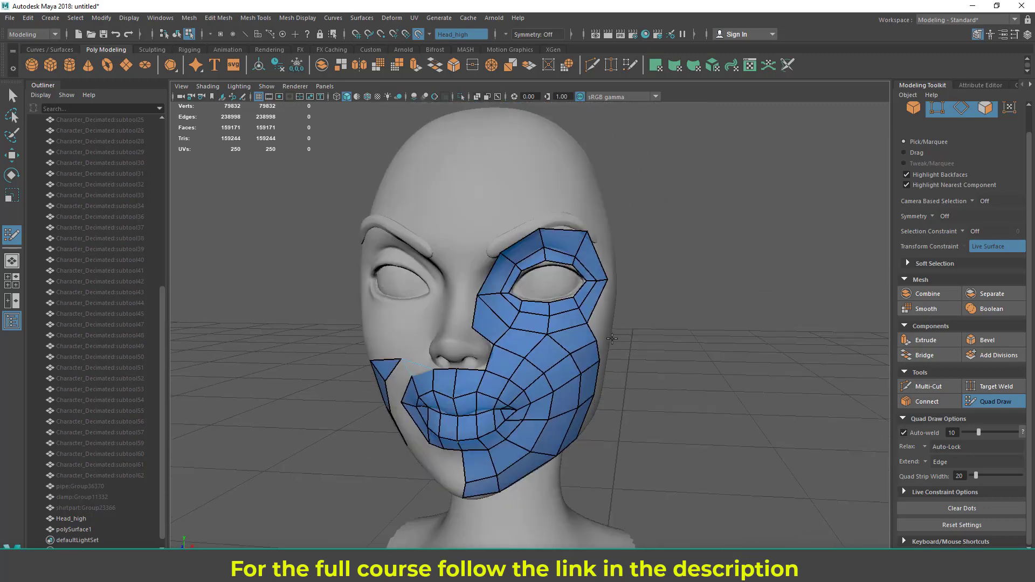
right_click_drag(593, 315, 623, 328, "alt")
left_click_drag(624, 328, 592, 313, "alt")
middle_click_drag(588, 303, 592, 315, "alt")
right_click_drag(570, 308, 520, 289, "alt")
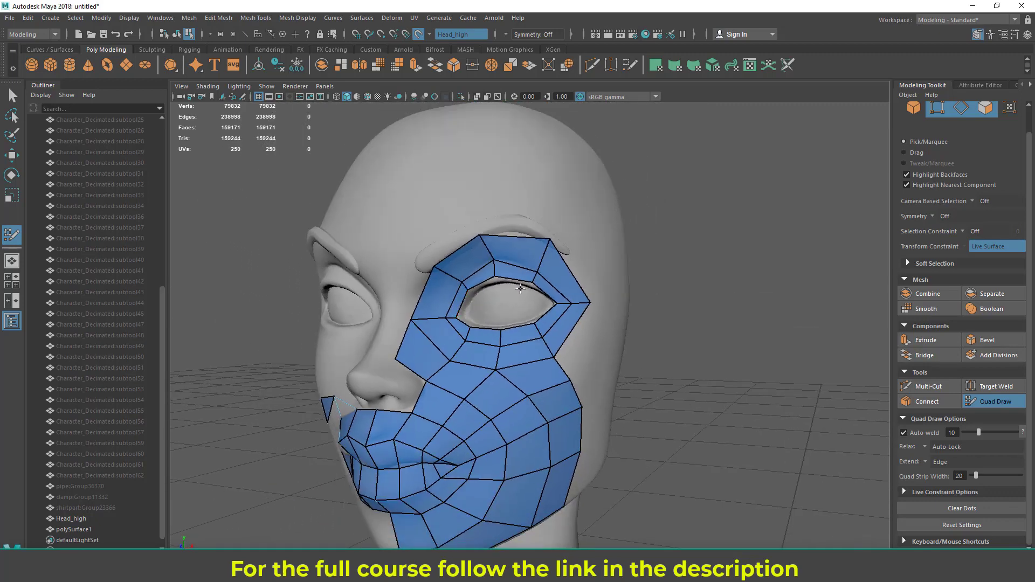
left_click_drag(526, 296, 495, 284, "alt")
Step: Place four dots along the side of the face from the outer eye corner to the jaw angle and fill four quads to the cheek
left_click_drag(597, 279, 549, 310, "alt")
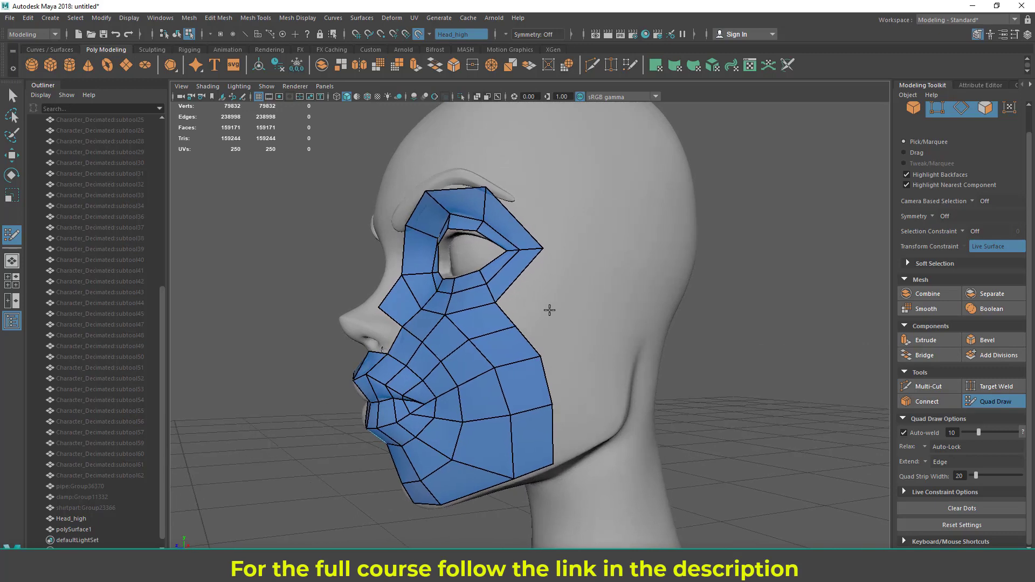
left_click(572, 274)
left_click(609, 309)
left_click_drag(642, 354, 624, 347, "alt")
left_click(622, 349)
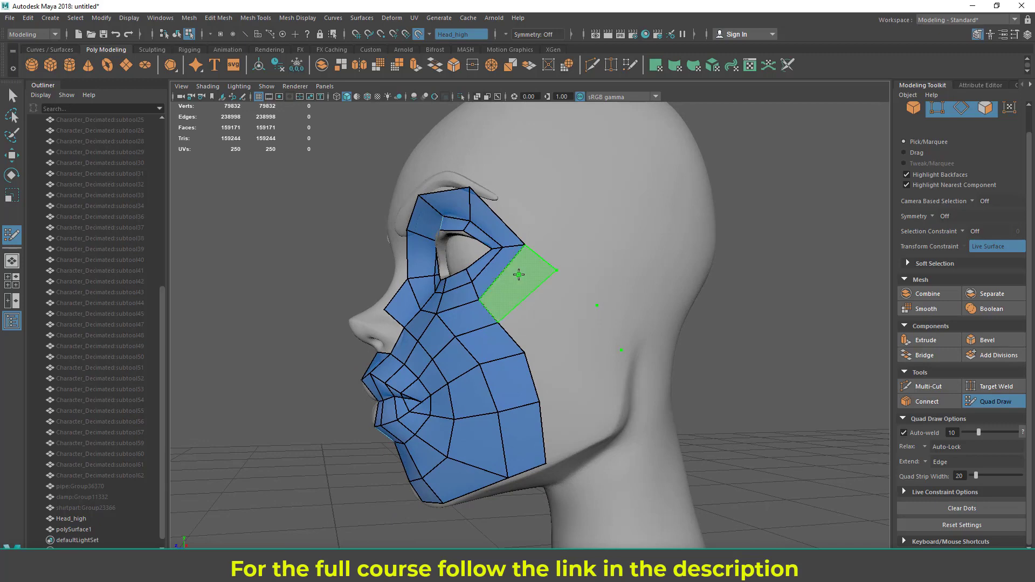
left_click(564, 324, "shift")
left_click(583, 364, "shift")
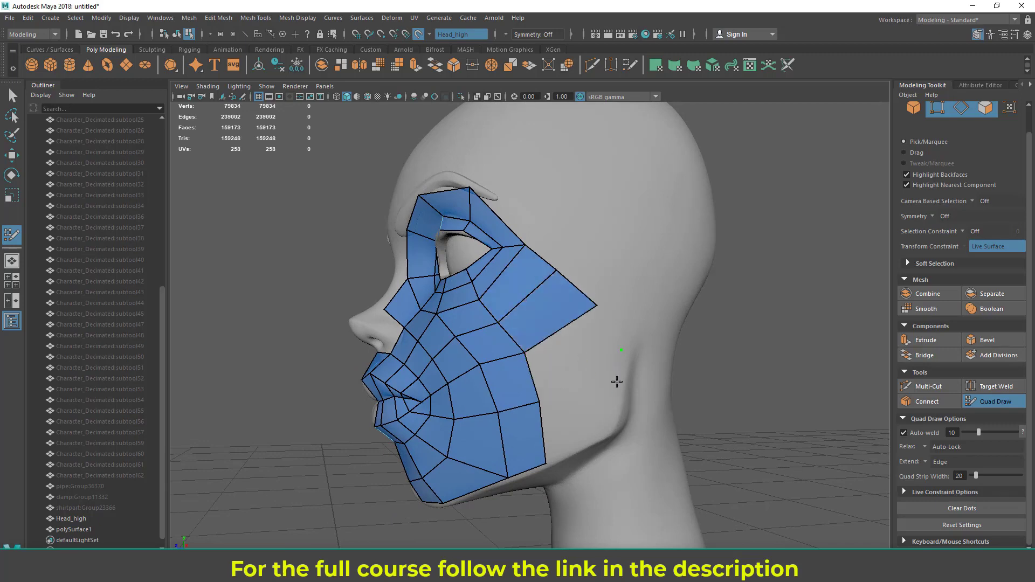
mouse_move(624, 371)
left_mouse_down("alt")
mouse_move(694, 374)
mouse_move(642, 372)
left_mouse_up("alt")
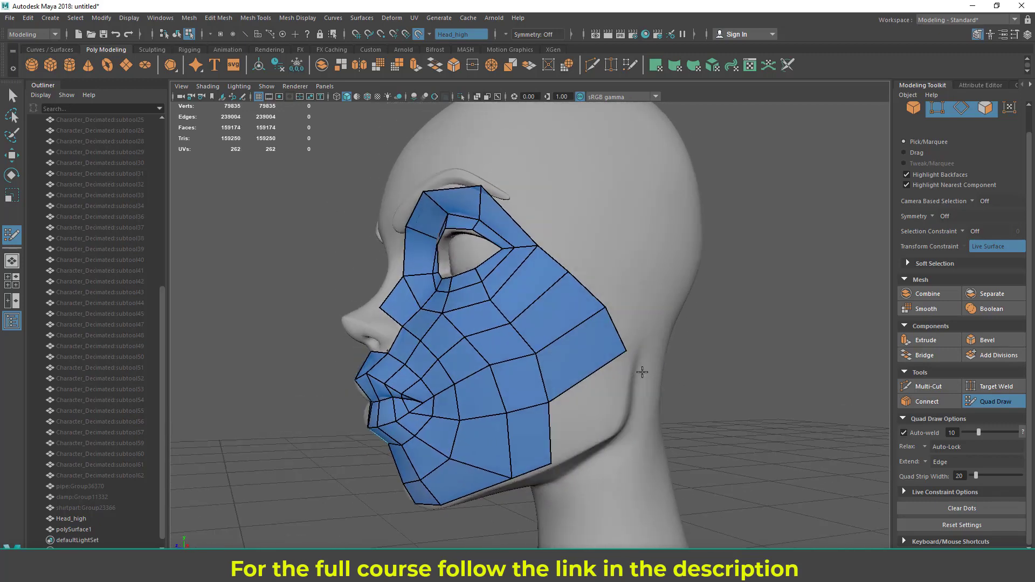
left_click(620, 423)
left_click(593, 412, "shift")
Step: Relax the outer cheek quads between the eye ring and the jaw to even out their spacing
left_click_drag(719, 363, 632, 368, "alt")
right_click_drag(632, 368, 654, 363, "alt")
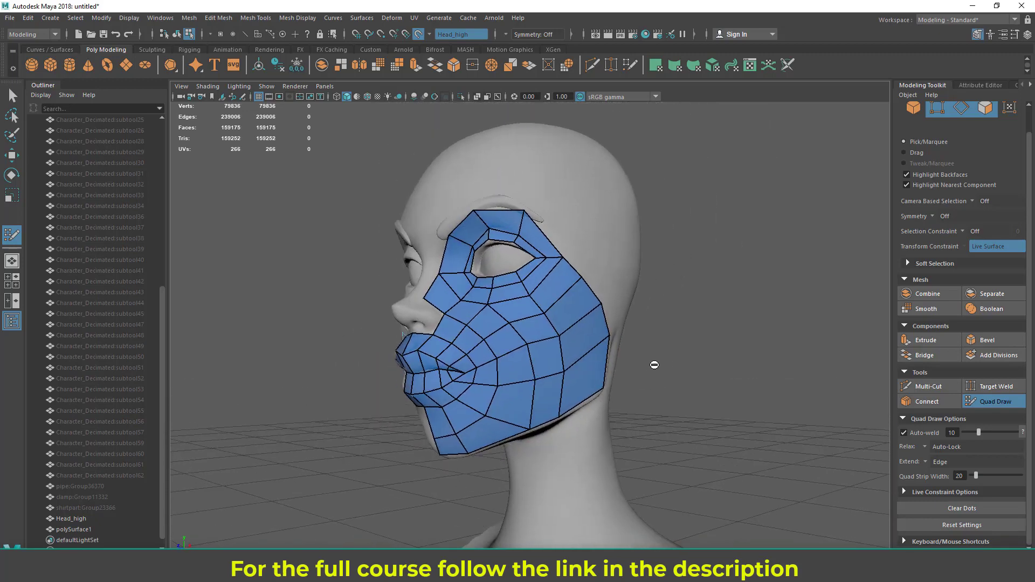
middle_click_drag(654, 363, 663, 357, "alt")
left_click_drag(663, 356, 658, 359, "alt")
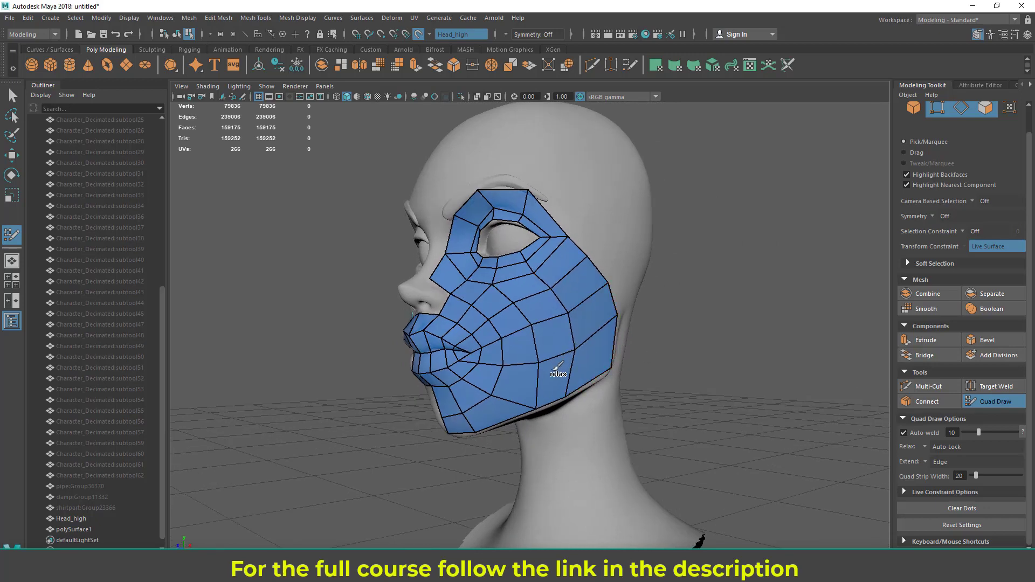
left_click_drag(670, 376, 692, 368, "alt")
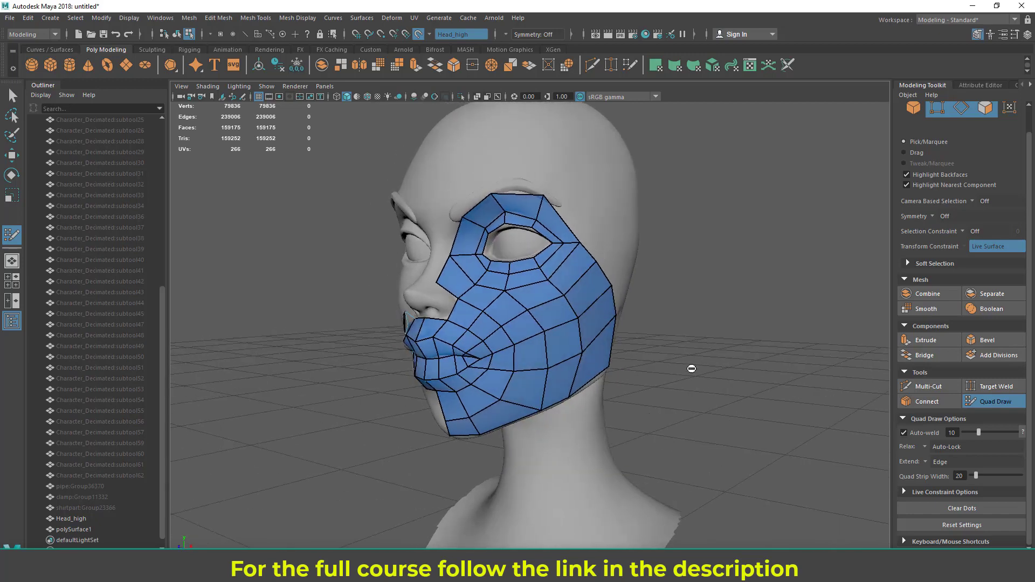
right_click_drag(692, 368, 652, 370, "alt")
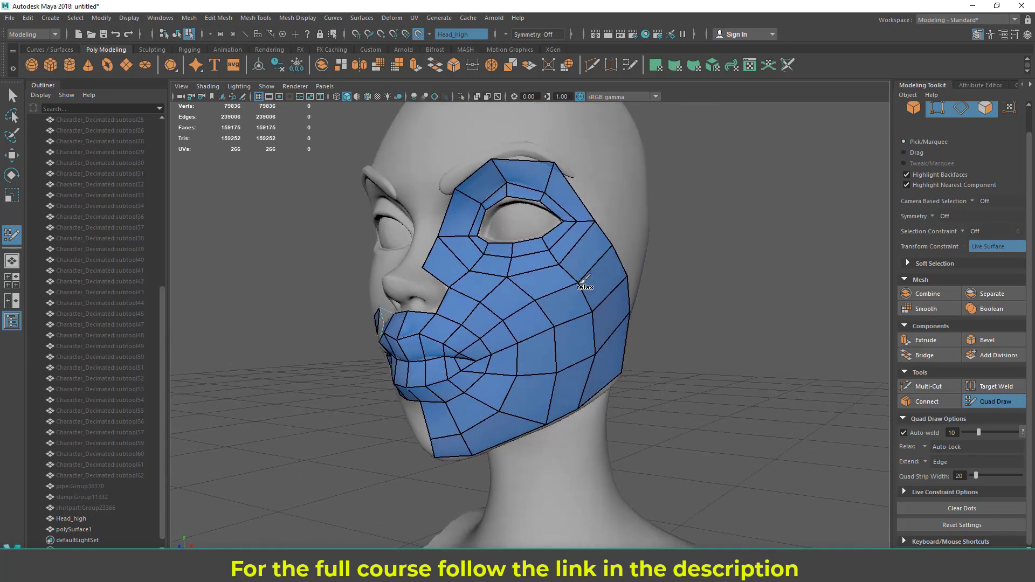
mouse_move(595, 273)
left_mouse_down("shift")
mouse_move(593, 309)
mouse_move(529, 363)
mouse_move(577, 292)
left_mouse_up("shift")
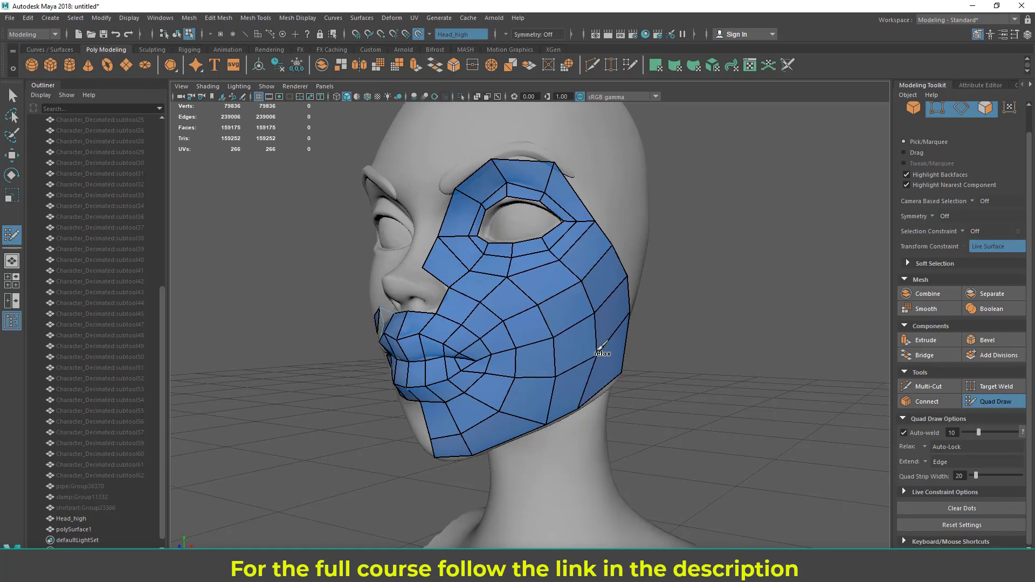
mouse_move(690, 381)
left_mouse_down("alt")
mouse_move(723, 374)
mouse_move(711, 383)
mouse_move(727, 370)
mouse_move(692, 376)
left_mouse_up("alt")
right_click_drag(692, 376, 501, 364, "alt")
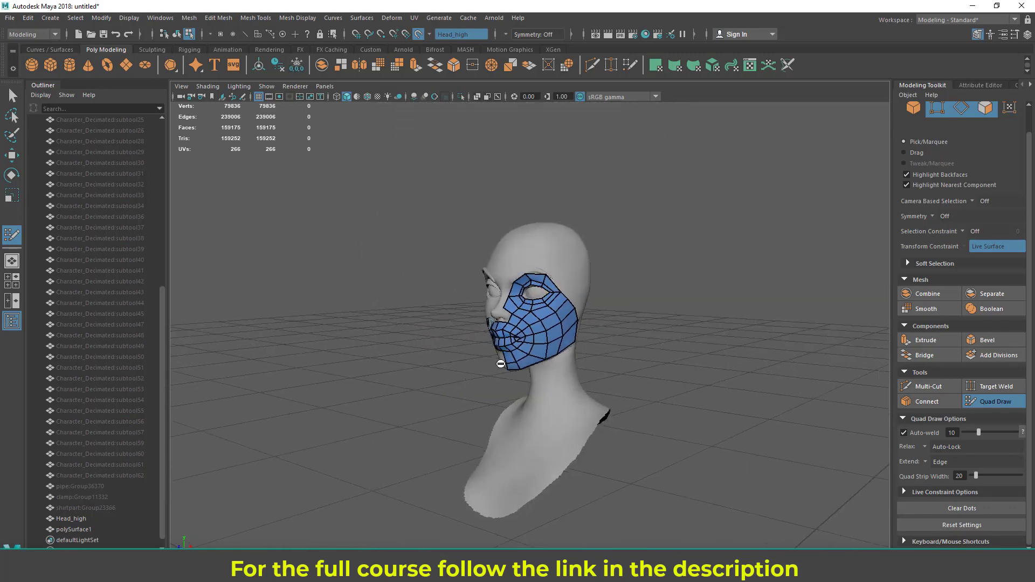
left_click_drag(501, 364, 534, 351, "alt")
right_click_drag(533, 350, 709, 427, "alt")
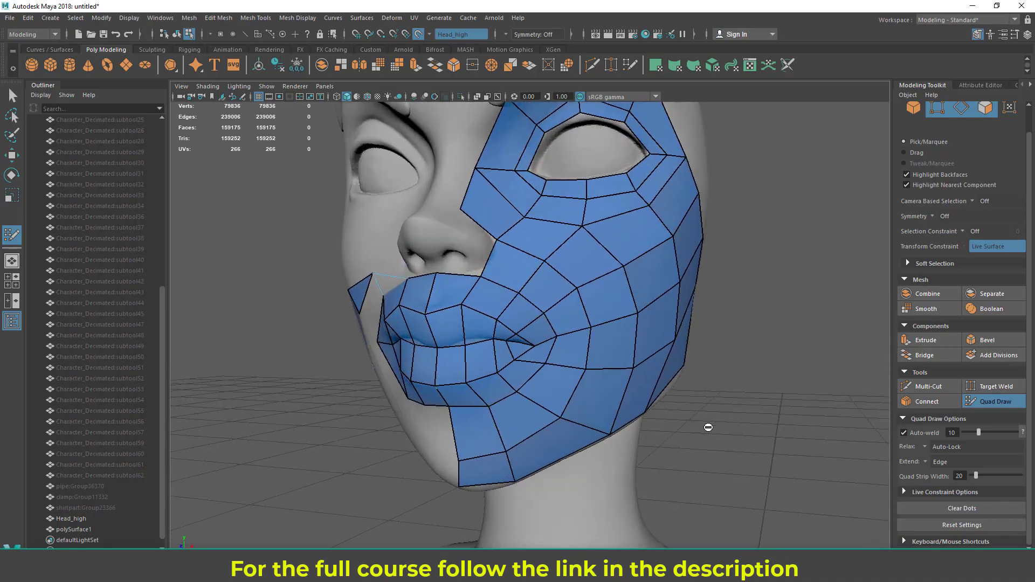
left_click_drag(708, 427, 698, 403, "alt")
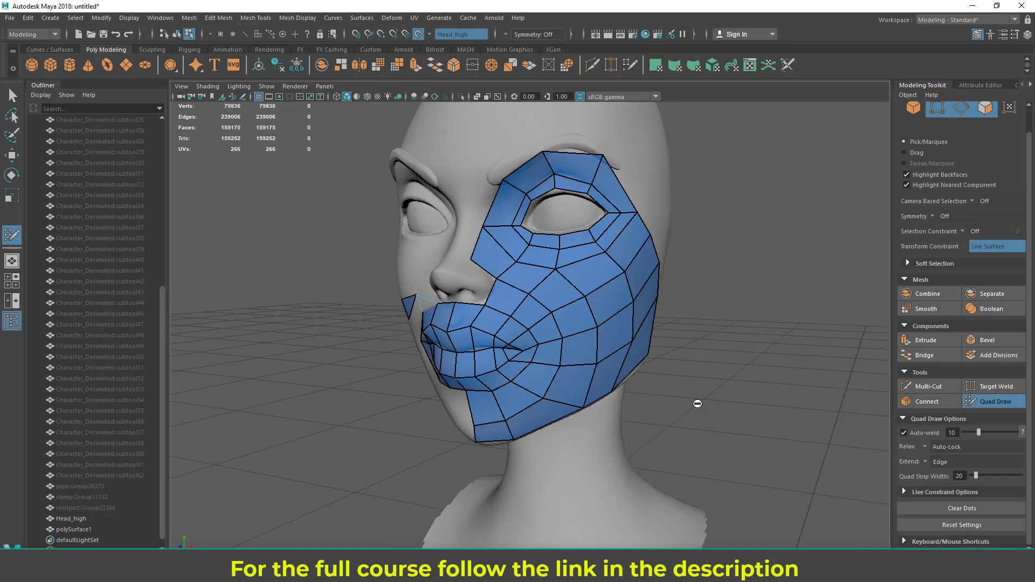